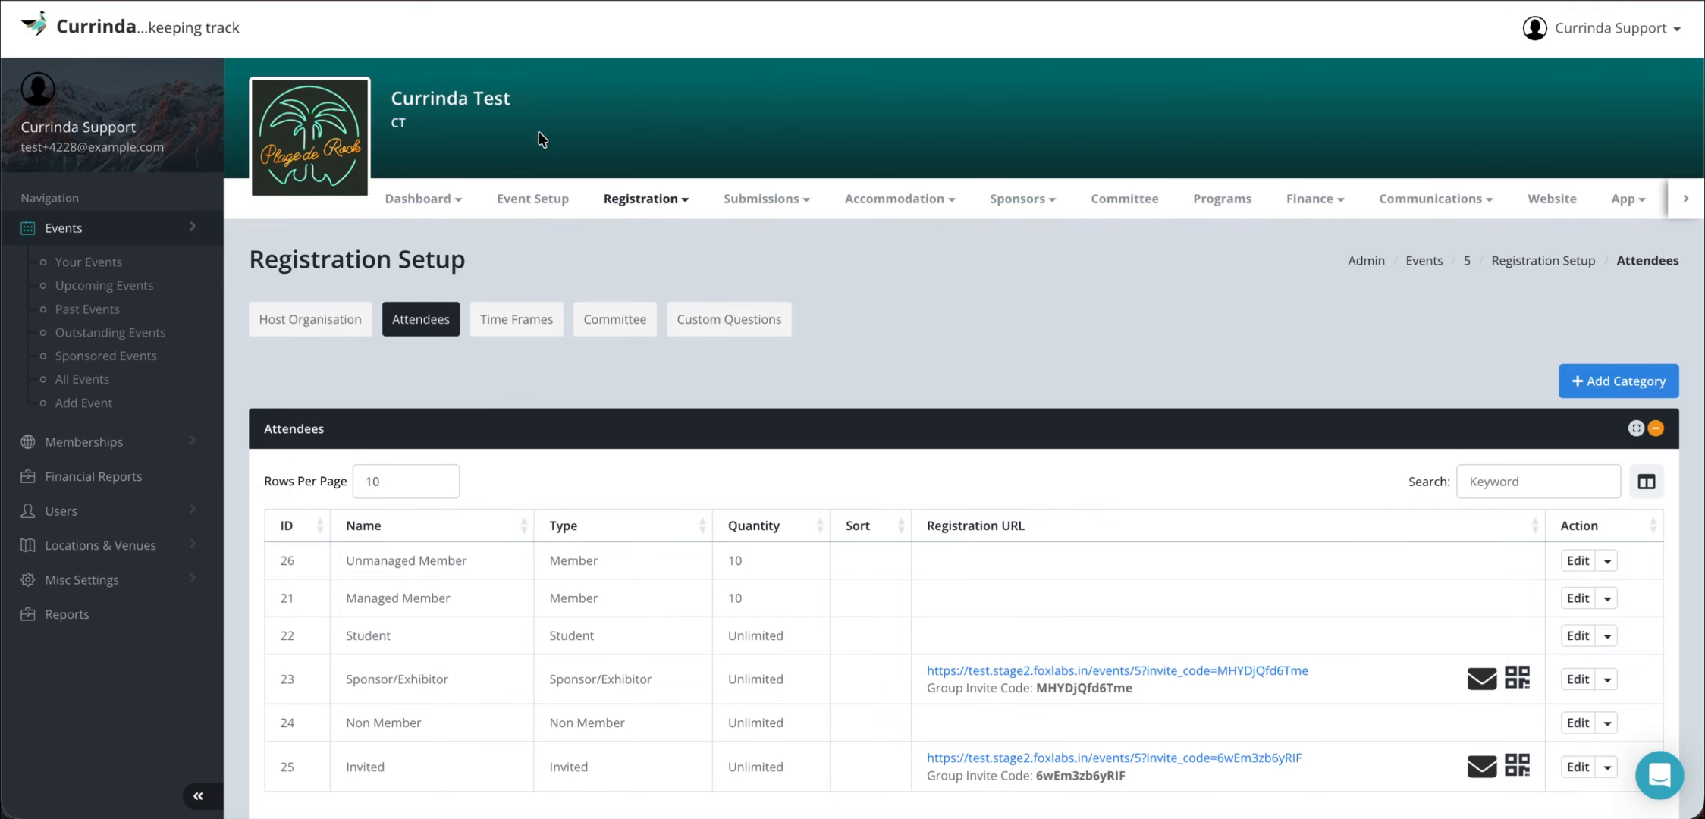
- View the Sponsor/Exhibitor link's QR code, then close it
mouse_move(656, 206)
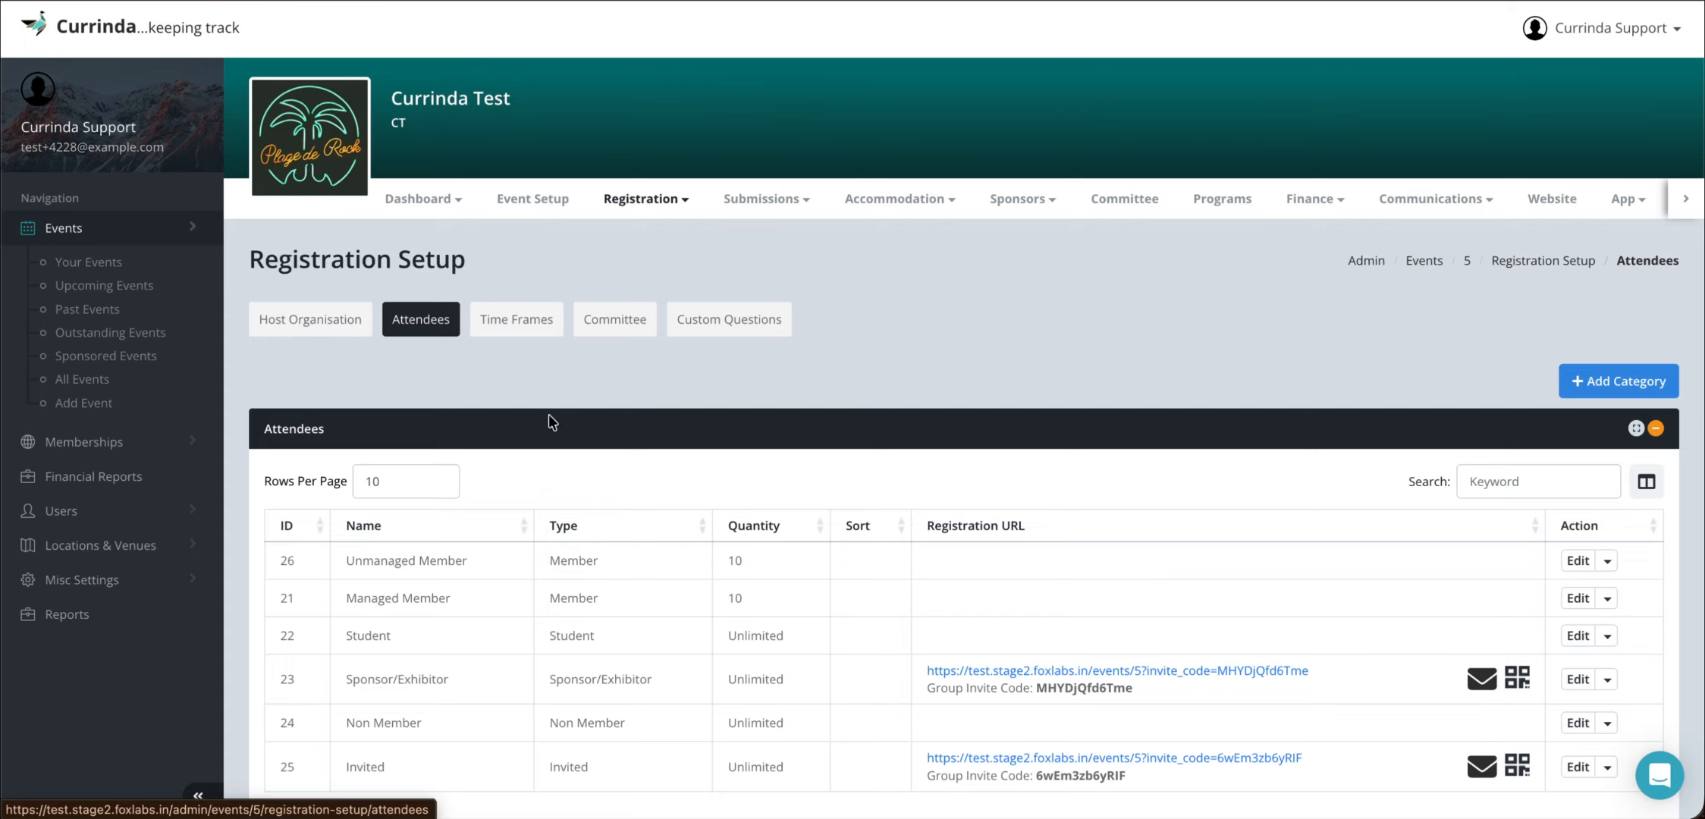
scroll(843, 424, "down", 1)
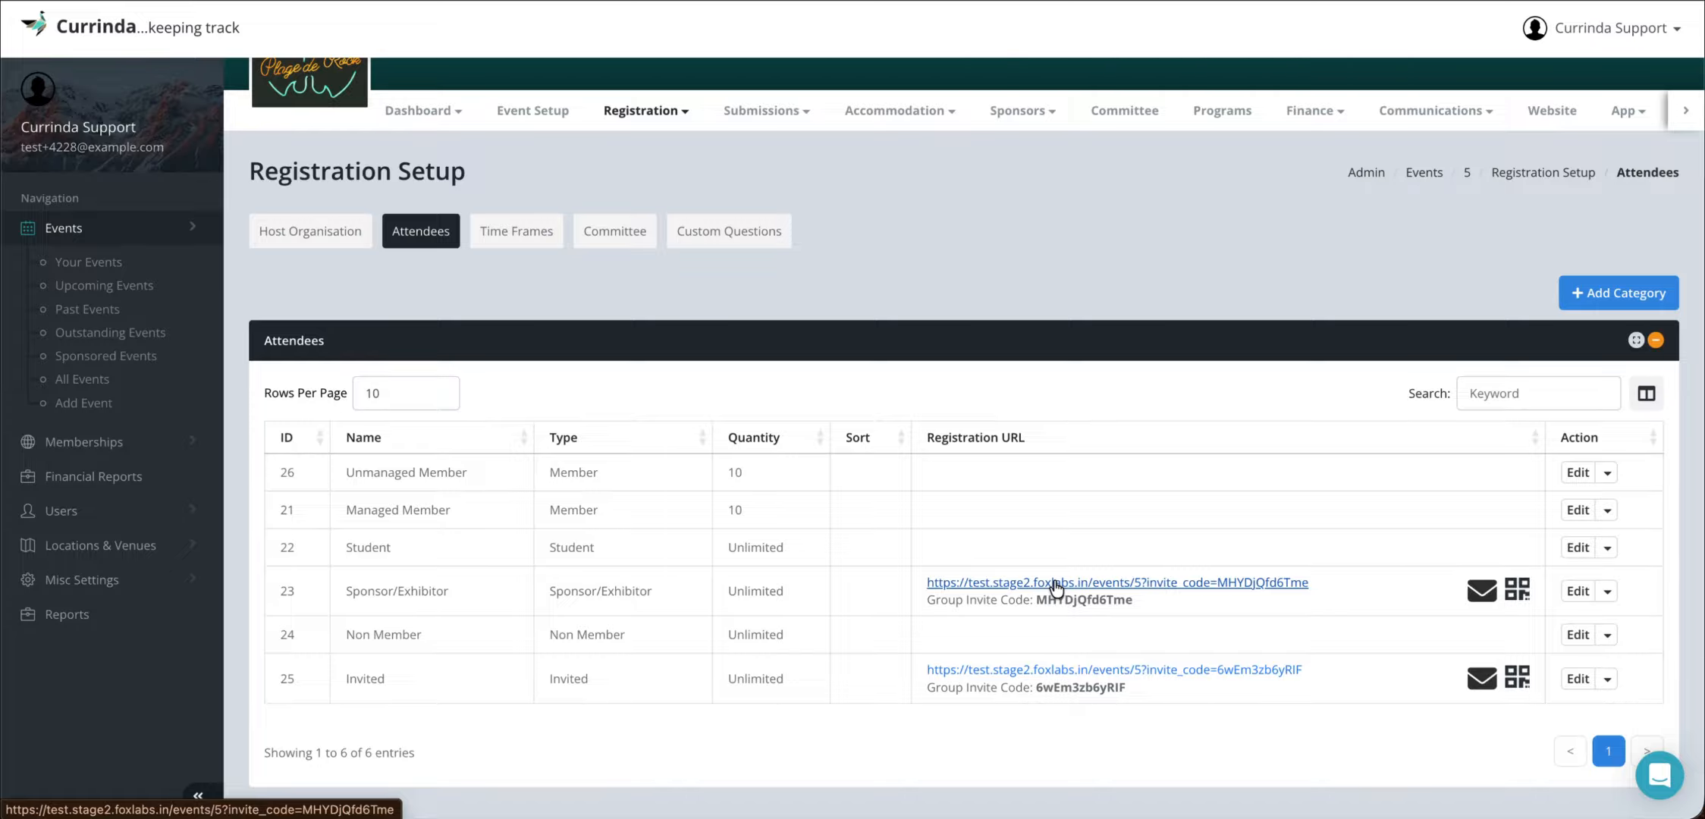
left_click(1519, 591)
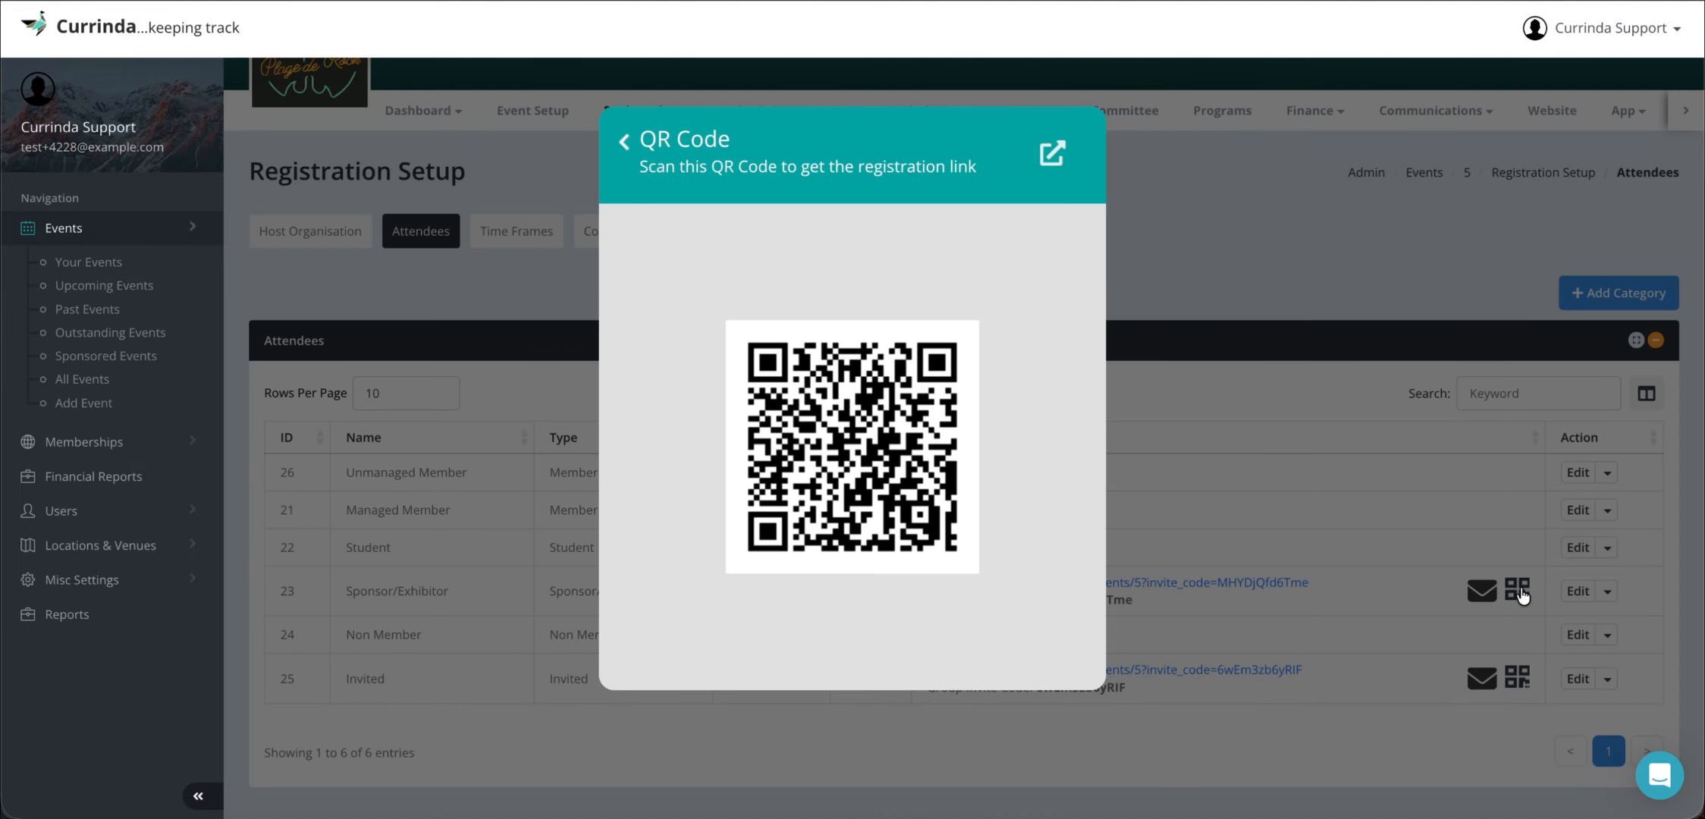
left_click(1443, 525)
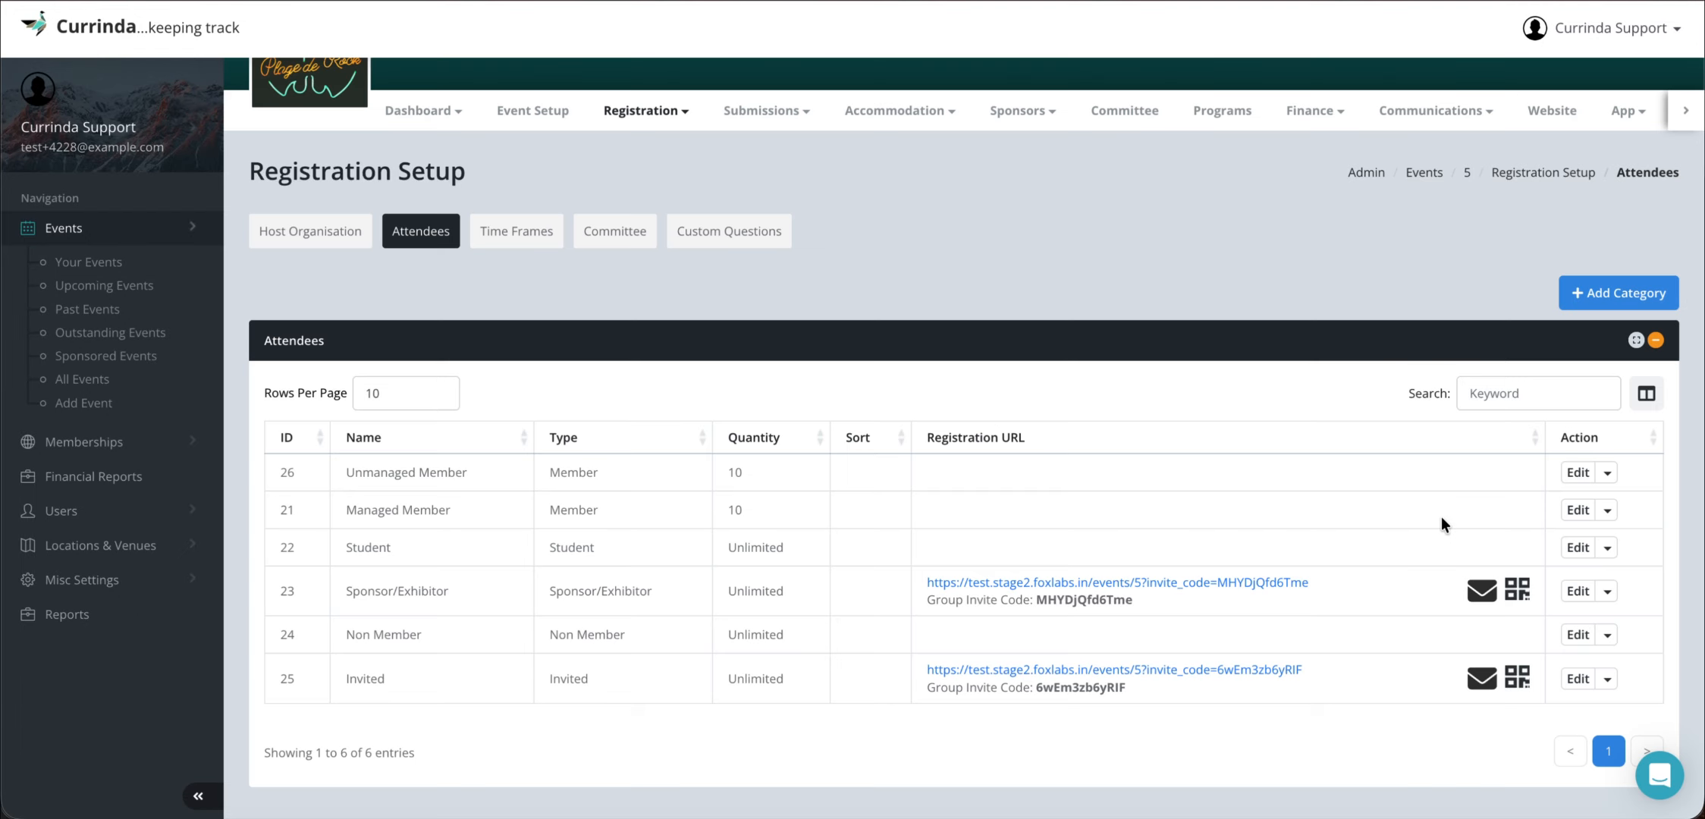
- Open the Sponsor/Exhibitor registration link in an incognito window and go to sign-up
right_click(1073, 588)
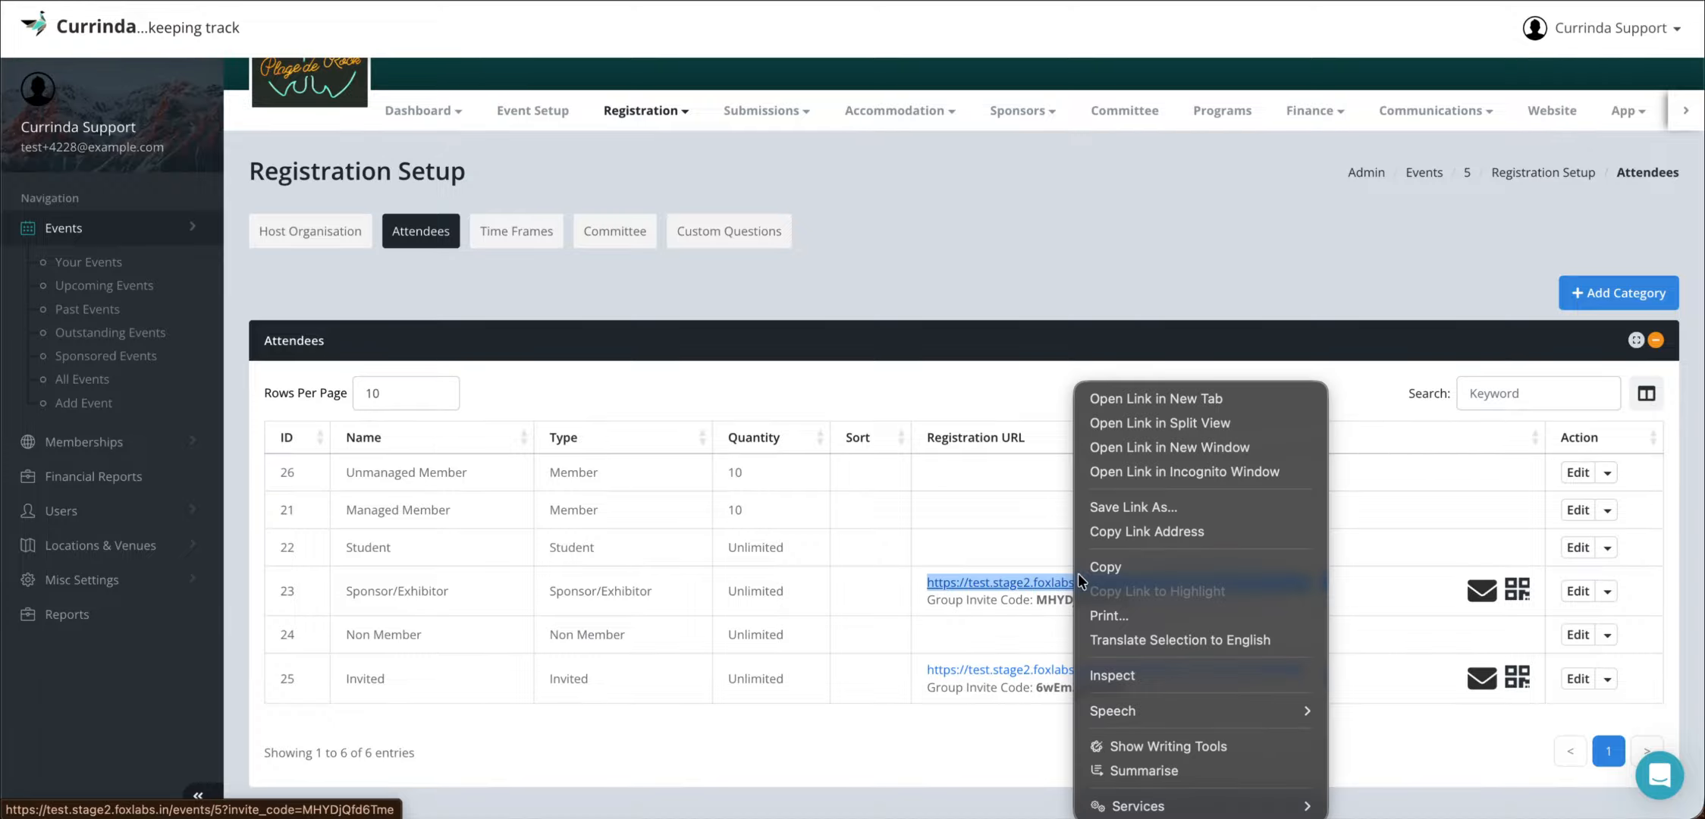
left_click(1152, 472)
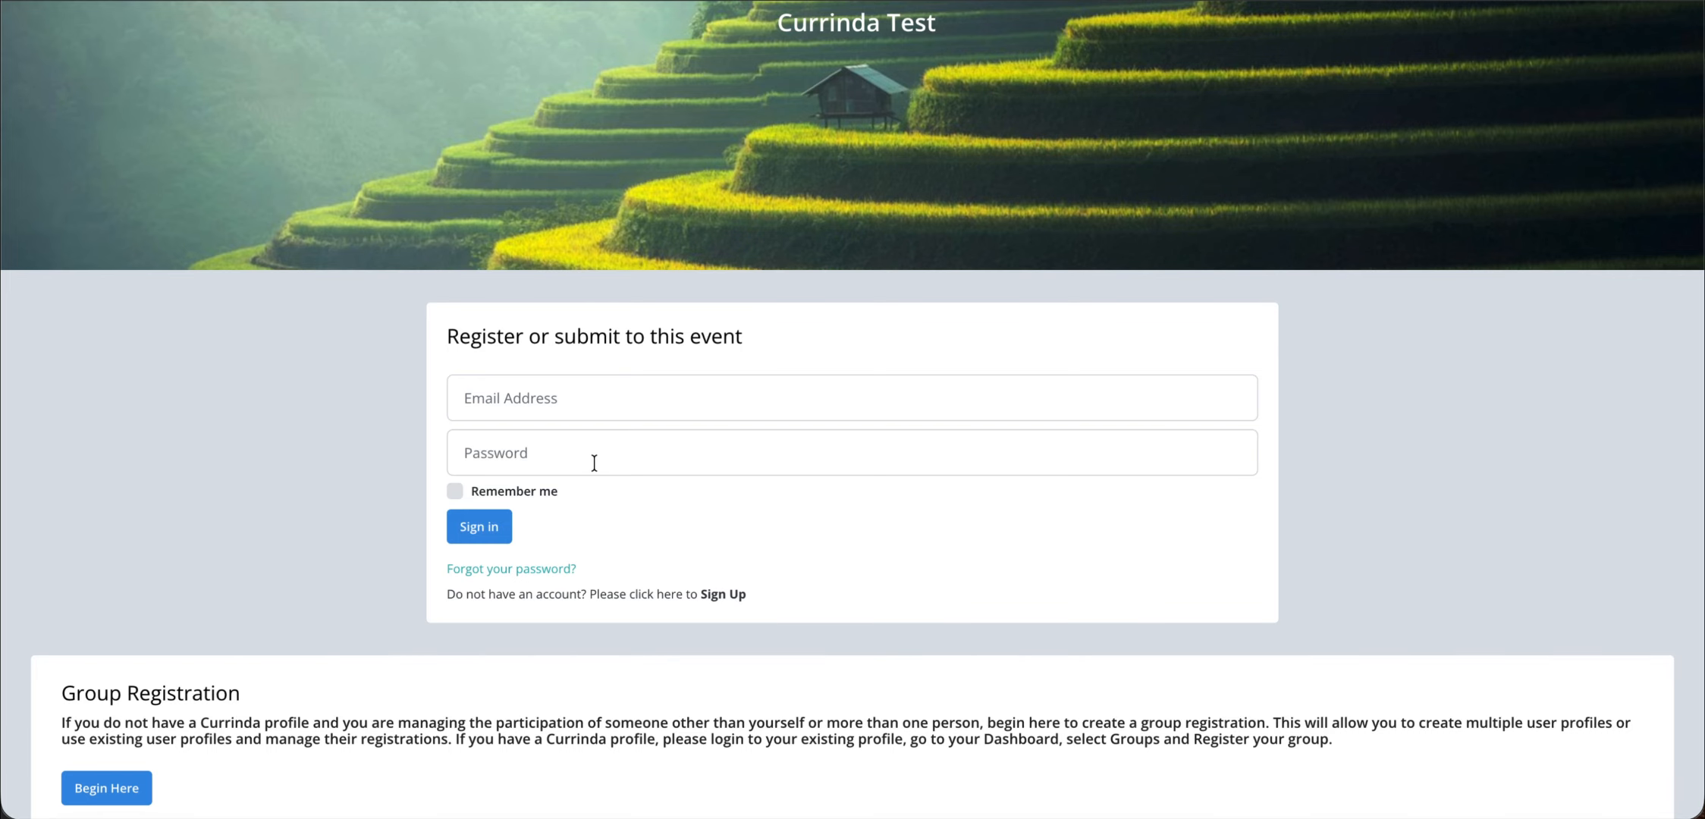
left_click(718, 595)
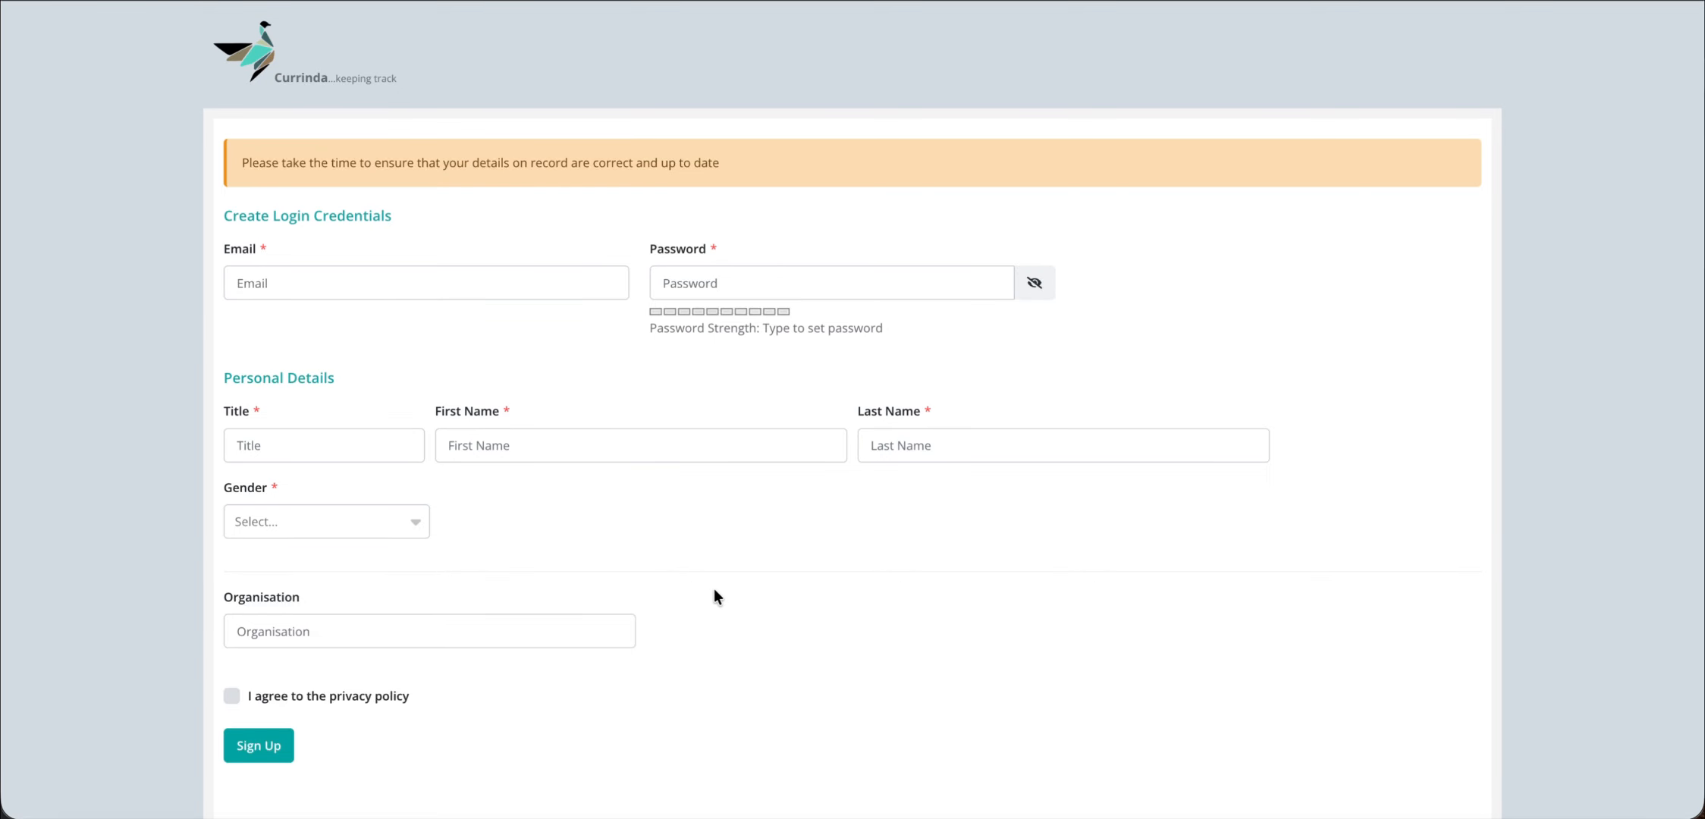
- Enter the user's email address and a very strong password on the sign-up form
left_click(382, 276)
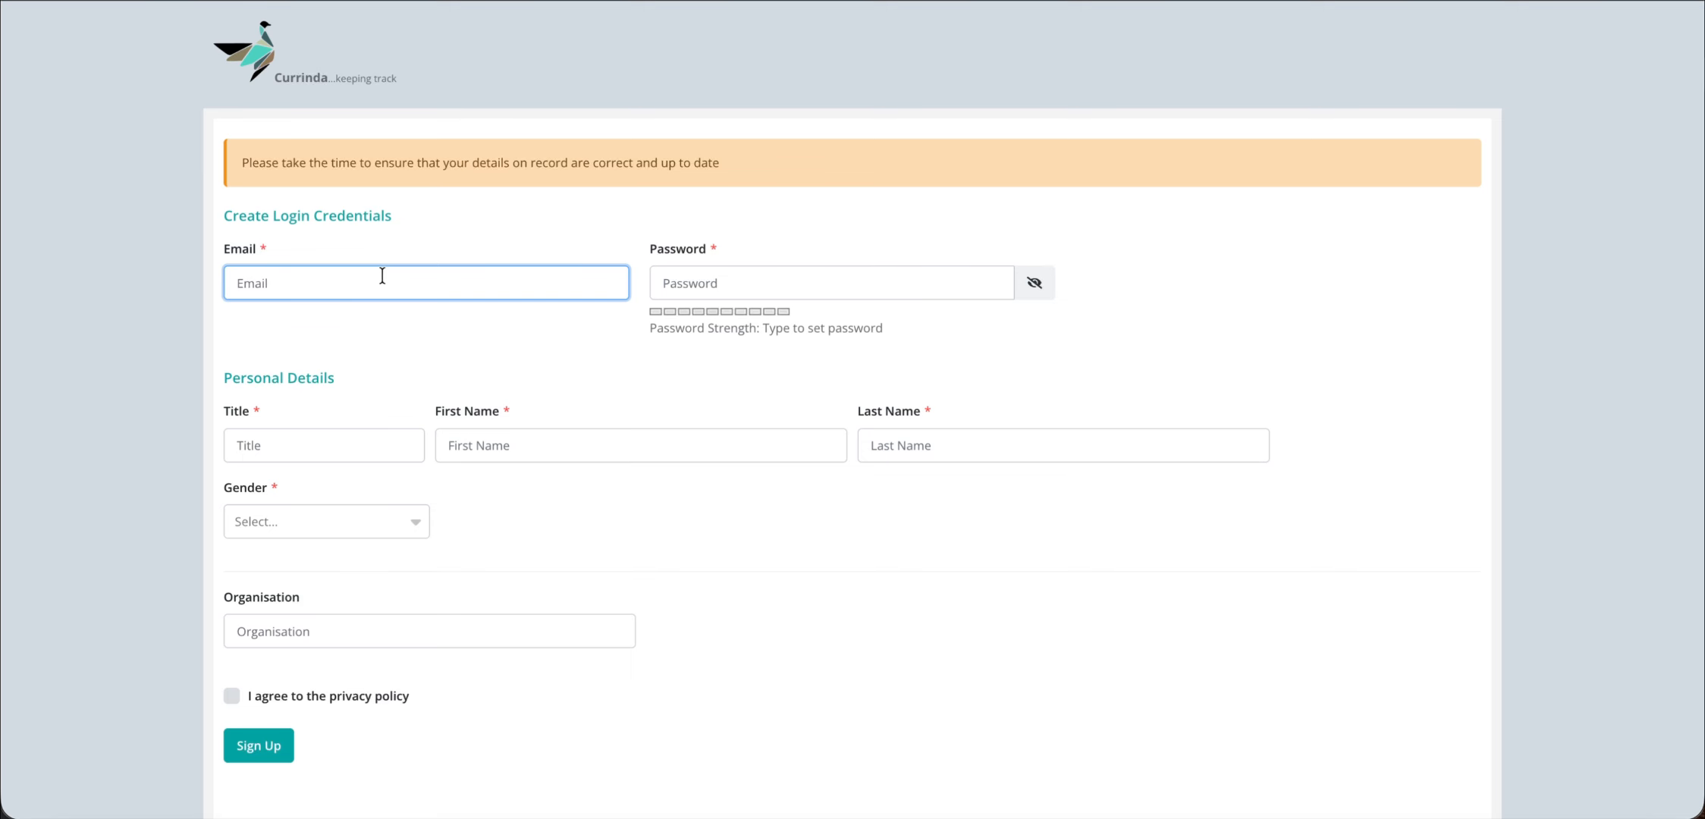
key("Tab")
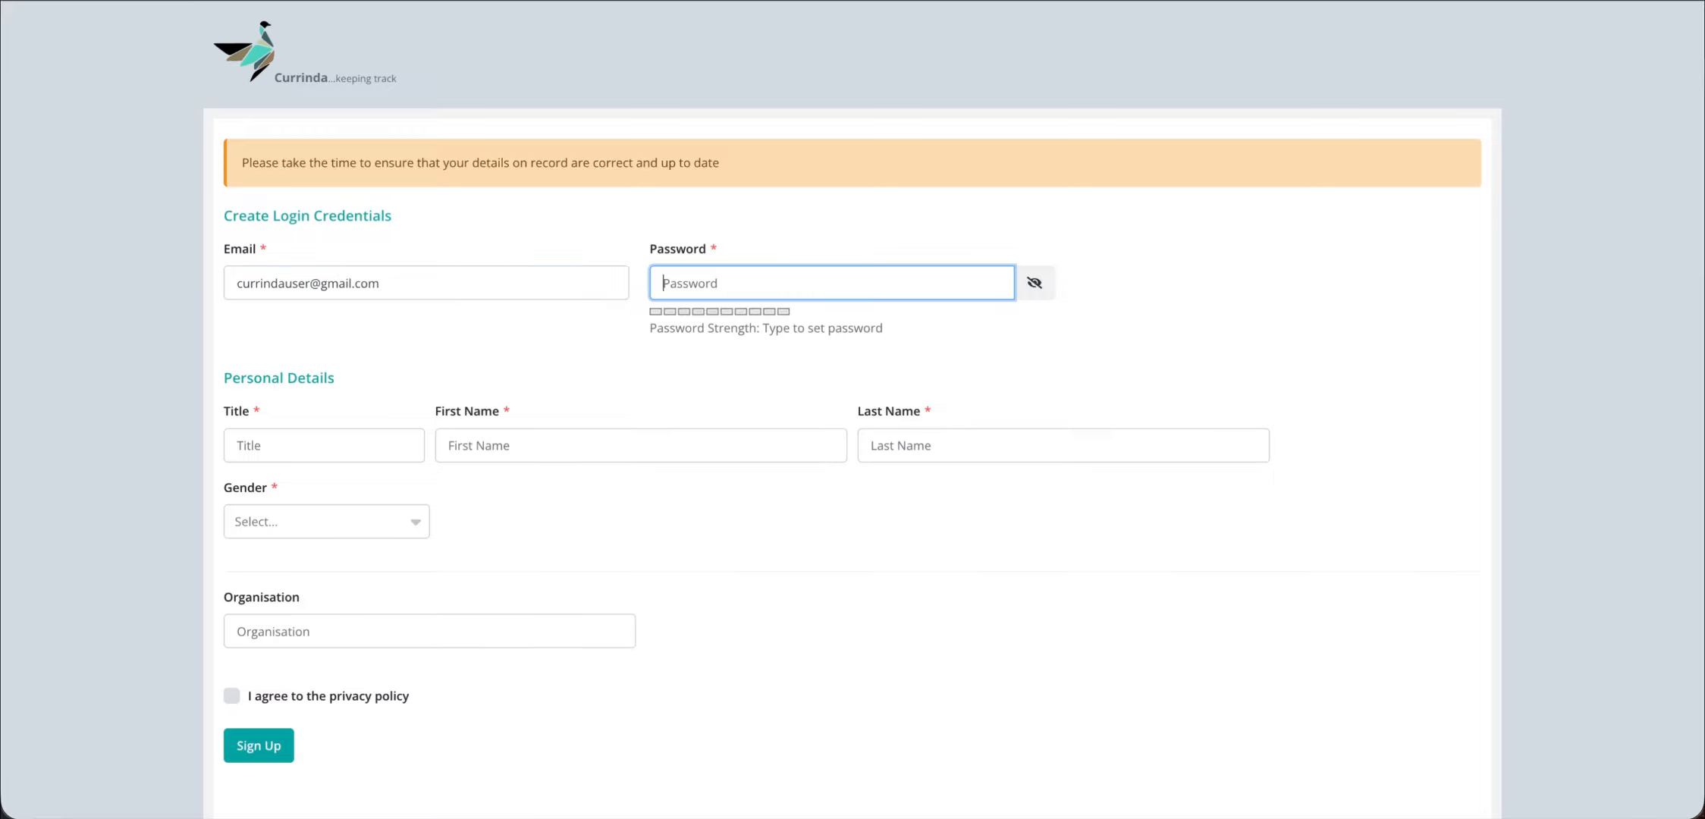
type("**********************")
- Fill in title Mr and the user's first and last names
left_click(277, 437)
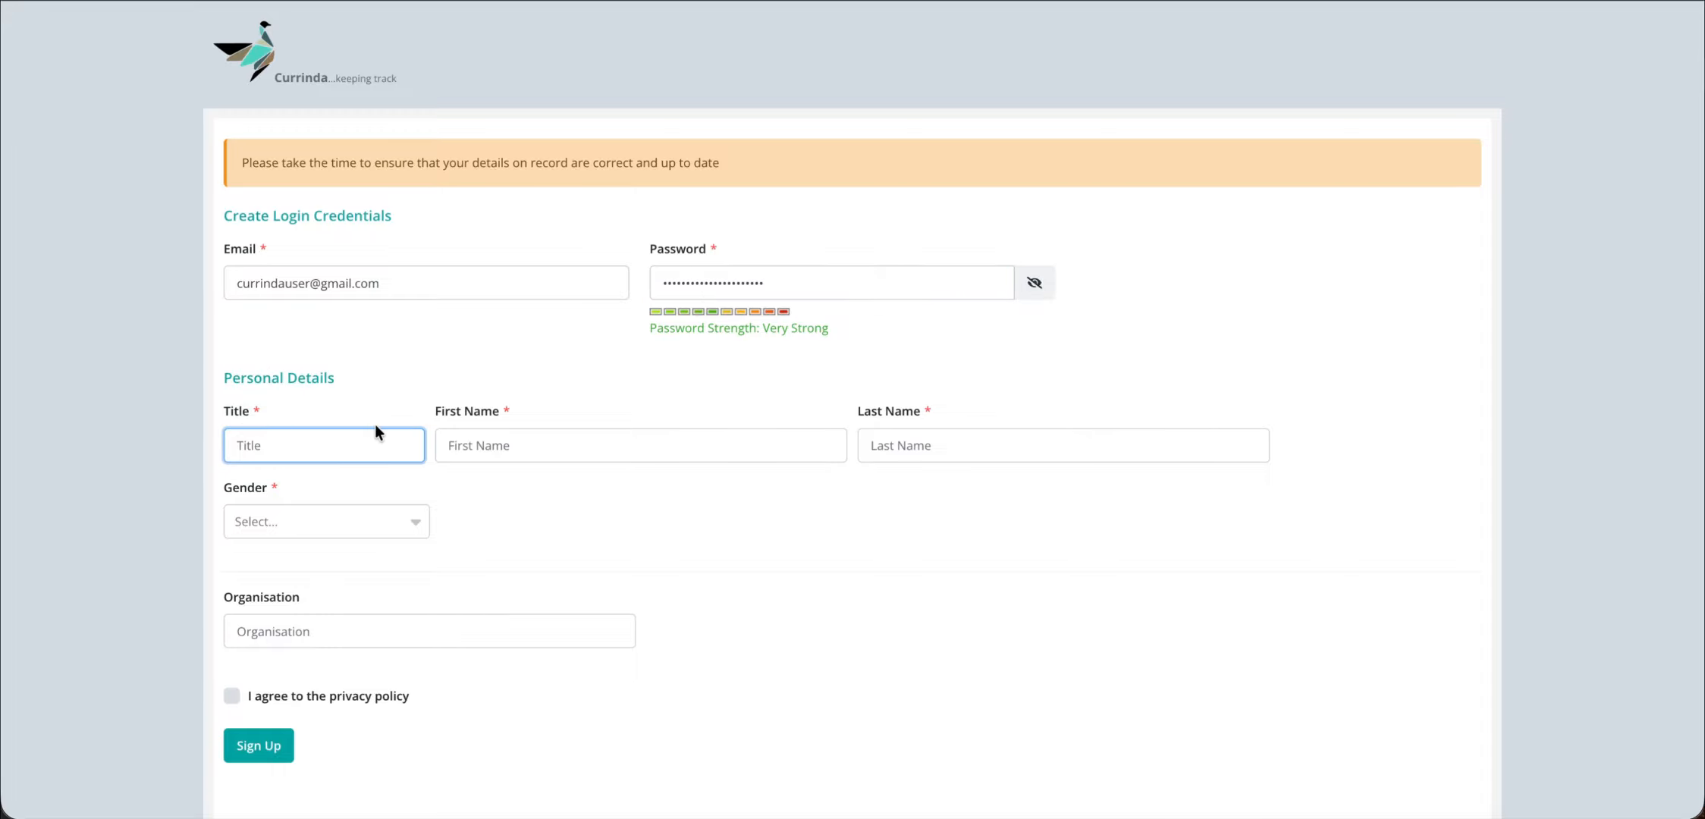
type("Mr")
key("Tab")
type("Currin")
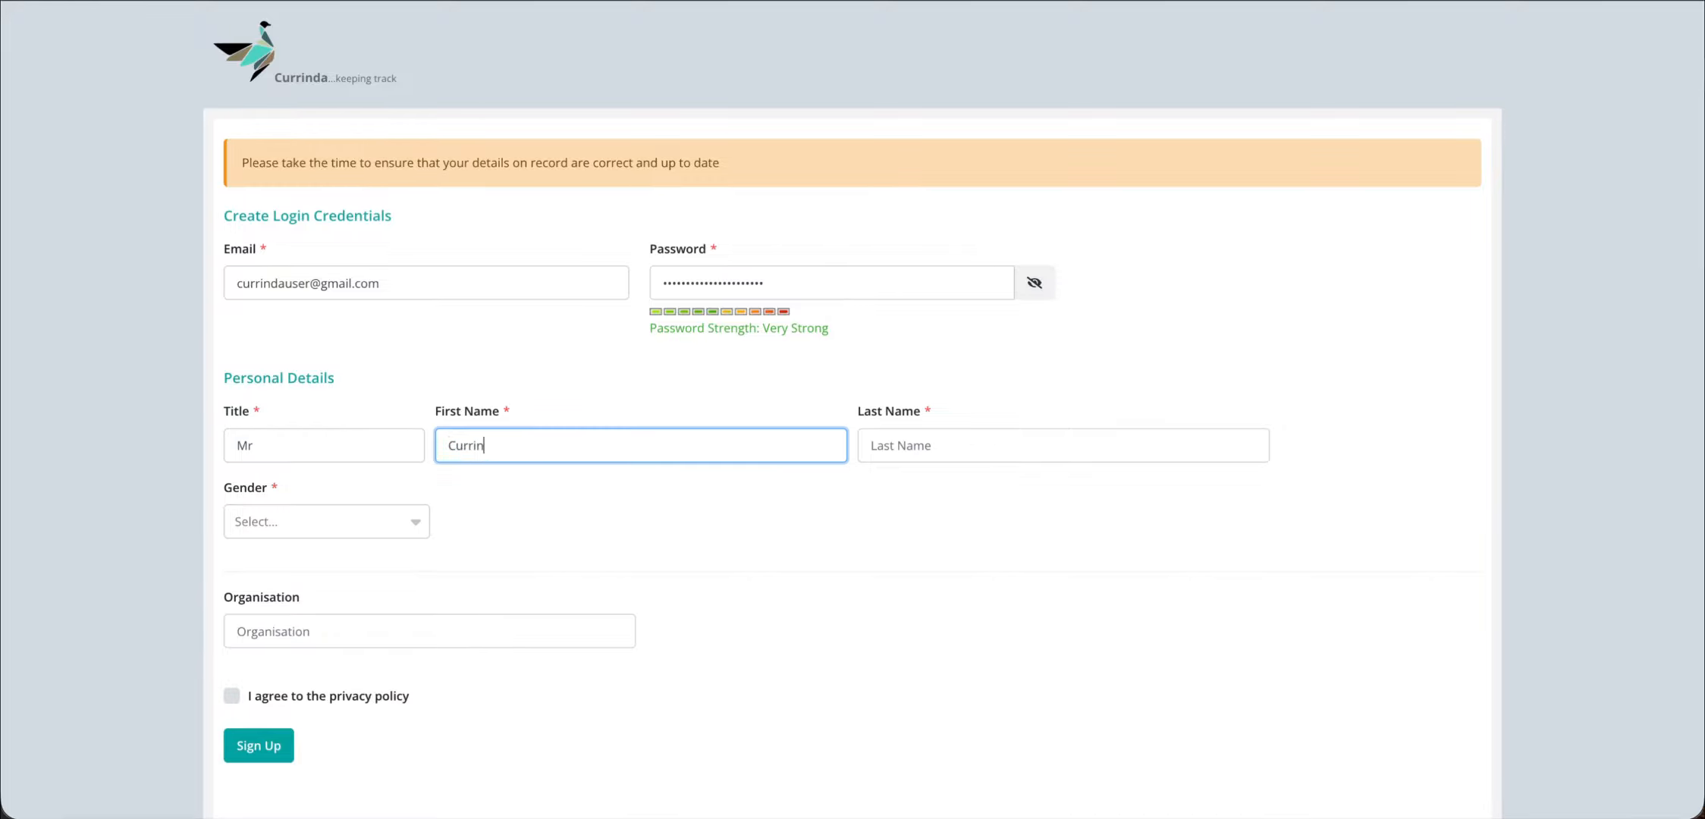
type("da User")
key("BackSpace")
key("BackSpace")
key("BackSpace")
key("BackSpace")
key("BackSpace")
left_click(982, 440)
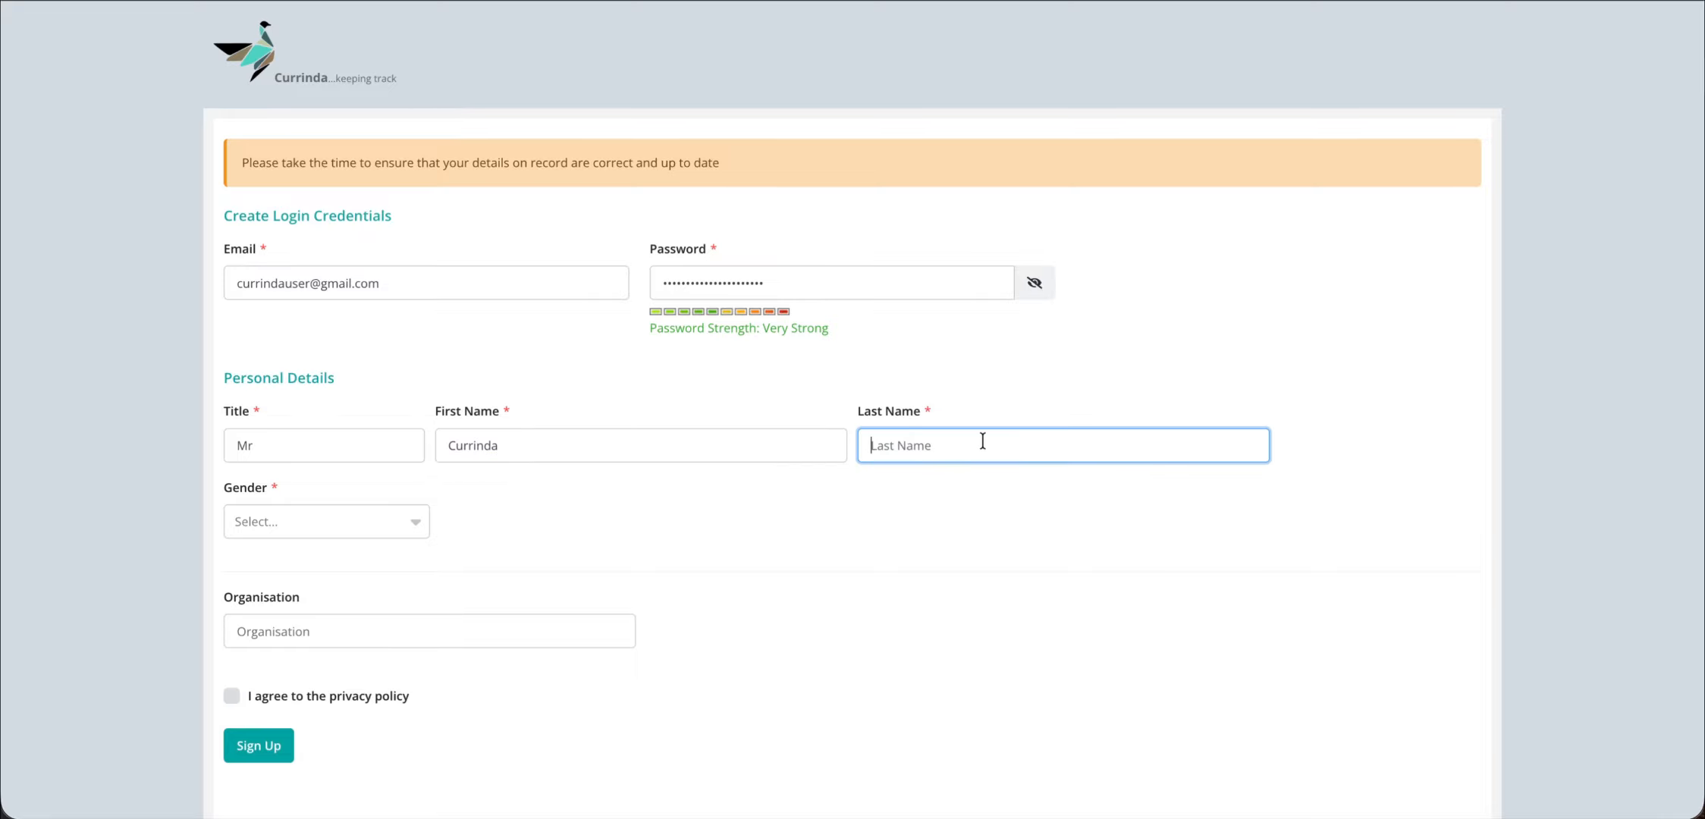
type("User")
left_click(750, 455)
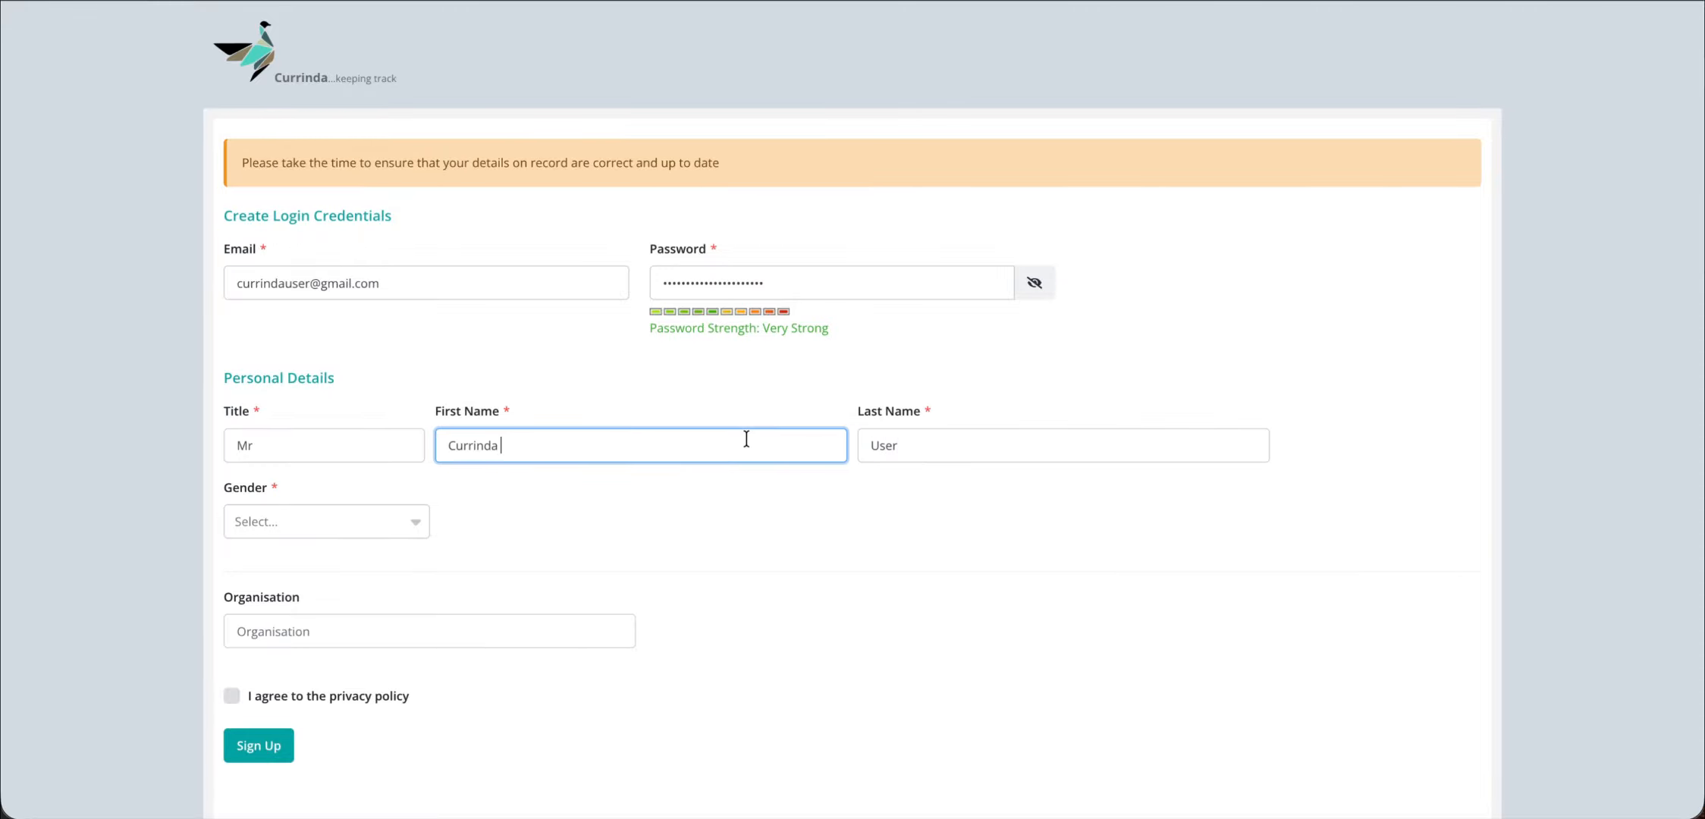
left_click(796, 531)
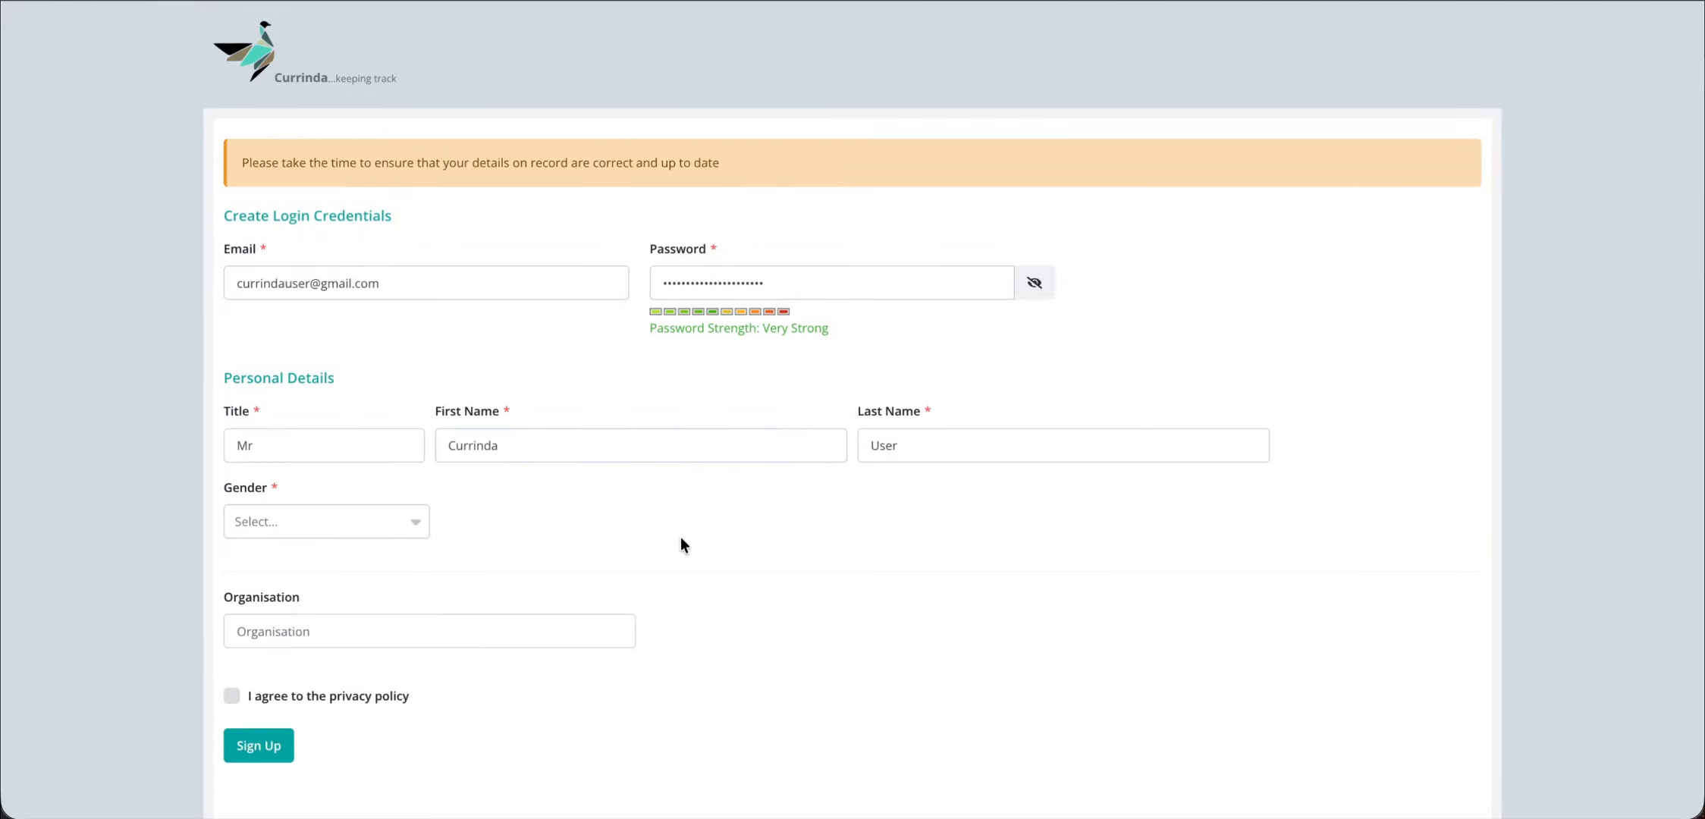
right_click(499, 818)
left_click(518, 585)
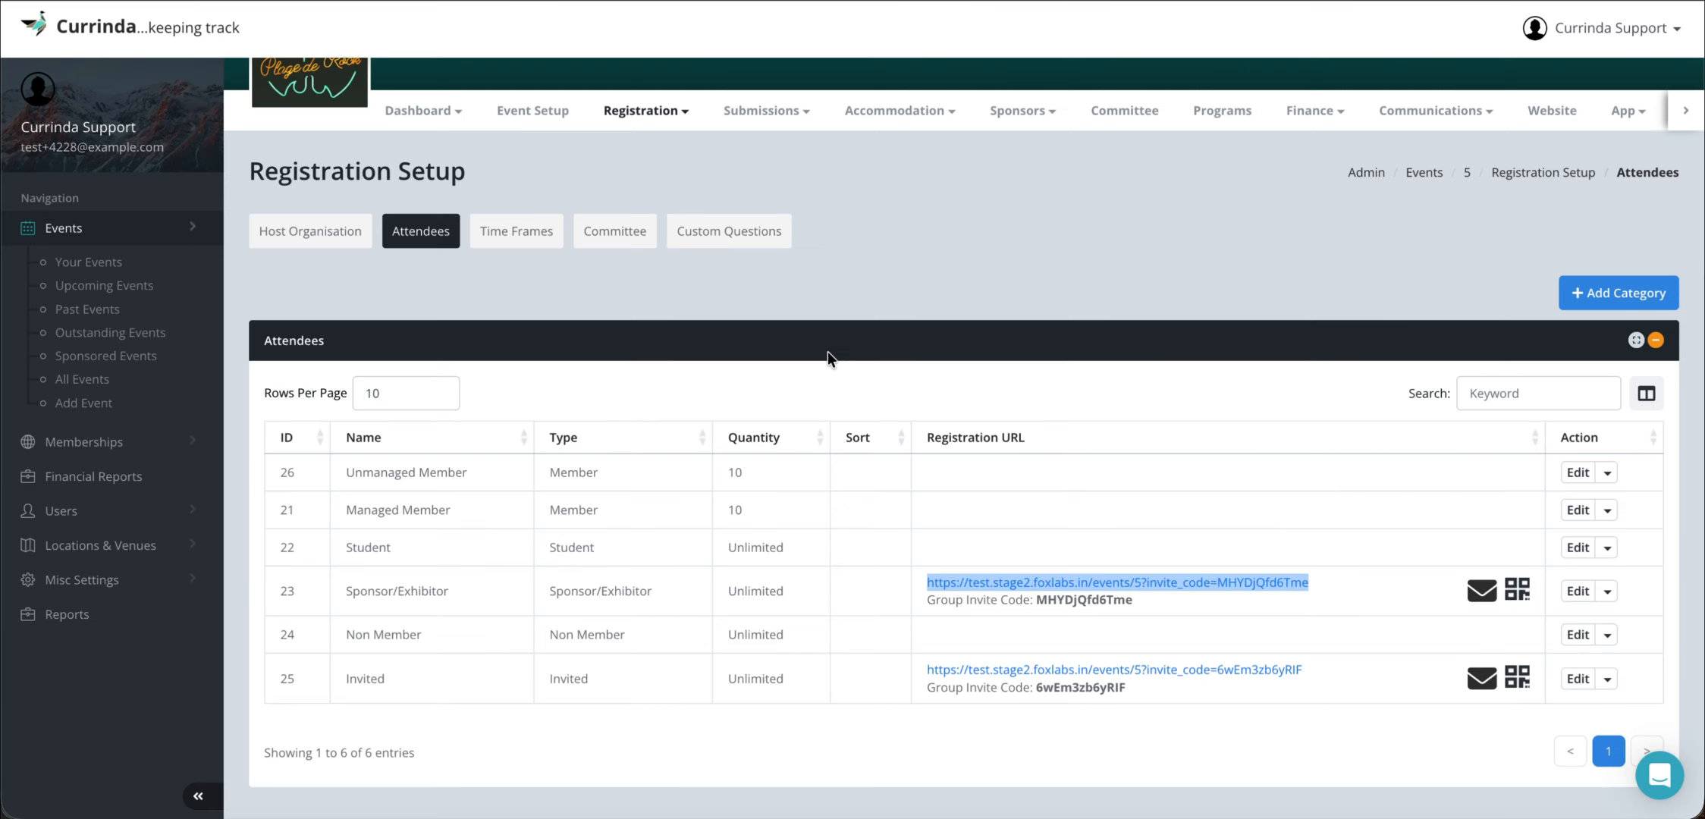
left_click(544, 110)
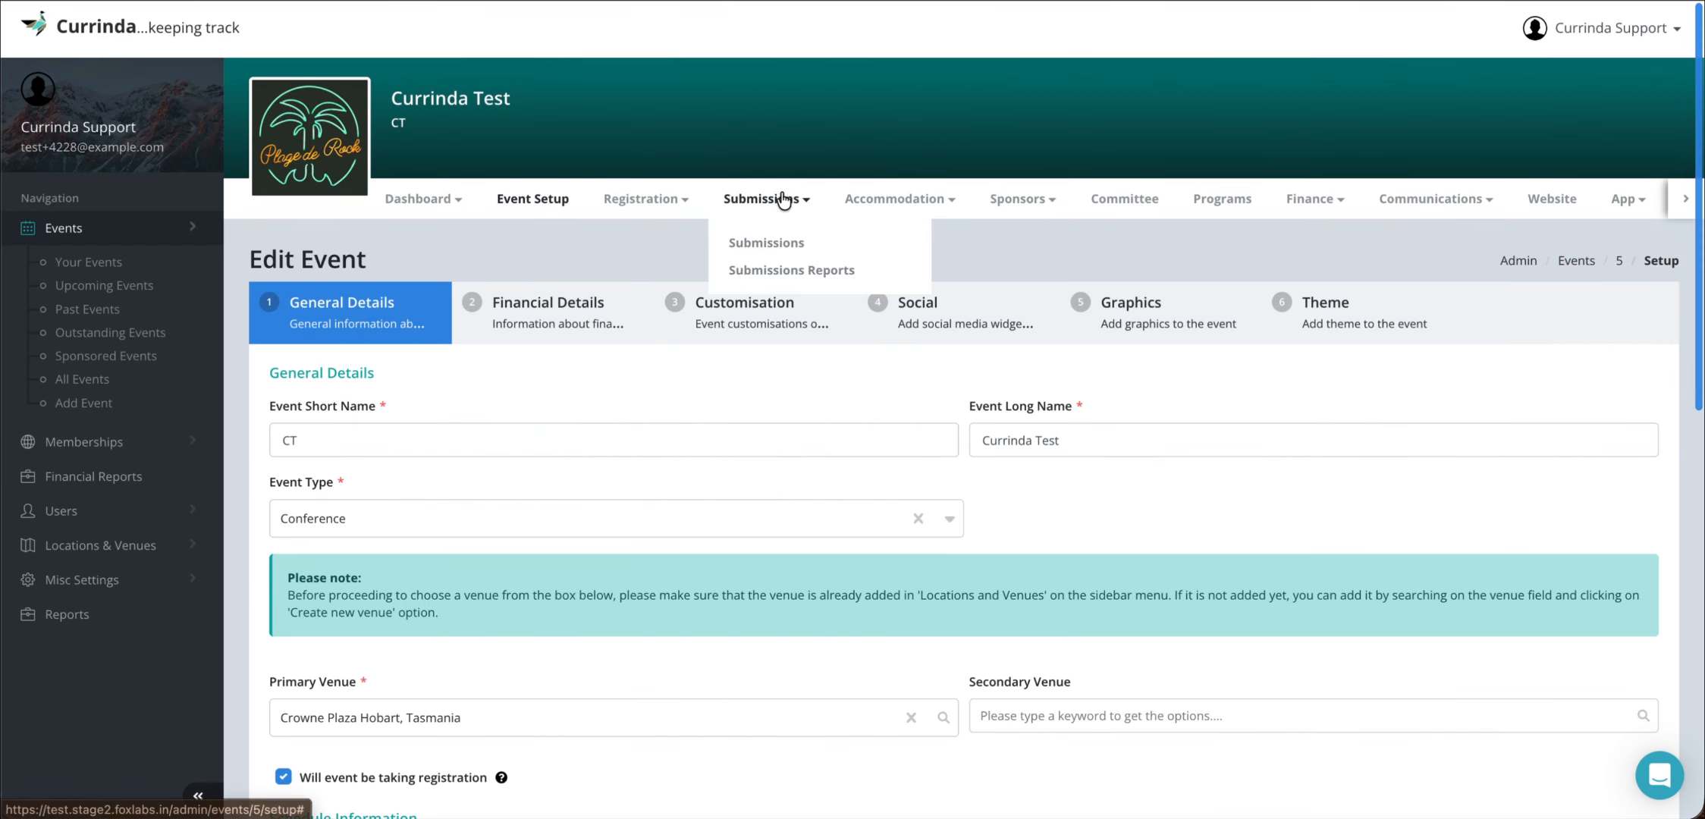
left_click(752, 302)
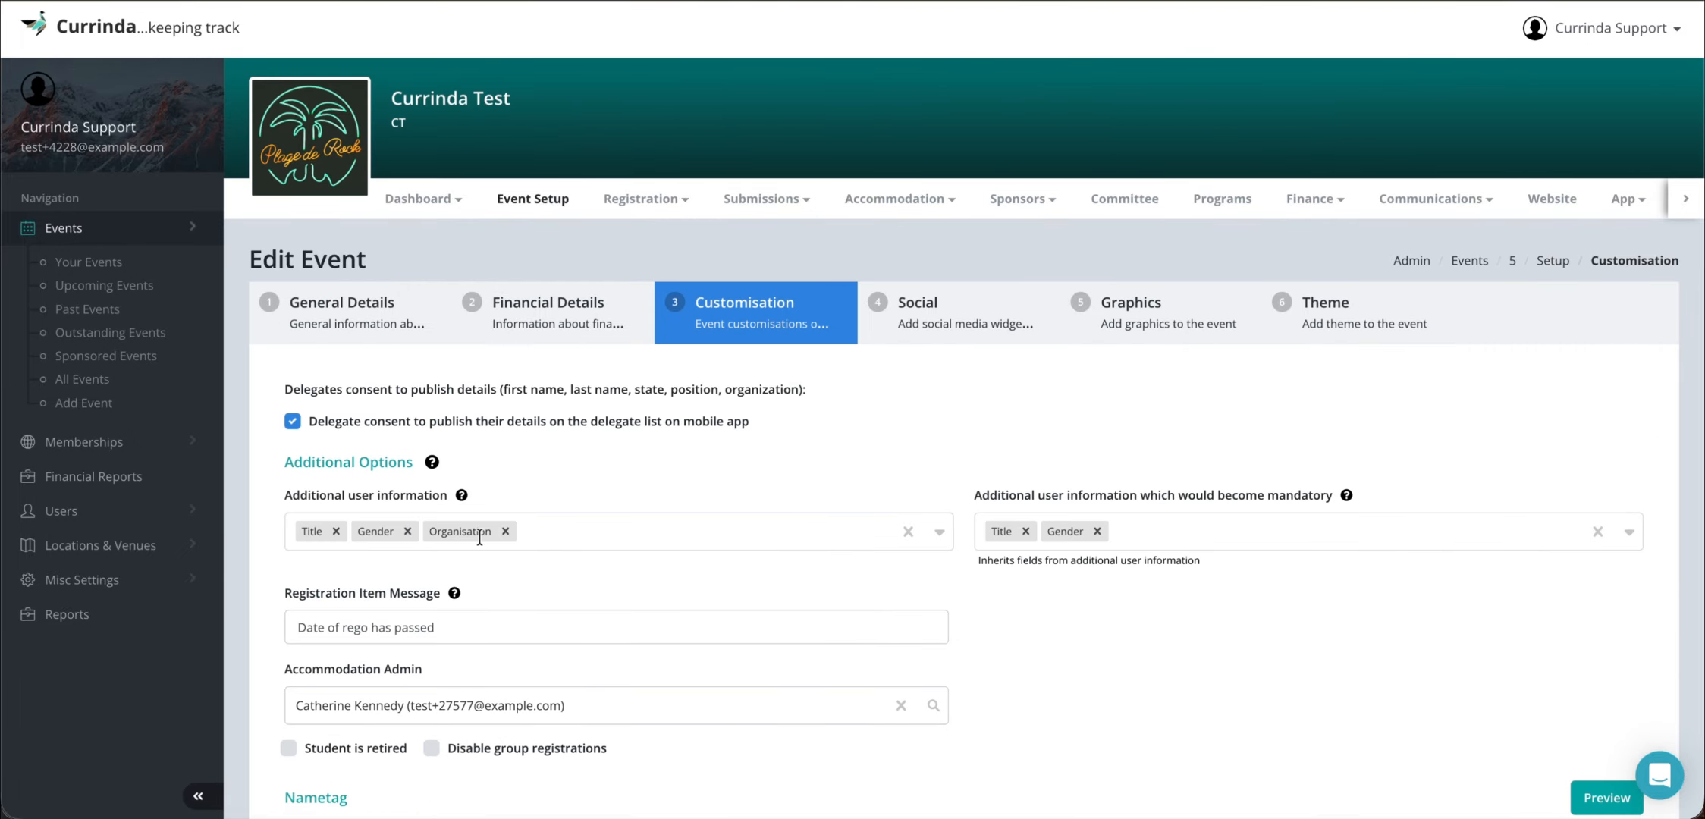
right_click(500, 815)
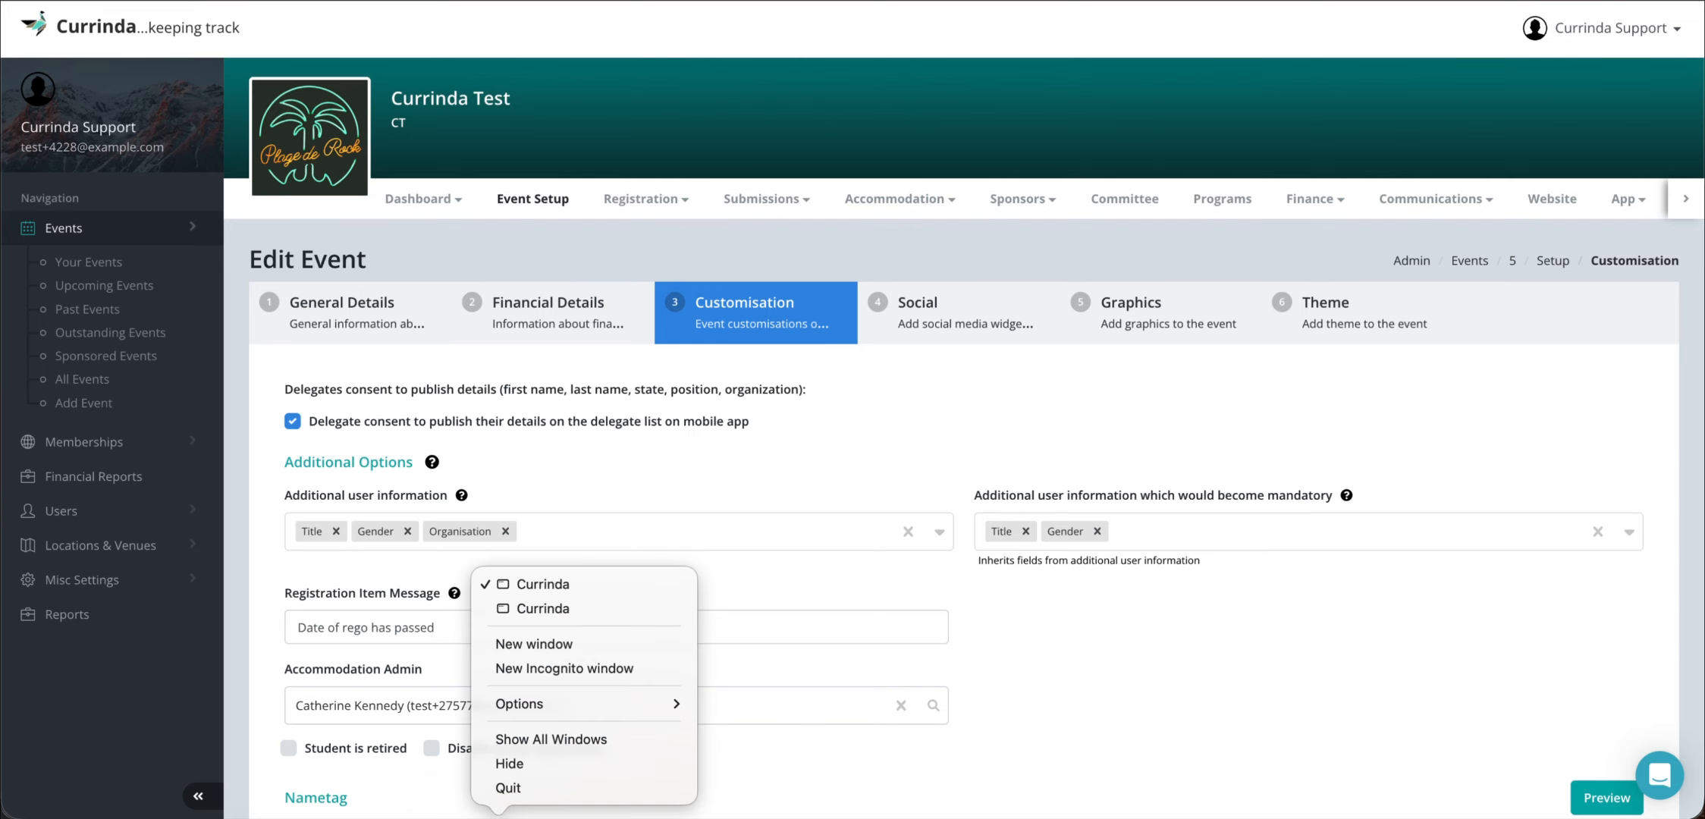
left_click(568, 603)
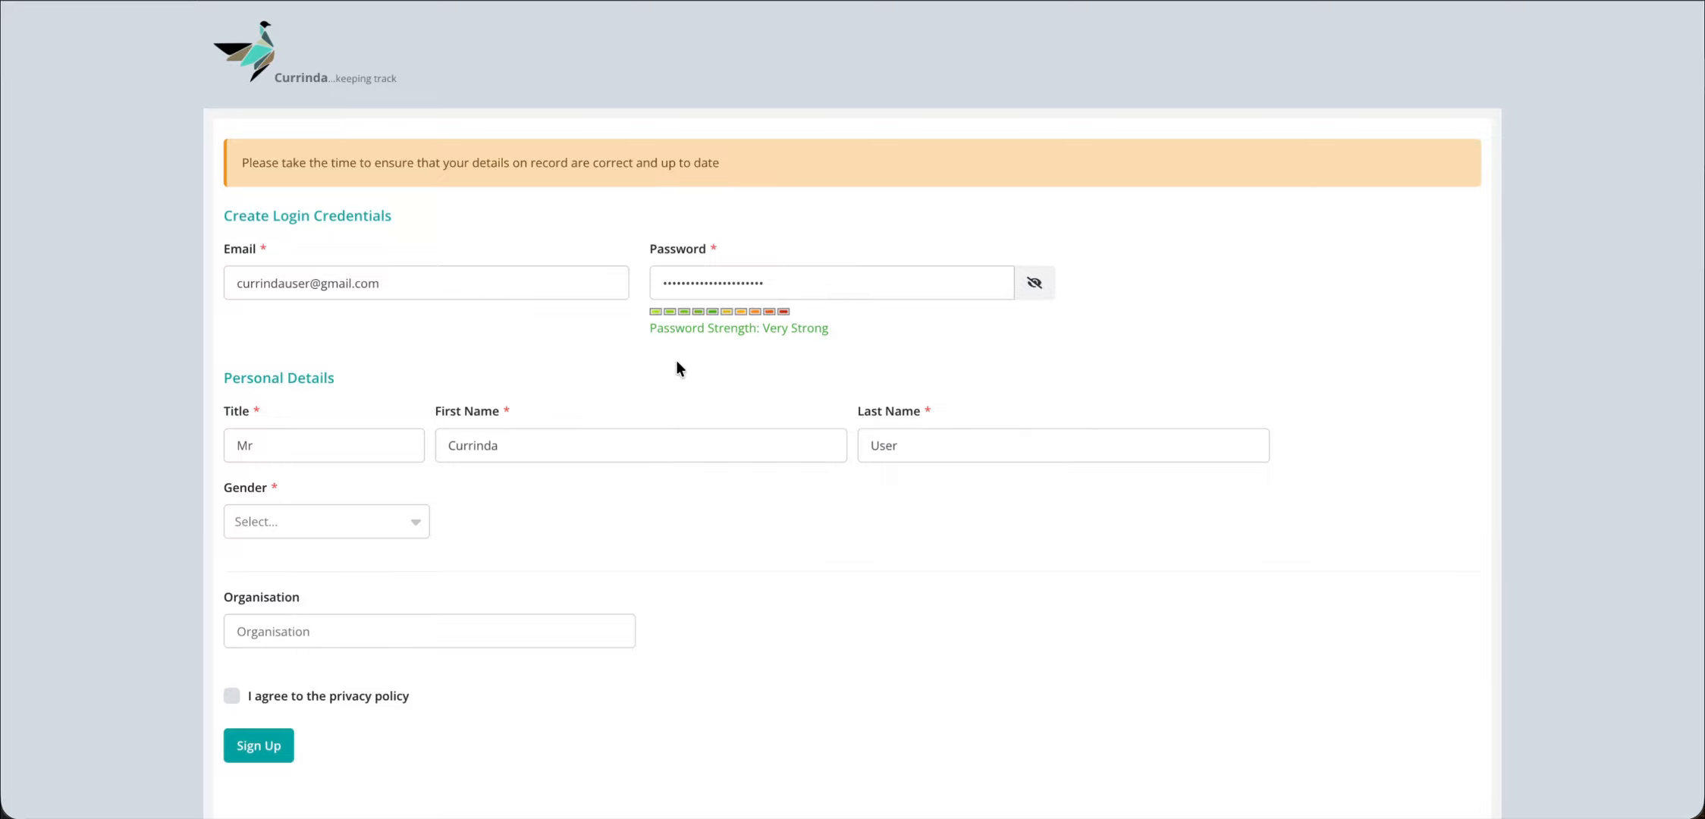
- Set gender Male and organisation Nickelfox, accept the privacy policy, and submit the sign-up
scroll(675, 359, "down", 1)
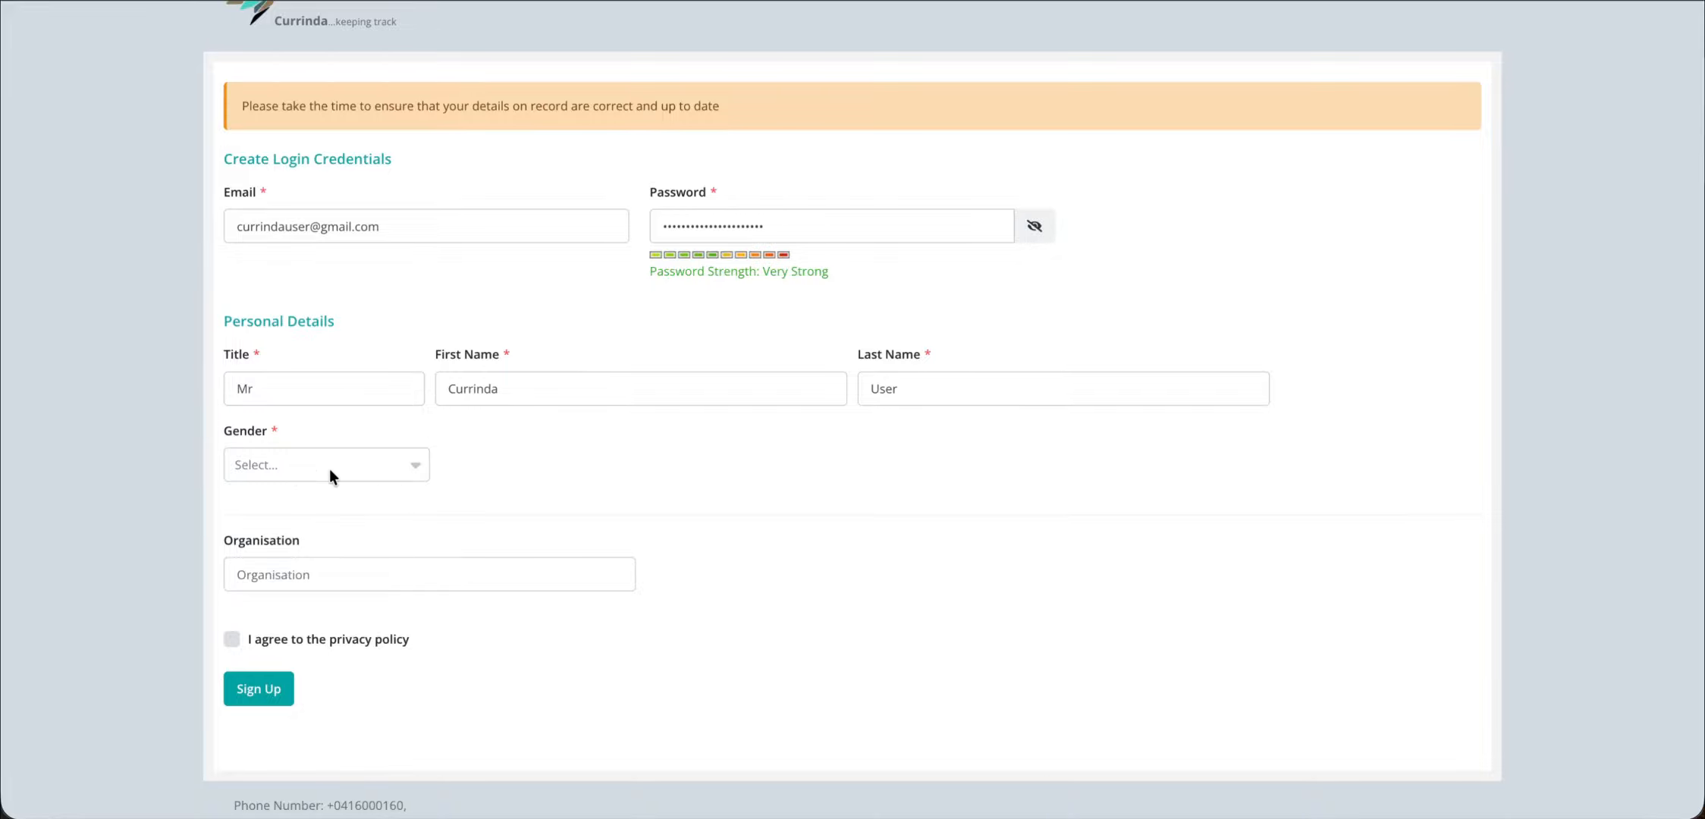
left_click(290, 466)
left_click(278, 506)
scroll(564, 498, "down", 1)
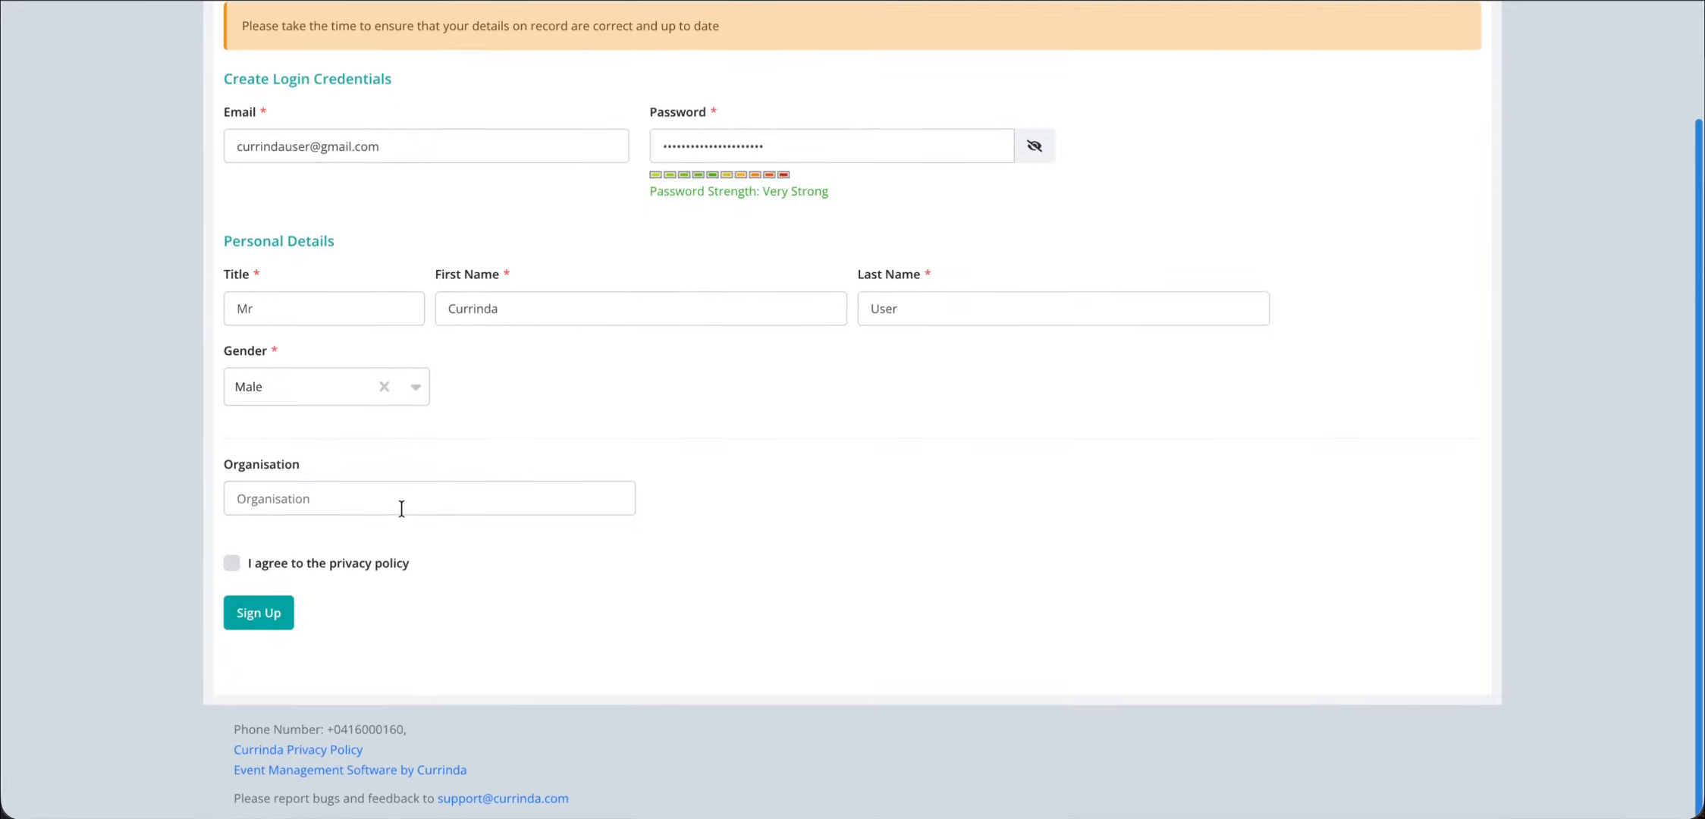
left_click(356, 503)
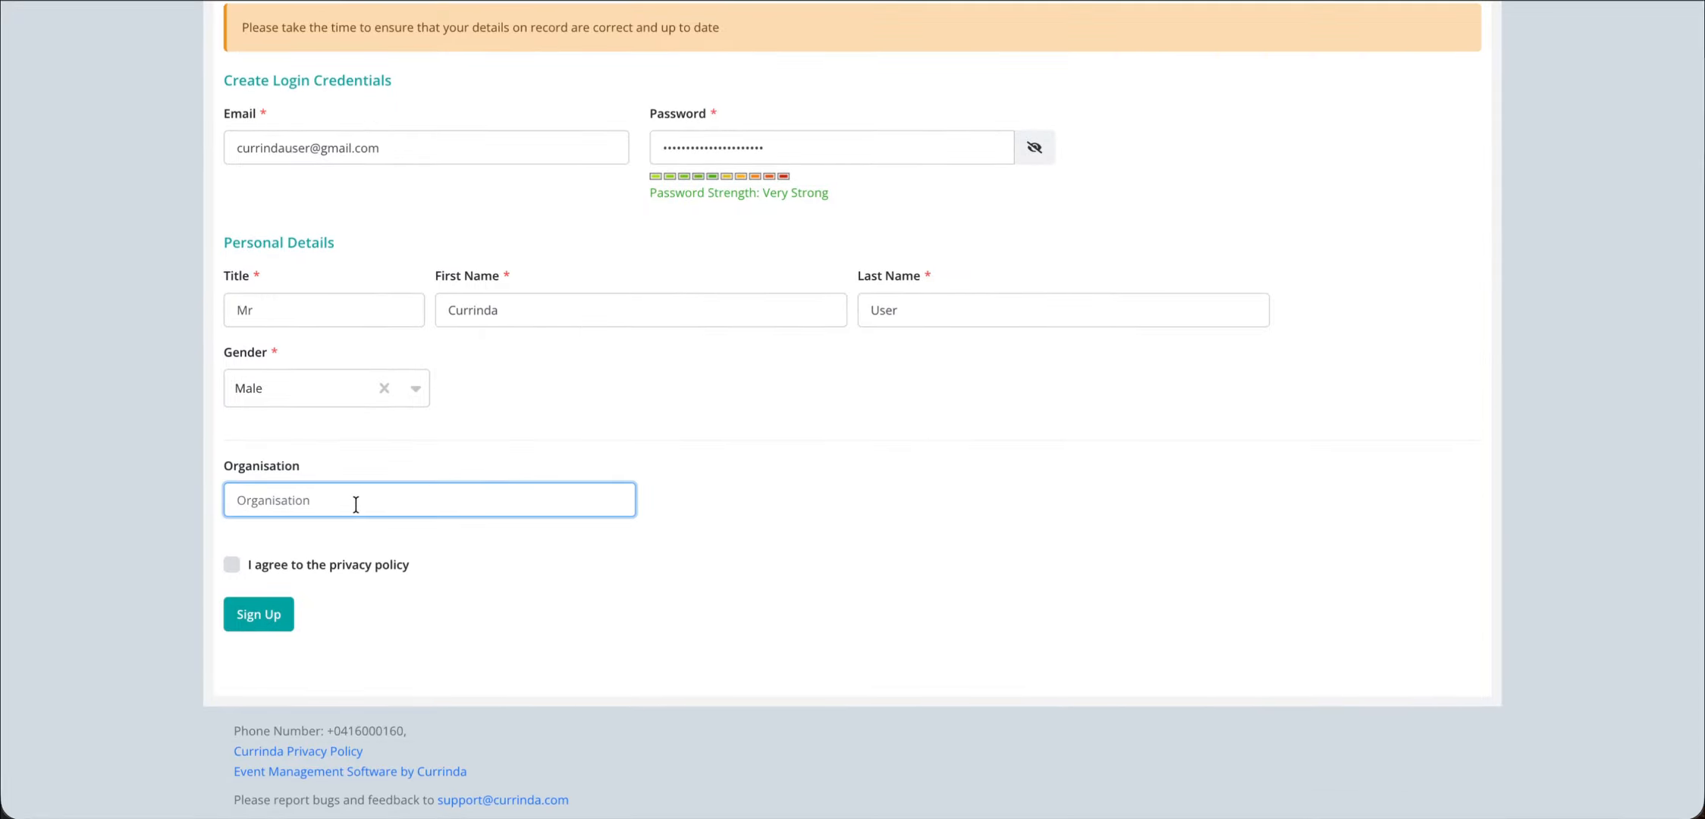
type("Nickelfox")
left_click(232, 565)
left_click(264, 612)
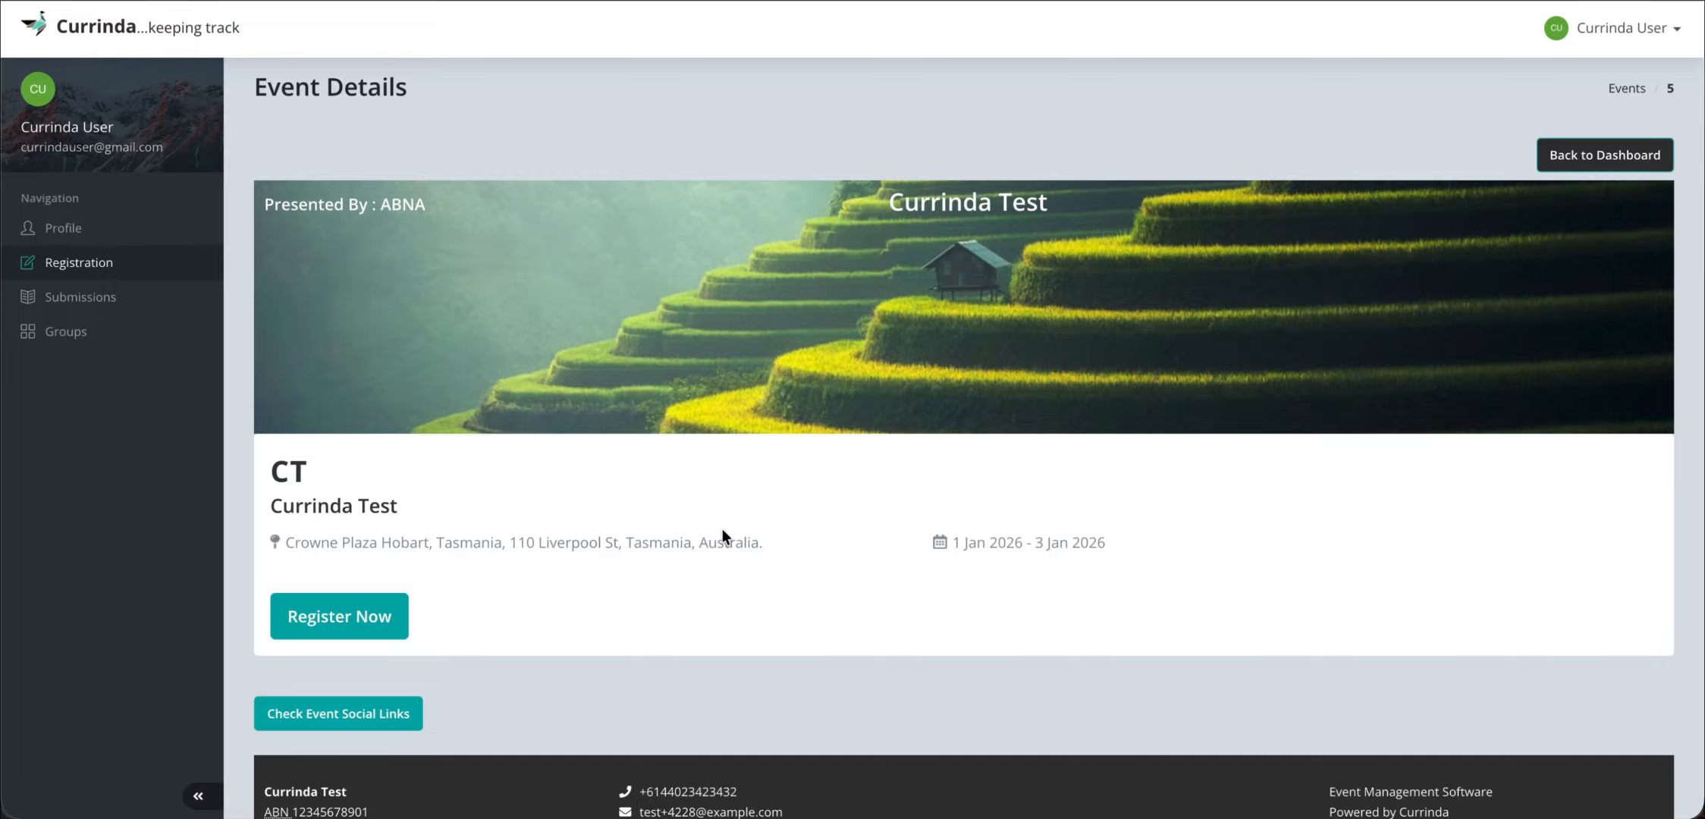
- Start event registration and select Sponsor/Exhibitor - Full Registration - Early Bird ($2.00)
scroll(622, 412, "down", 2)
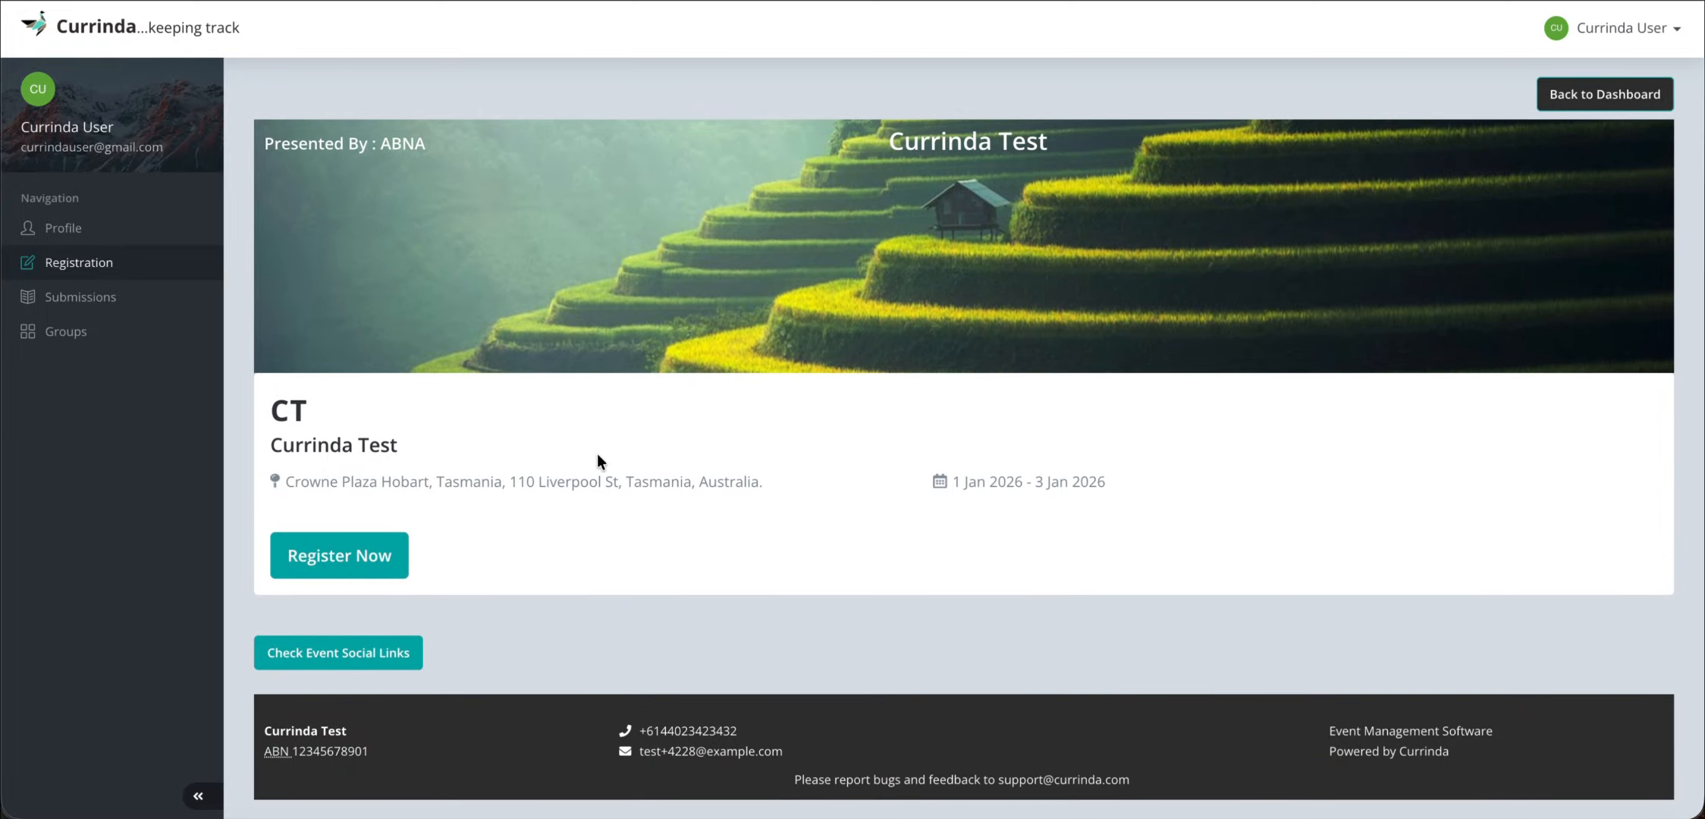
left_click(351, 558)
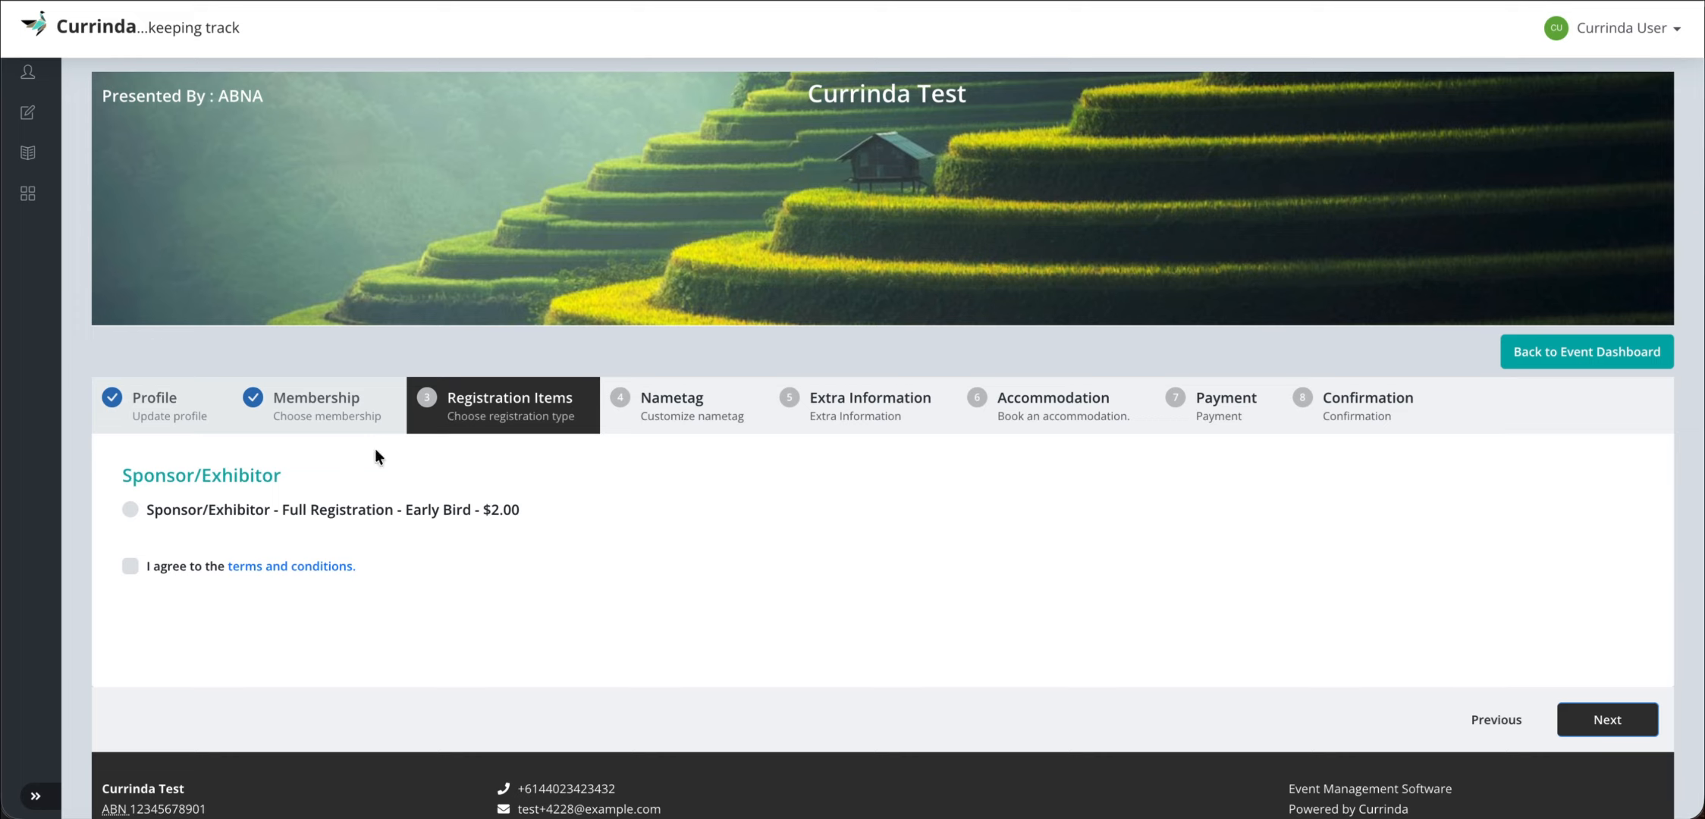
left_click_drag(125, 478, 322, 478)
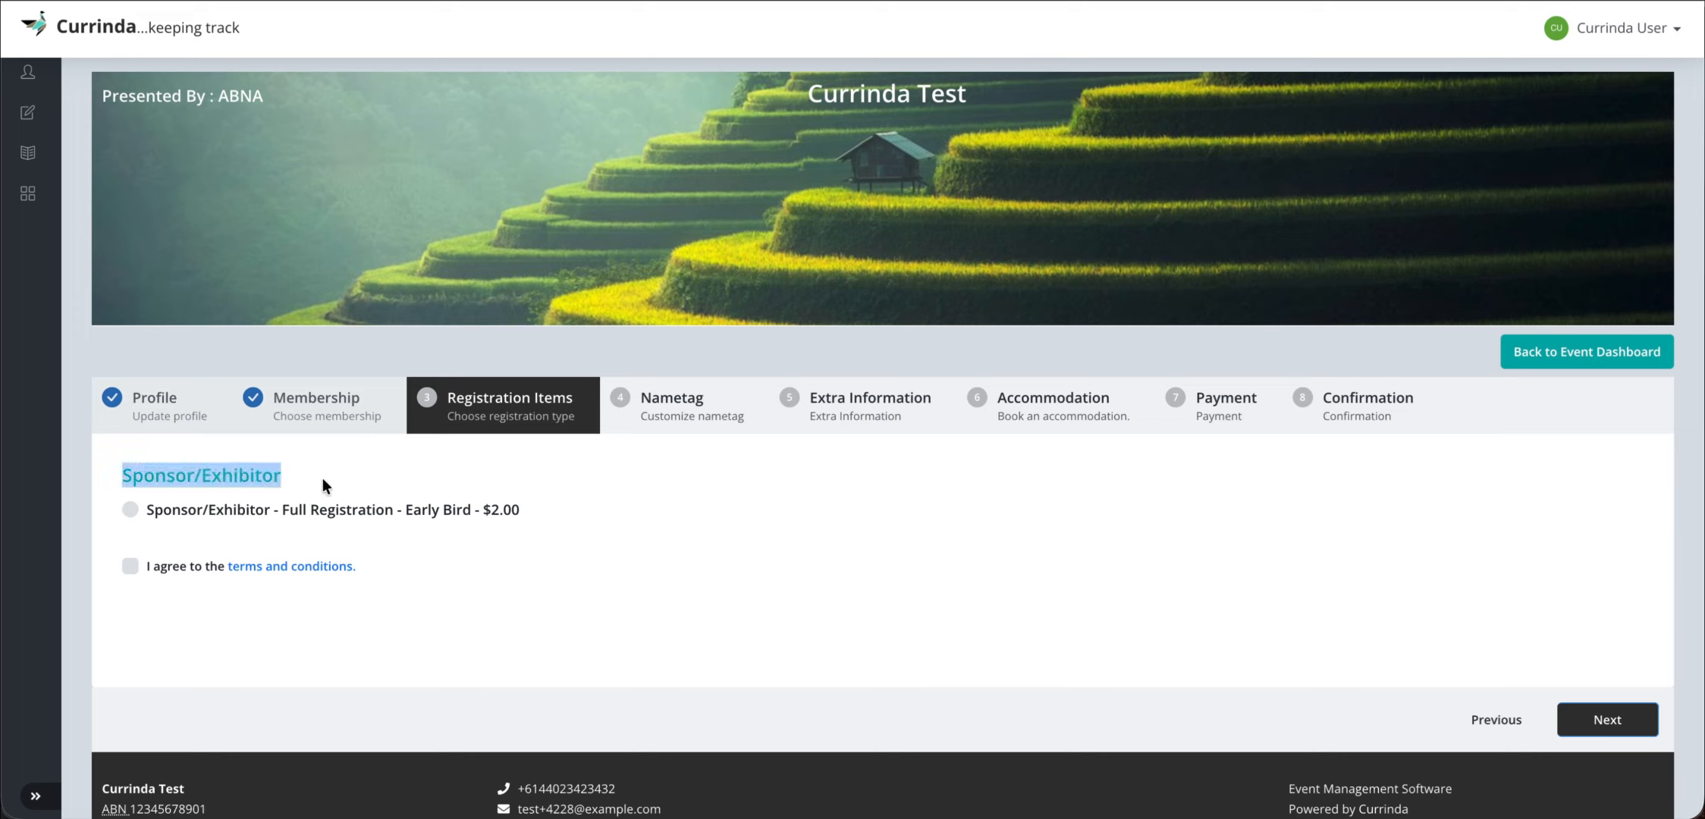
left_click(321, 478)
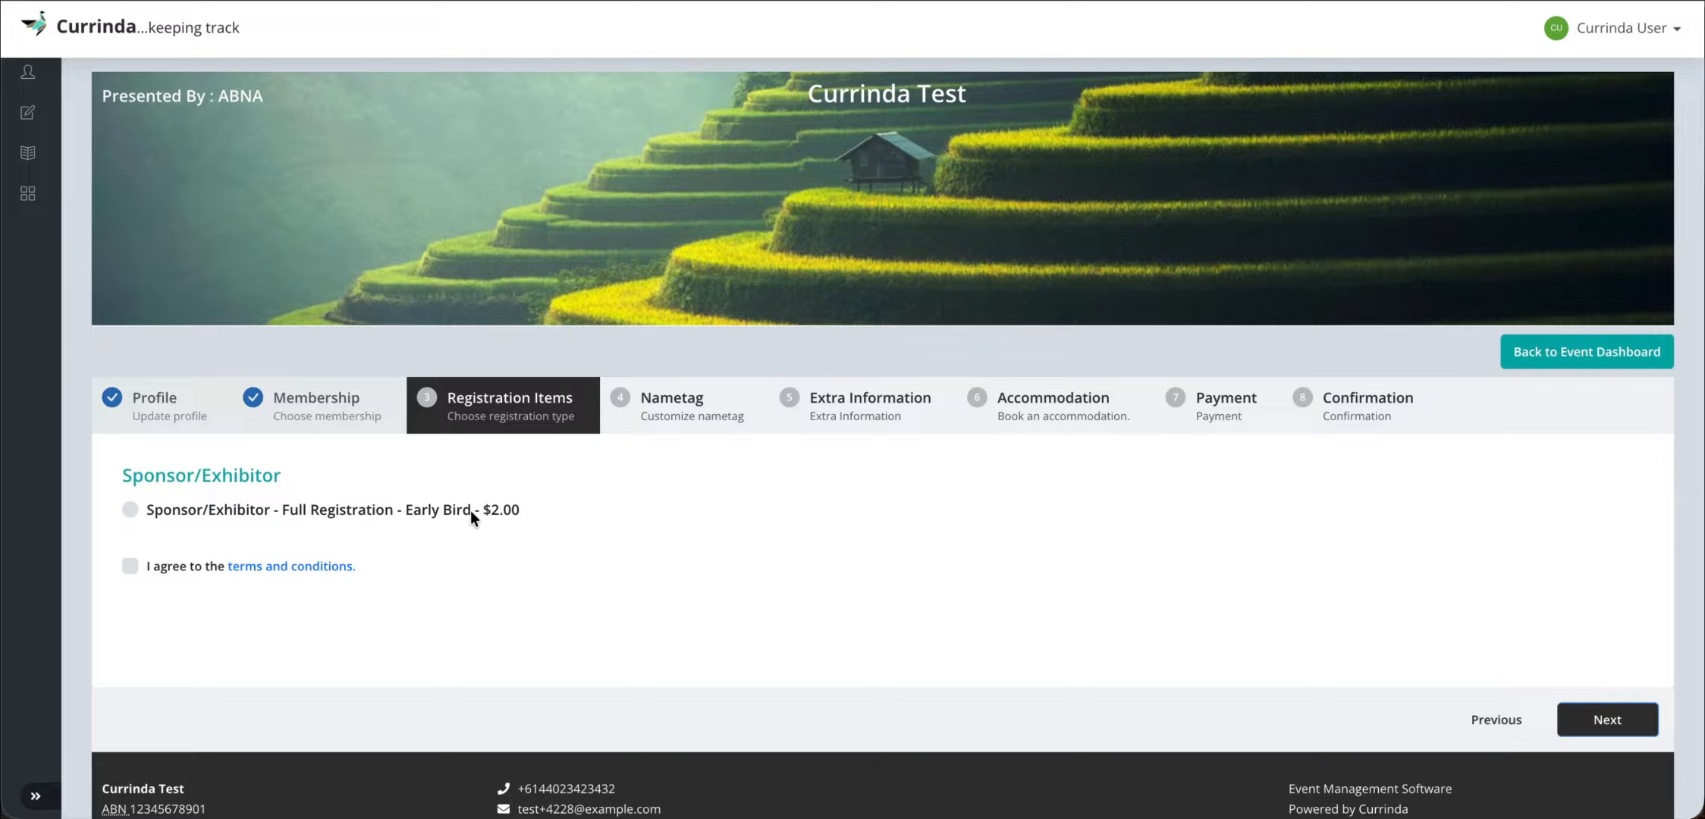
left_click(129, 509)
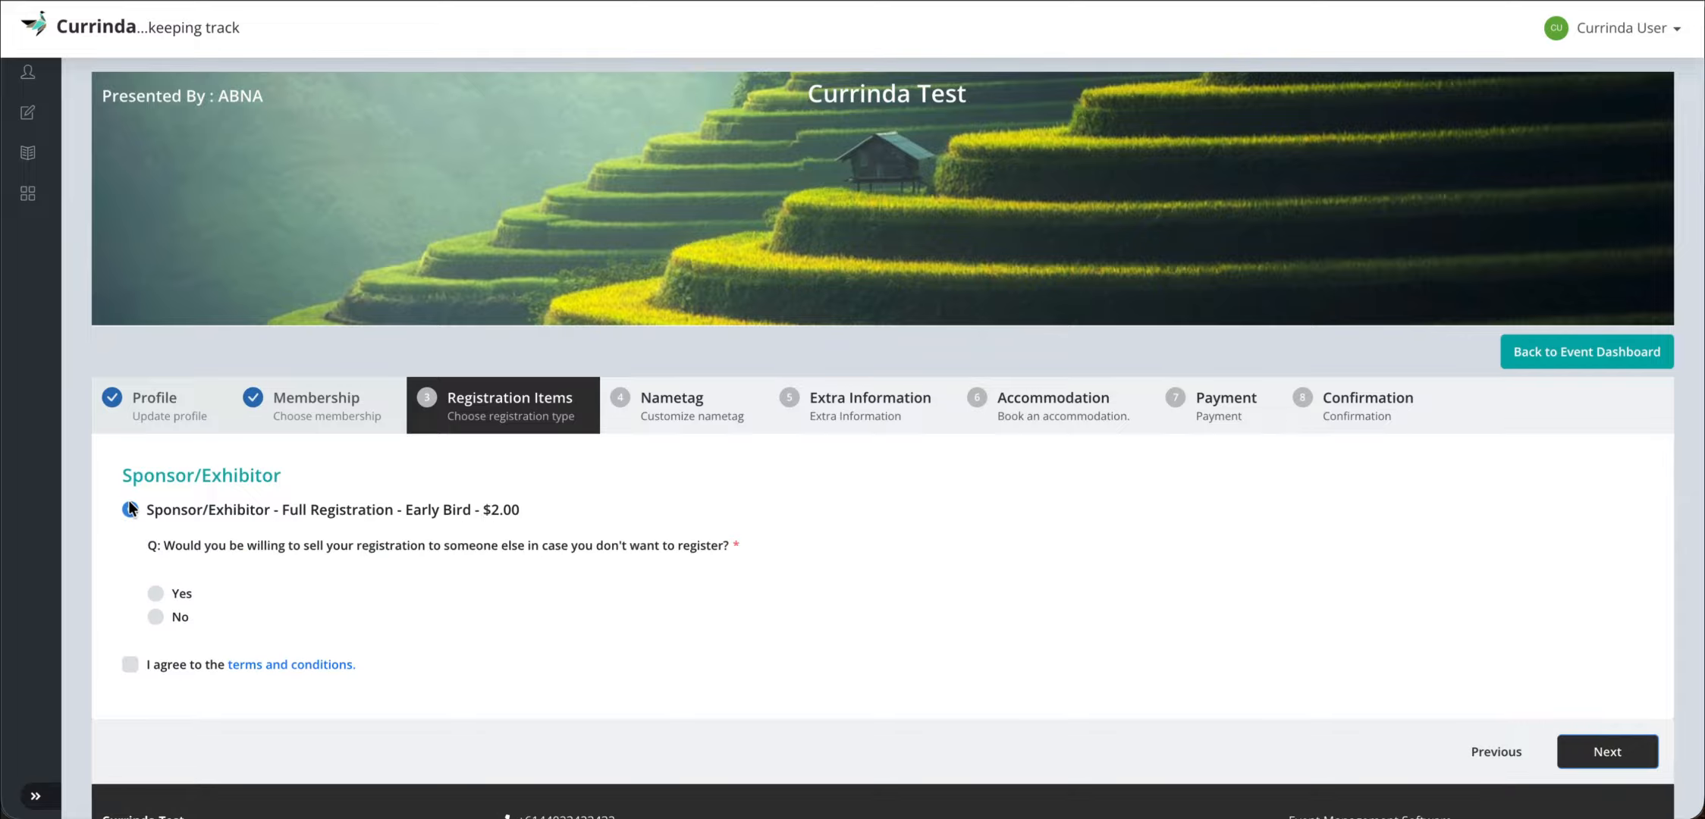
scroll(293, 549, "down", 1)
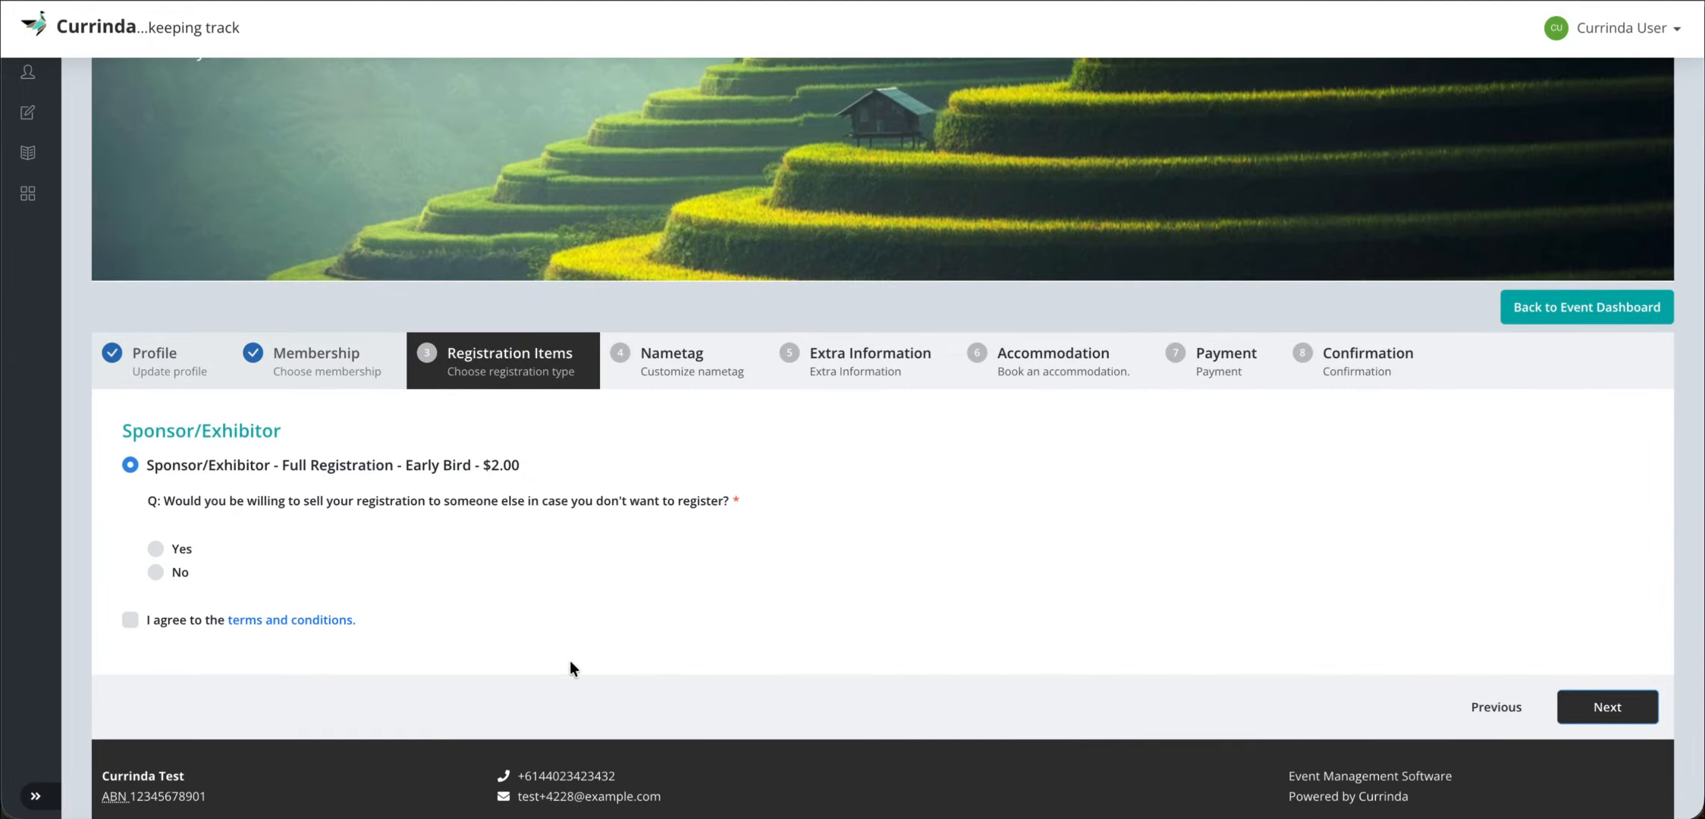
right_click(500, 811)
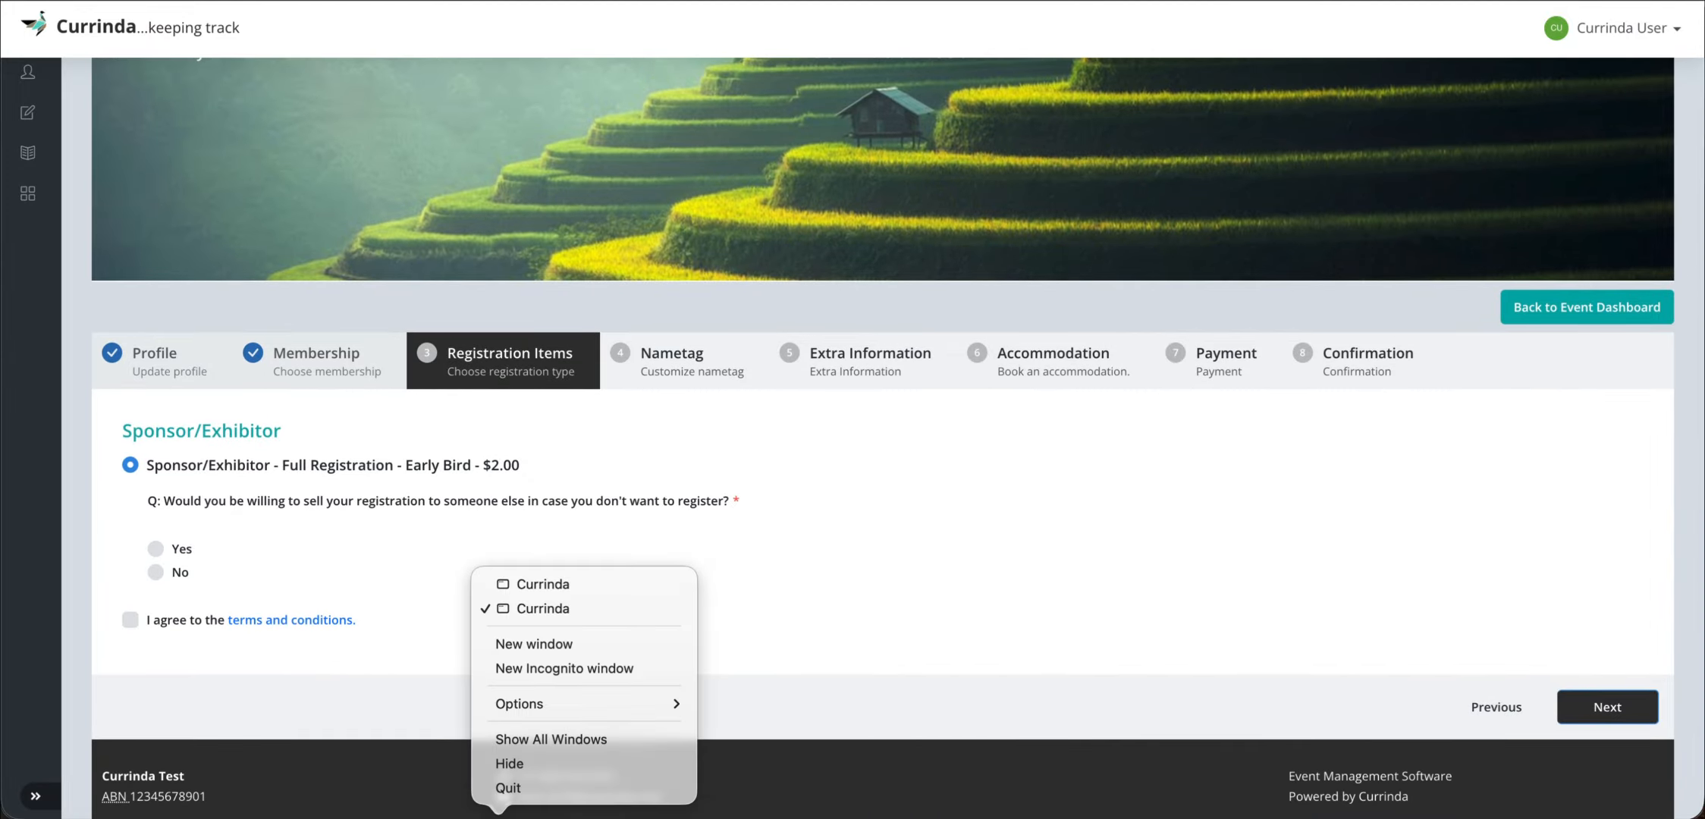
- In the admin window, open the event's Registration Setup Custom Questions list
left_click(542, 584)
mouse_move(641, 199)
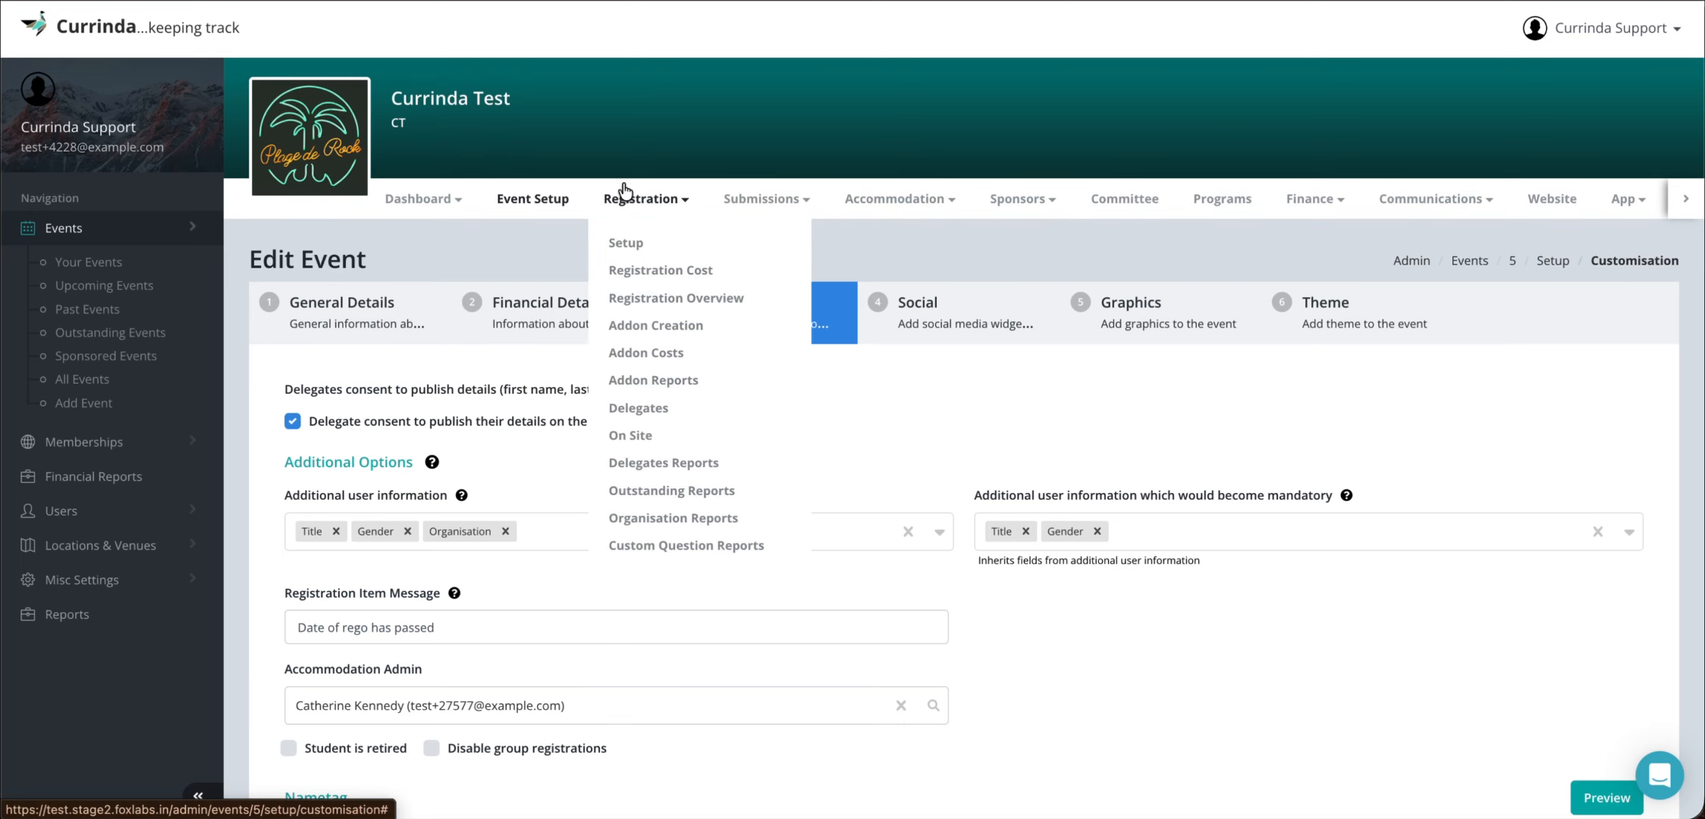
left_click(625, 243)
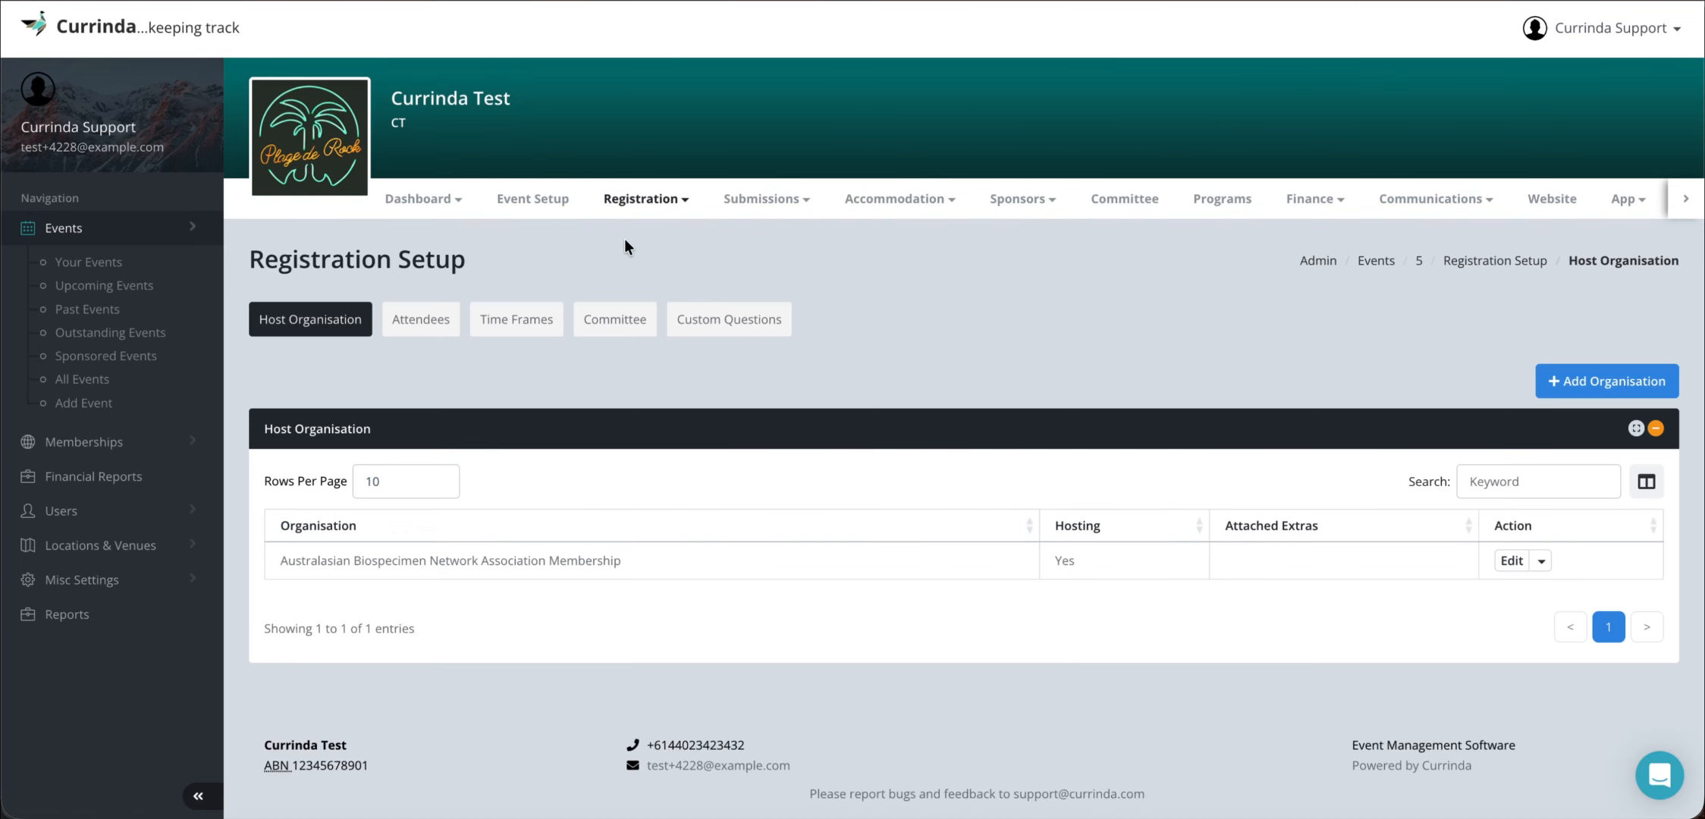
left_click(723, 320)
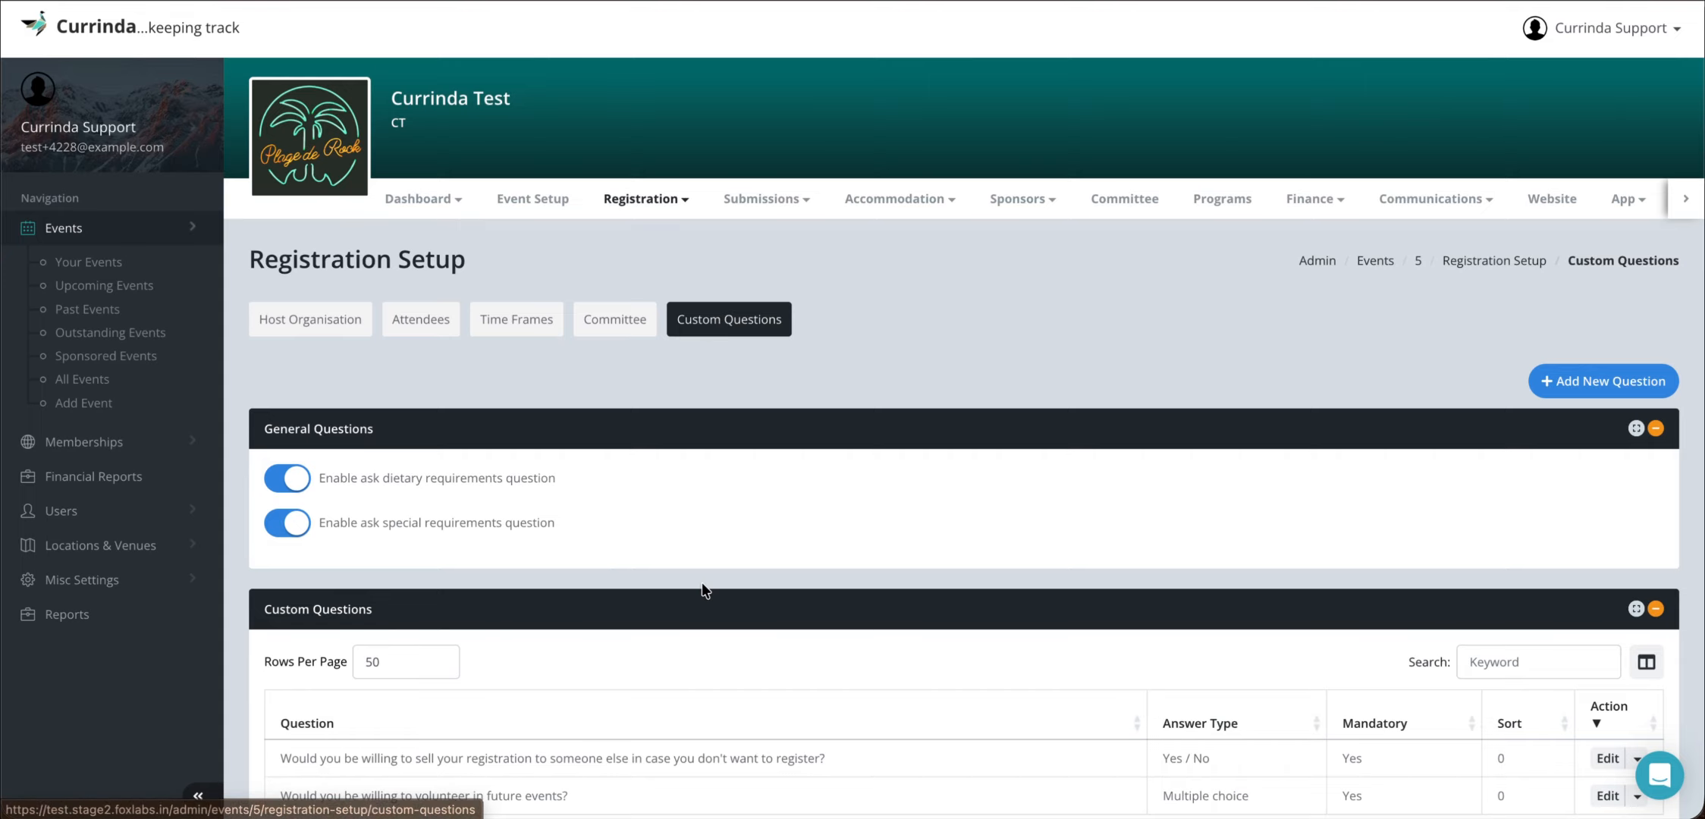
scroll(704, 584, "down", 3)
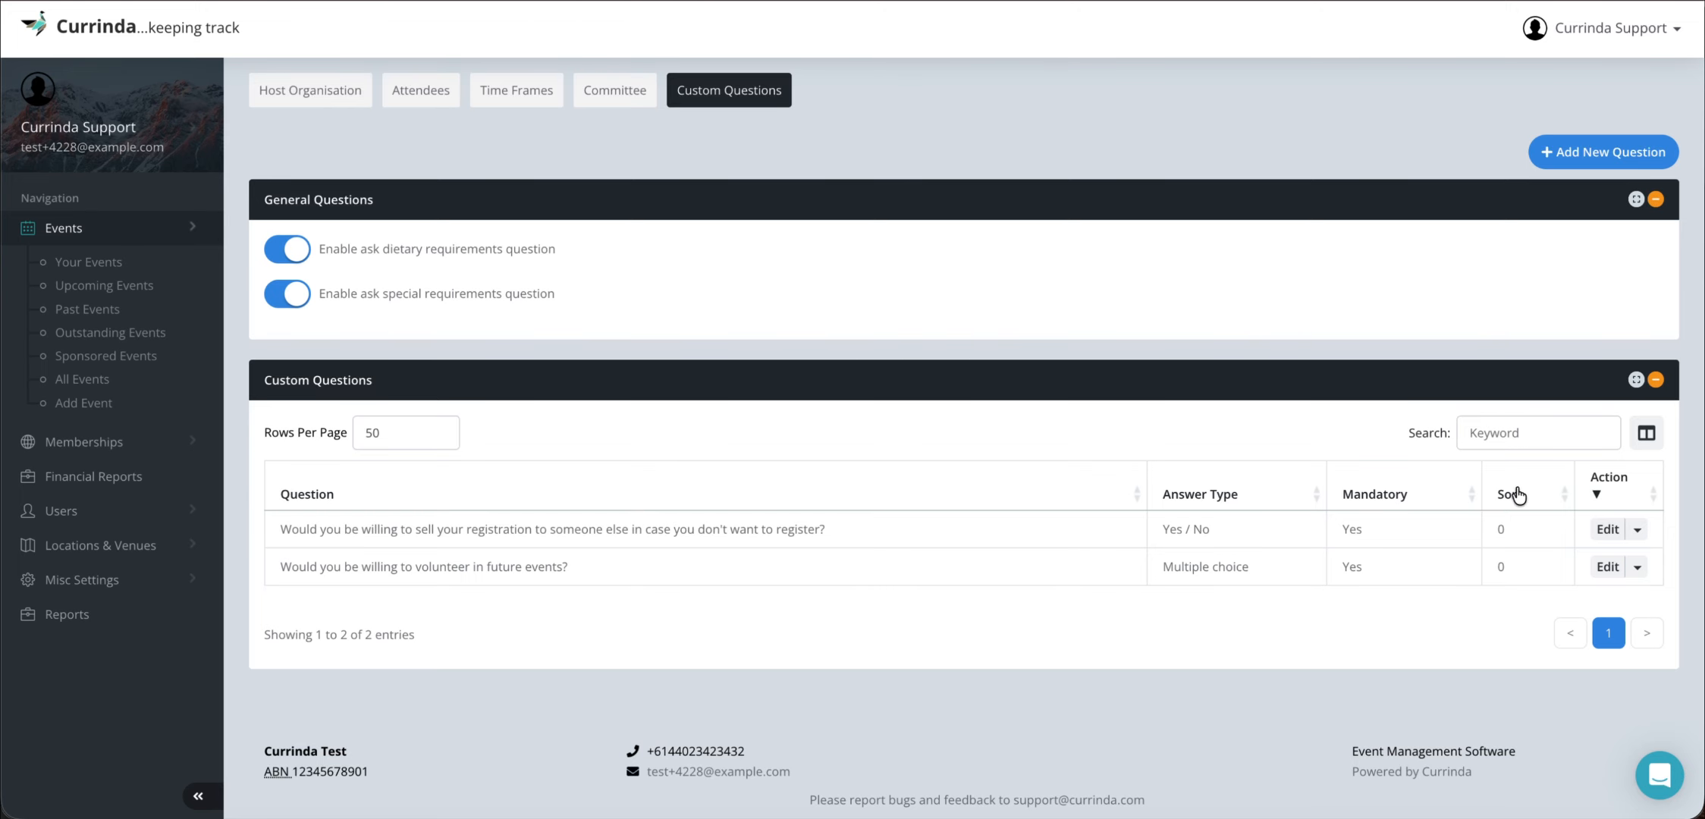
- Review the resell question's linked delegate types and organisations, then cancel without changes
left_click(1606, 529)
scroll(1066, 463, "down", 5)
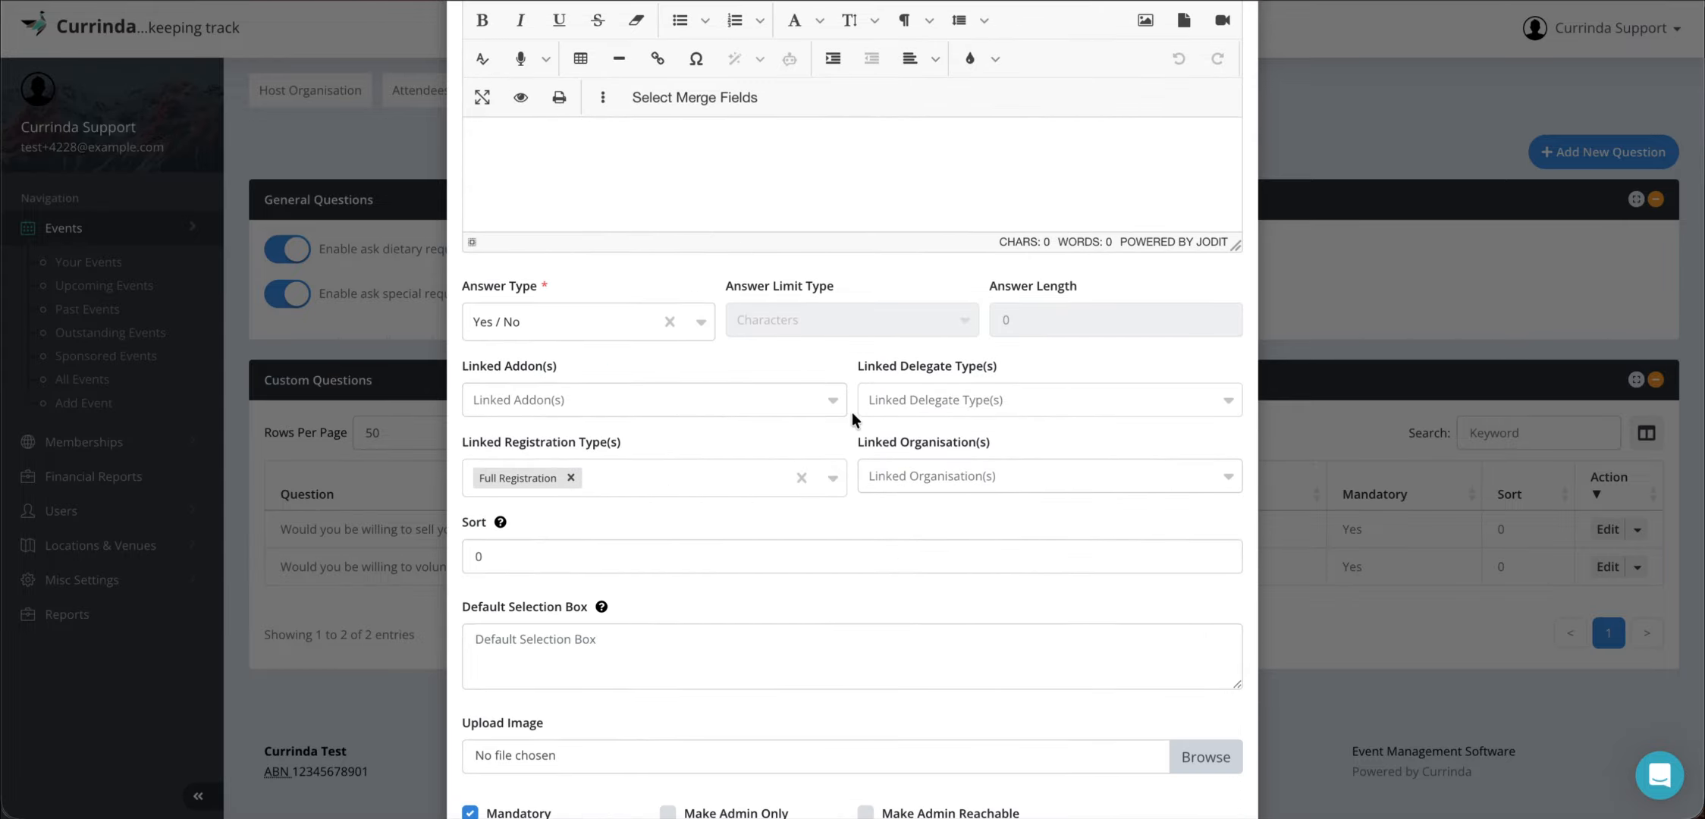
left_click(891, 403)
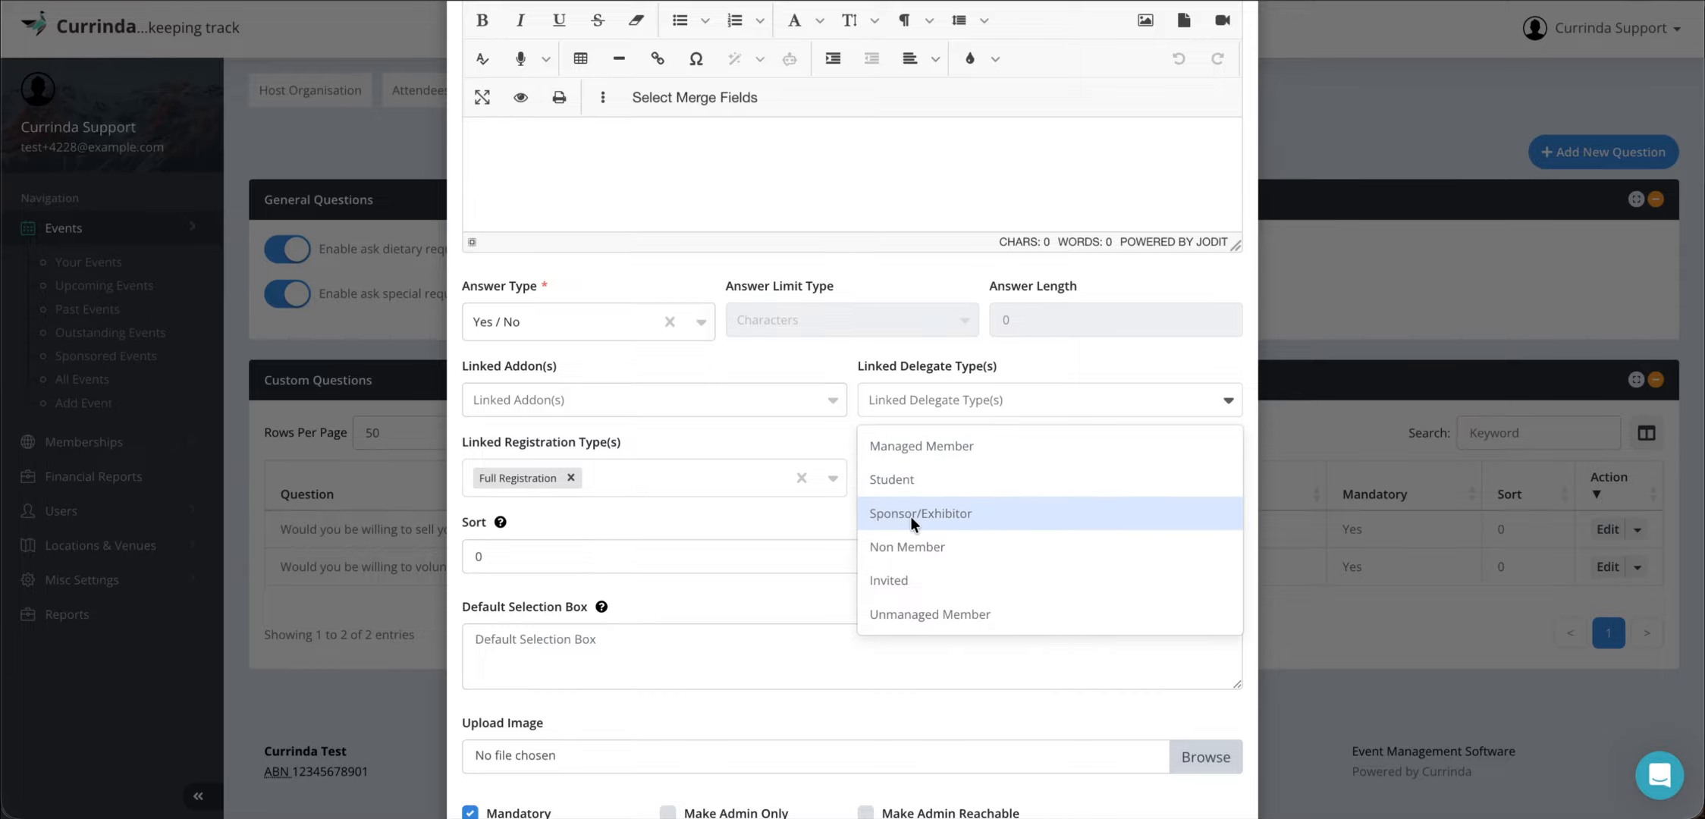
left_click(822, 523)
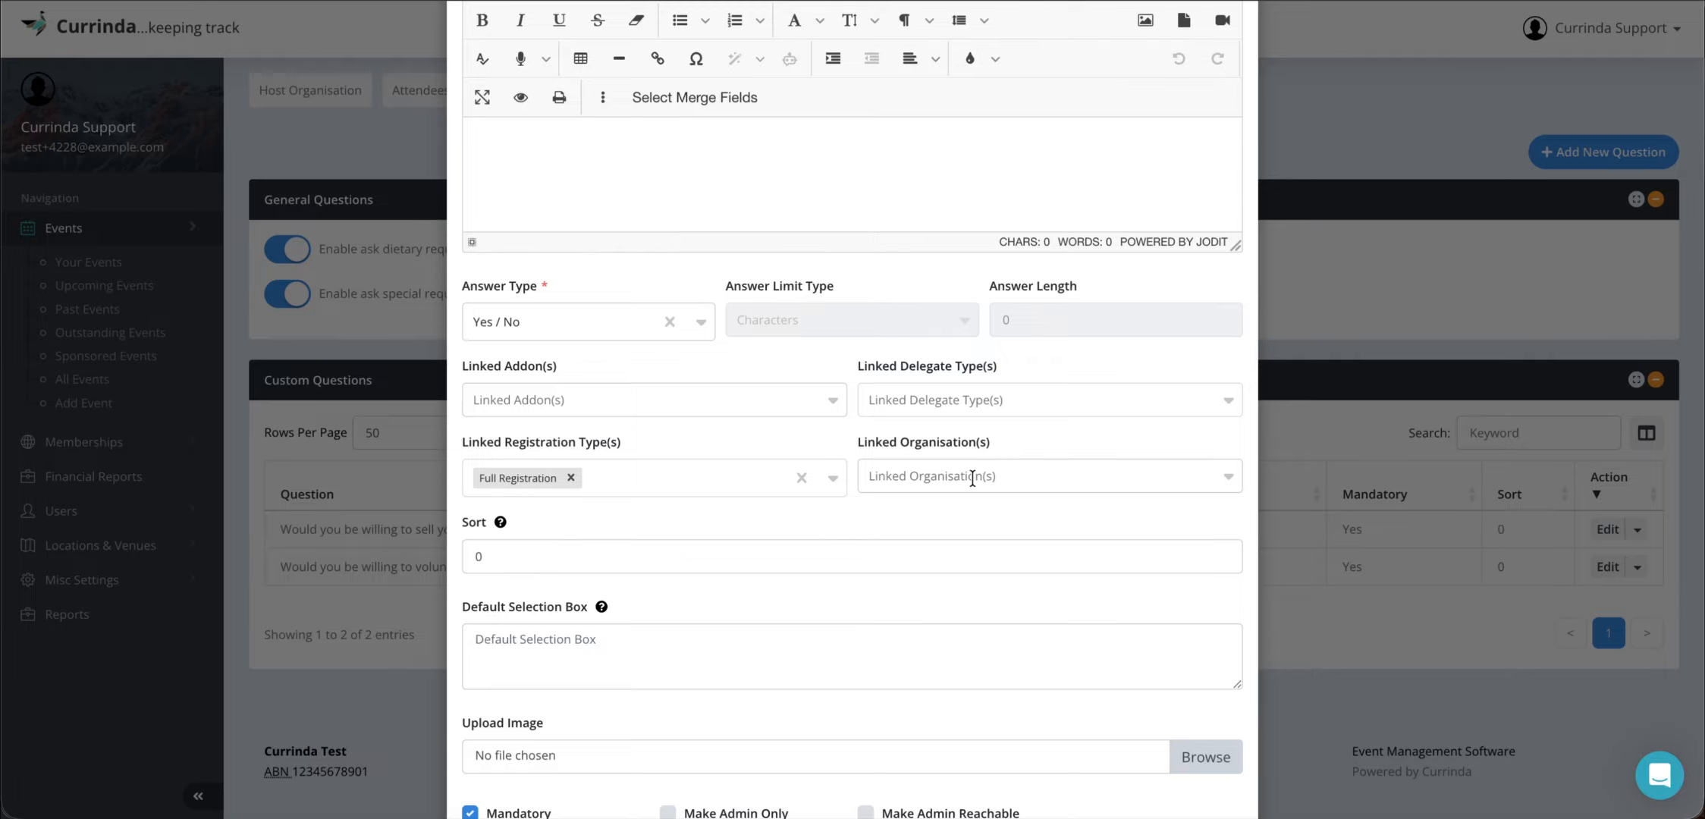
left_click(971, 476)
left_click(810, 516)
scroll(810, 517, "up", 5)
scroll(709, 543, "down", 5)
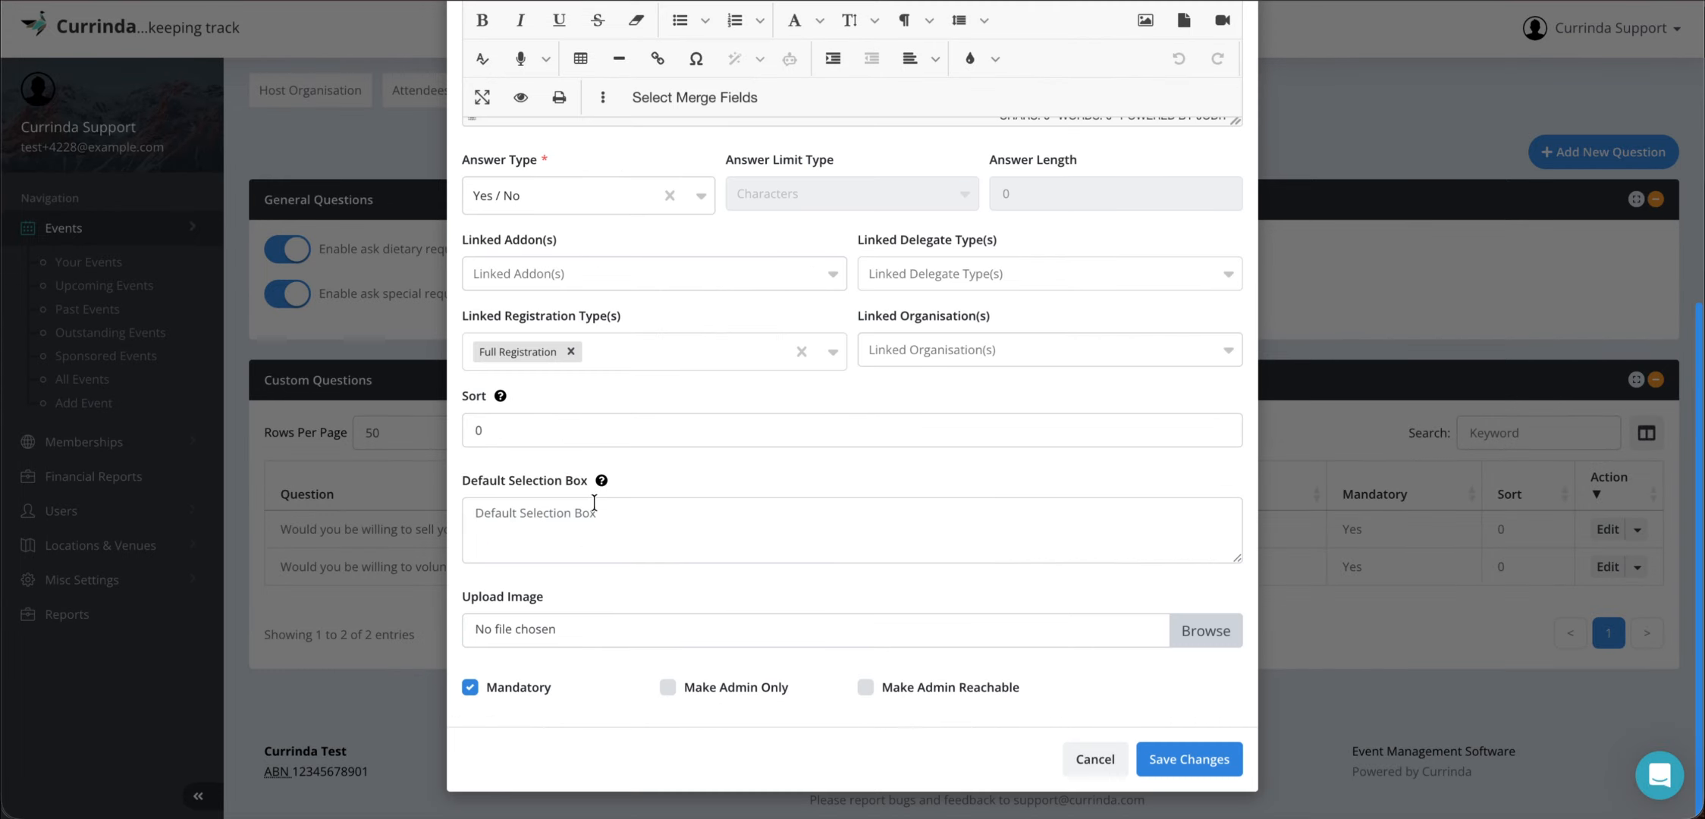
left_click(1073, 757)
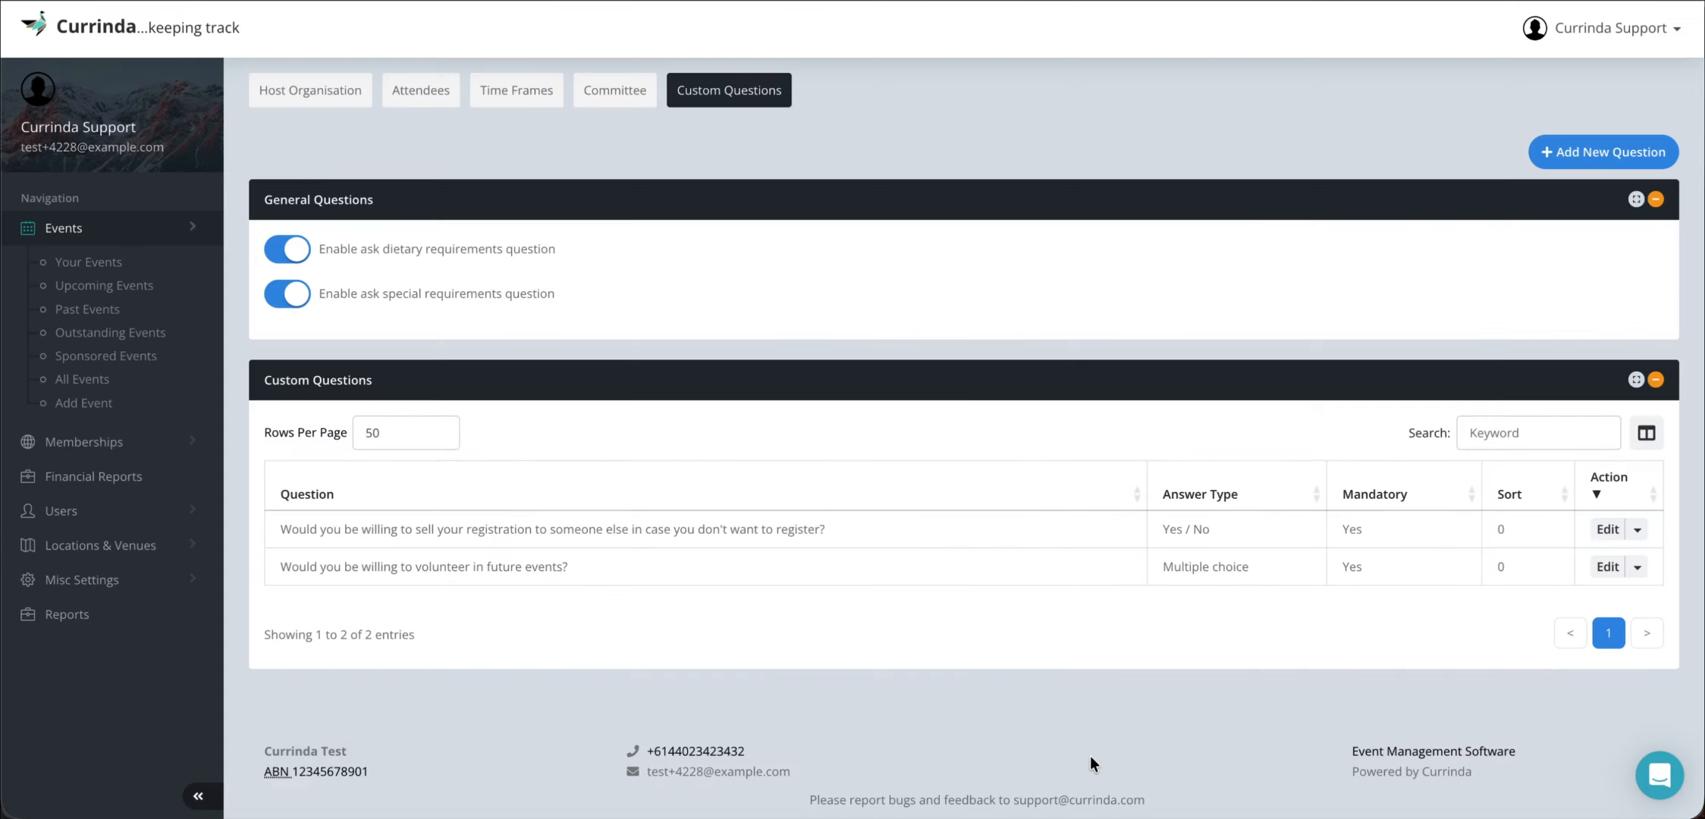
right_click(498, 814)
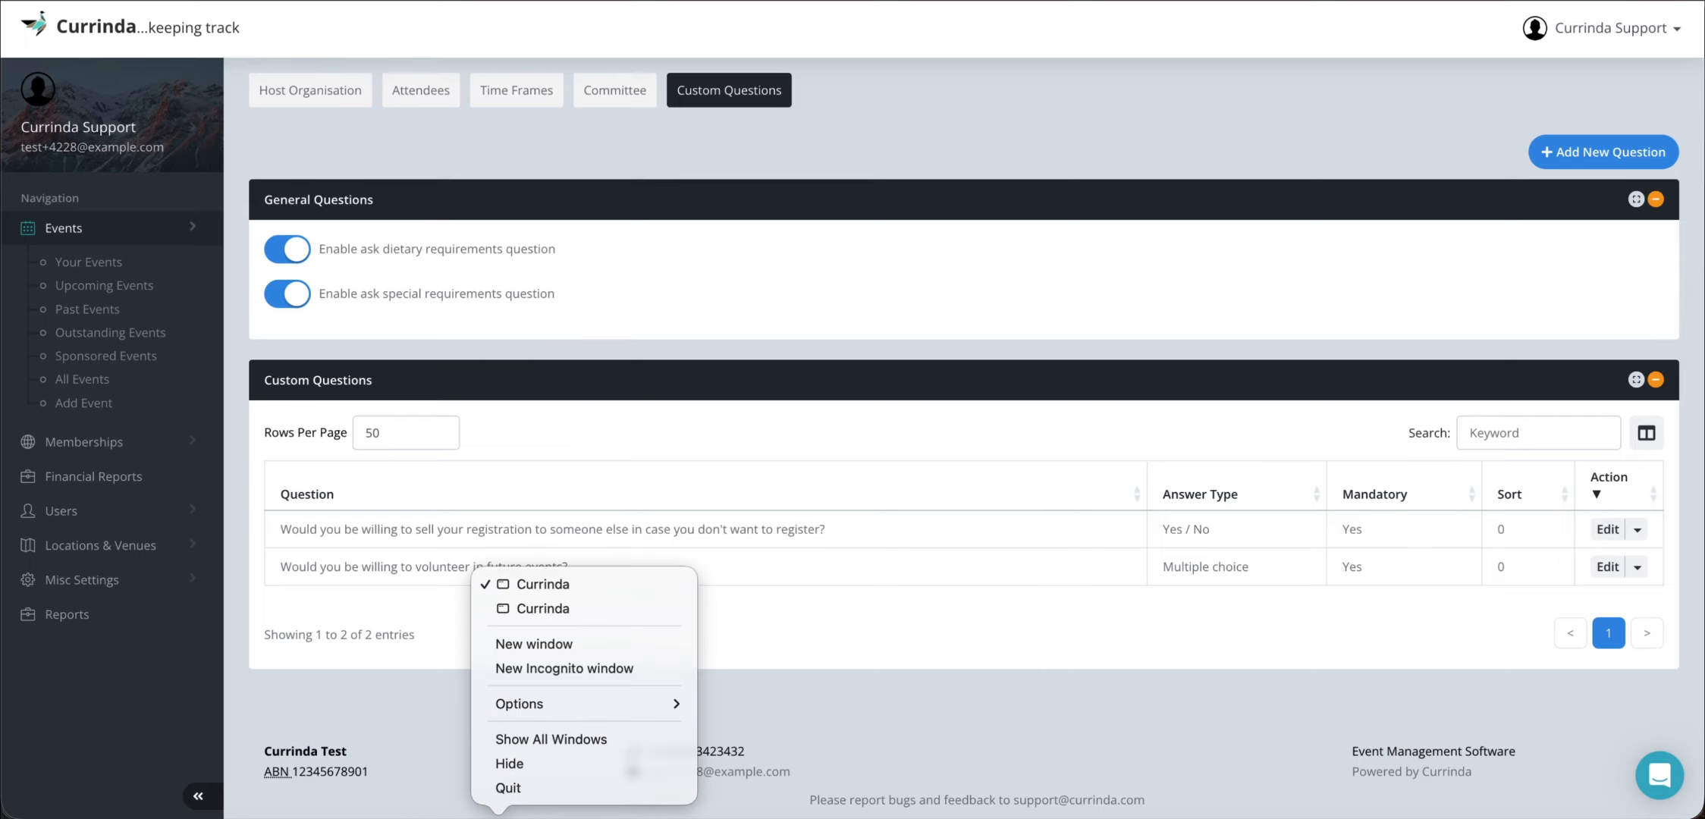
- In the registration window, save the Sponsor/Exhibitor item with resale answered No and terms accepted
left_click(549, 612)
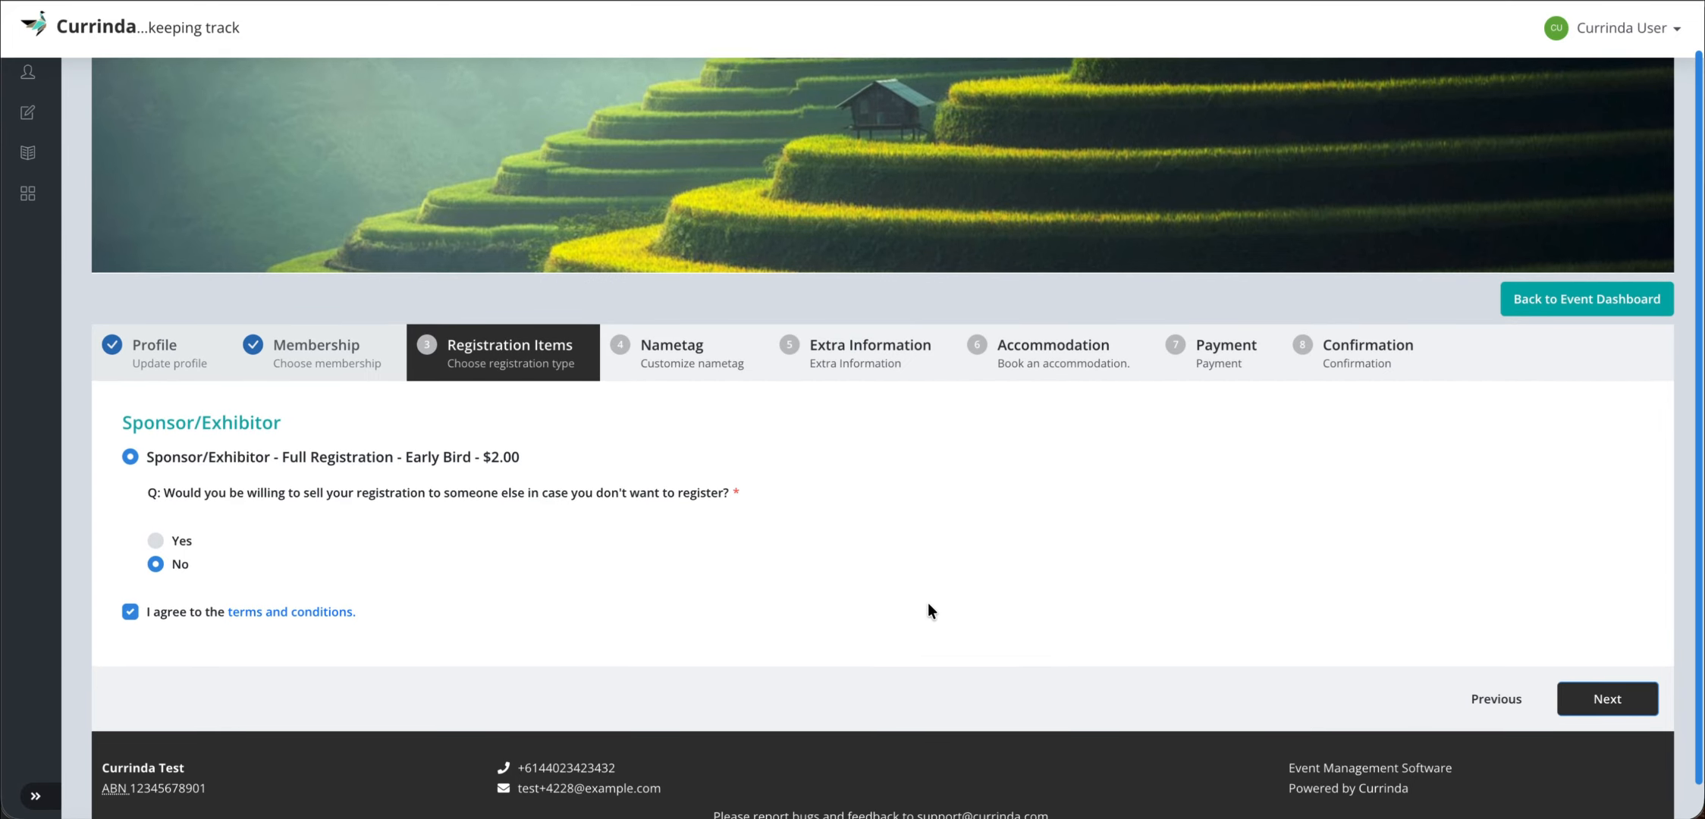
scroll(929, 603, "down", 1)
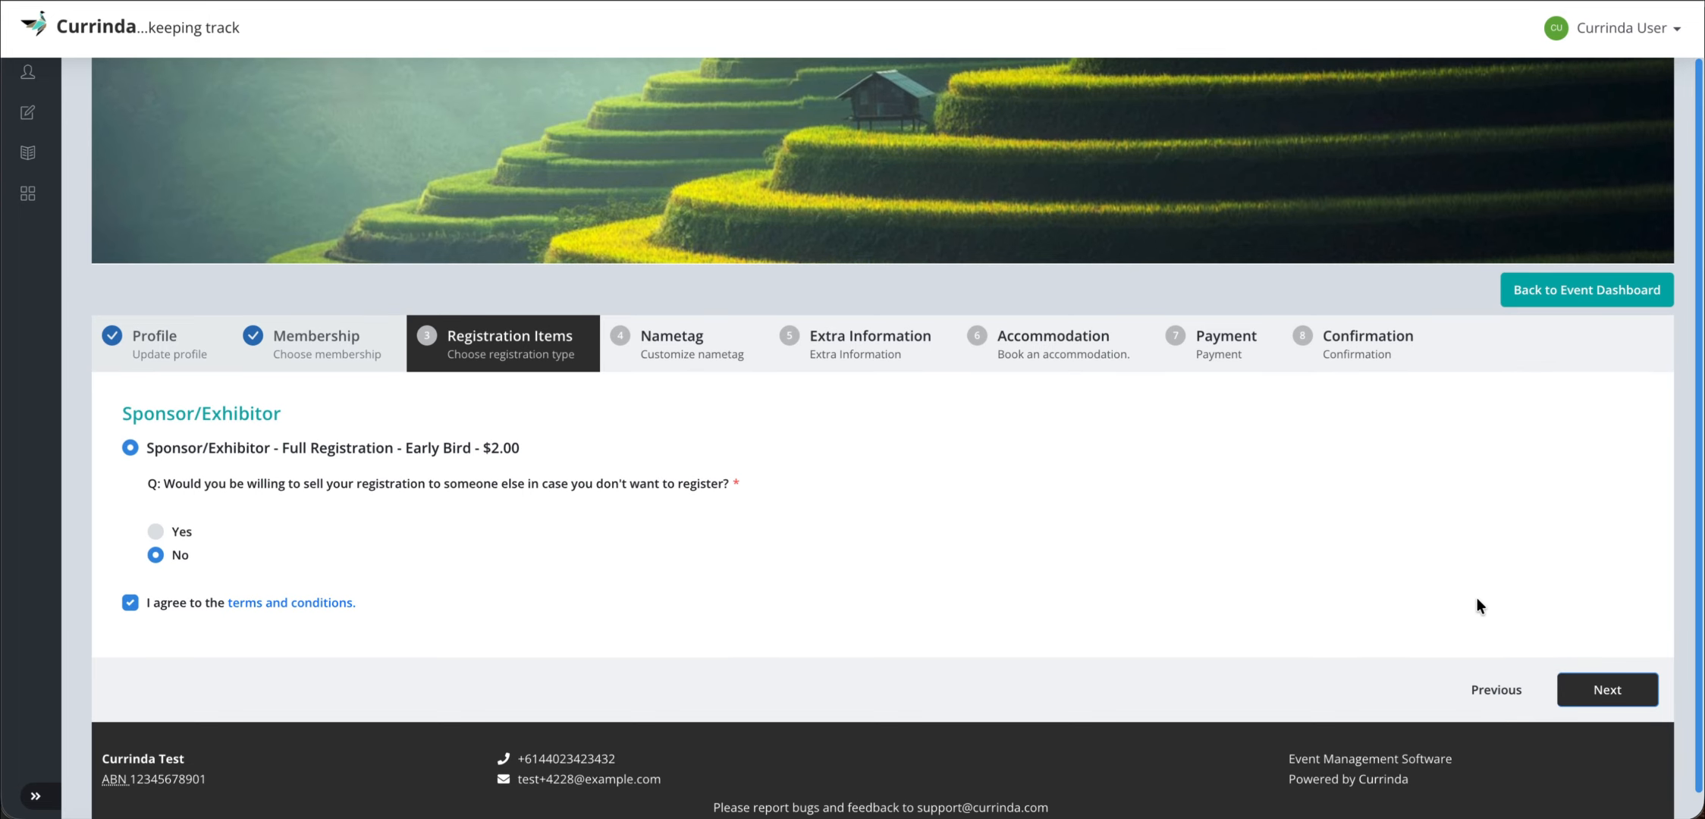
left_click(1606, 685)
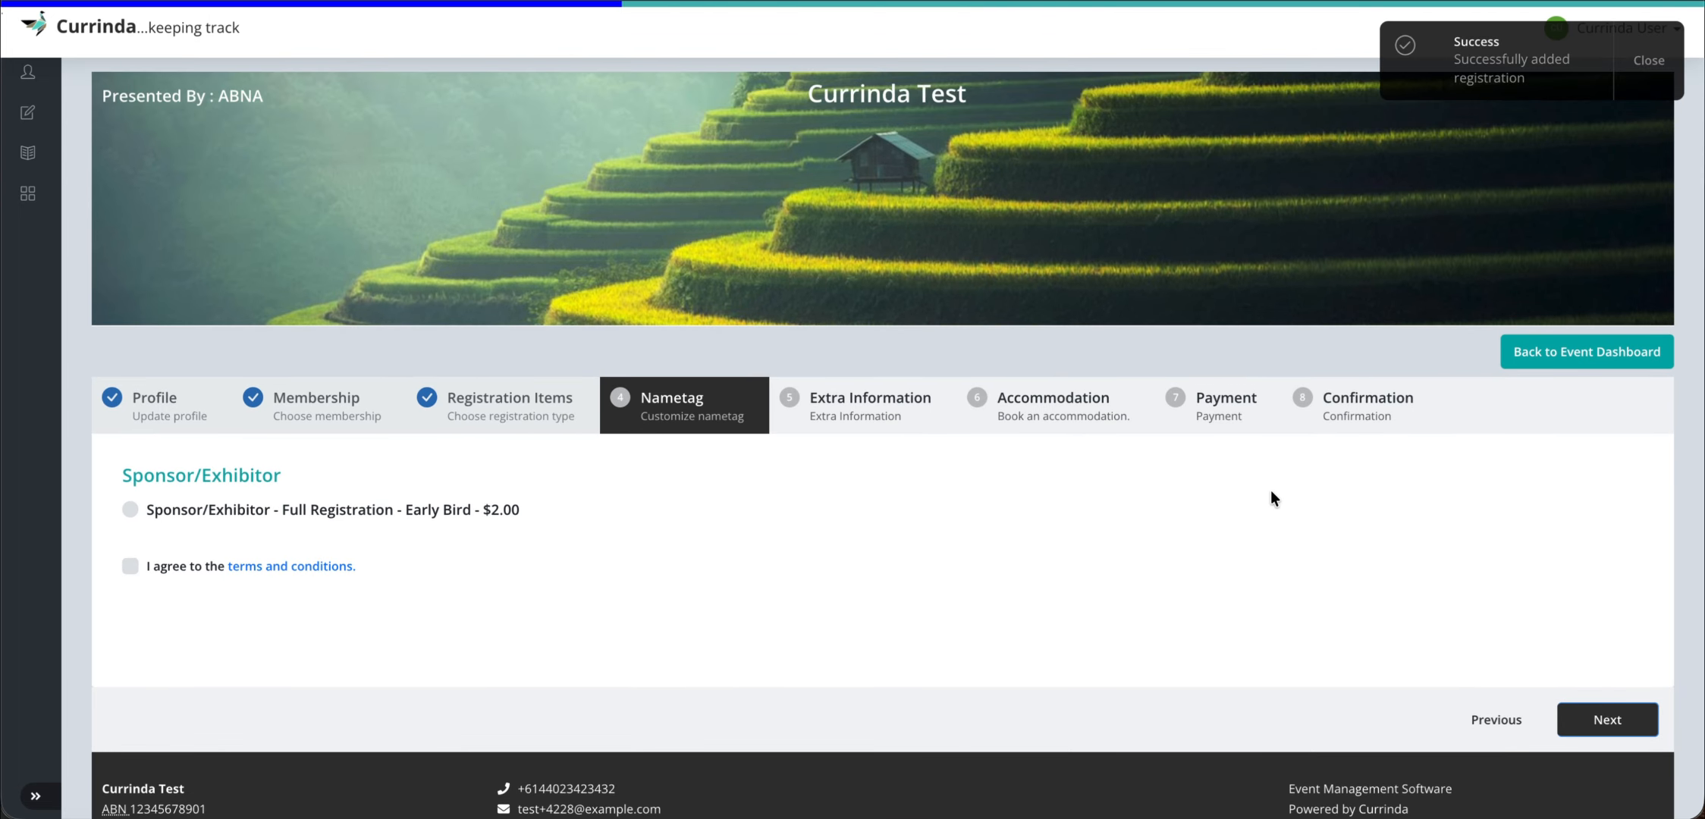
- Shorten the nametag by deleting the surname, then advance to Extra Information
scroll(879, 576, "down", 1)
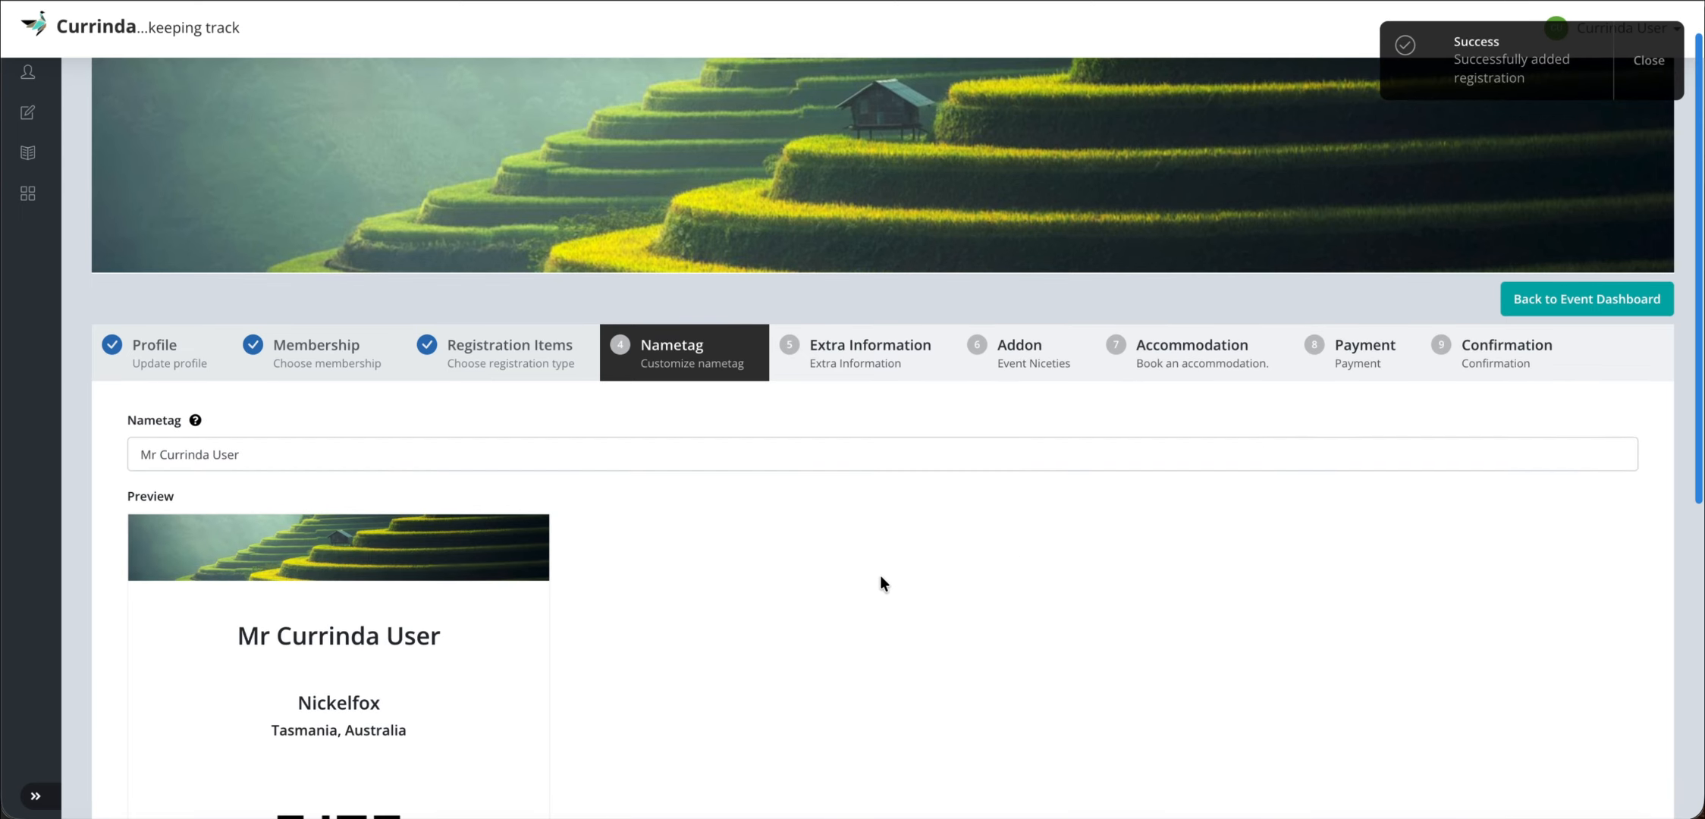
left_click(308, 448)
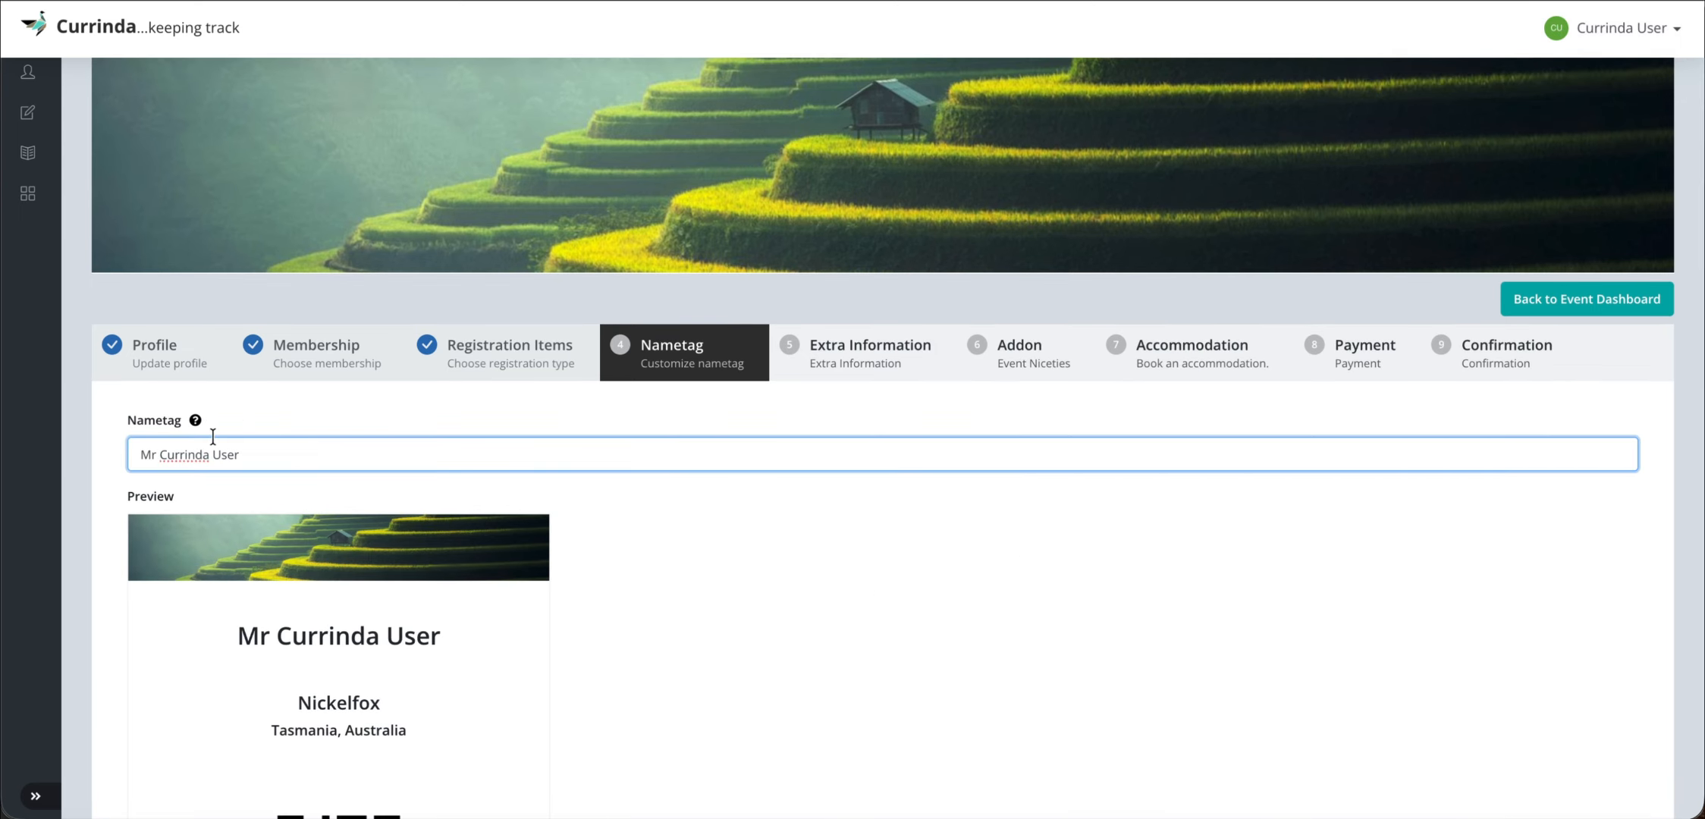
scroll(465, 573, "down", 1)
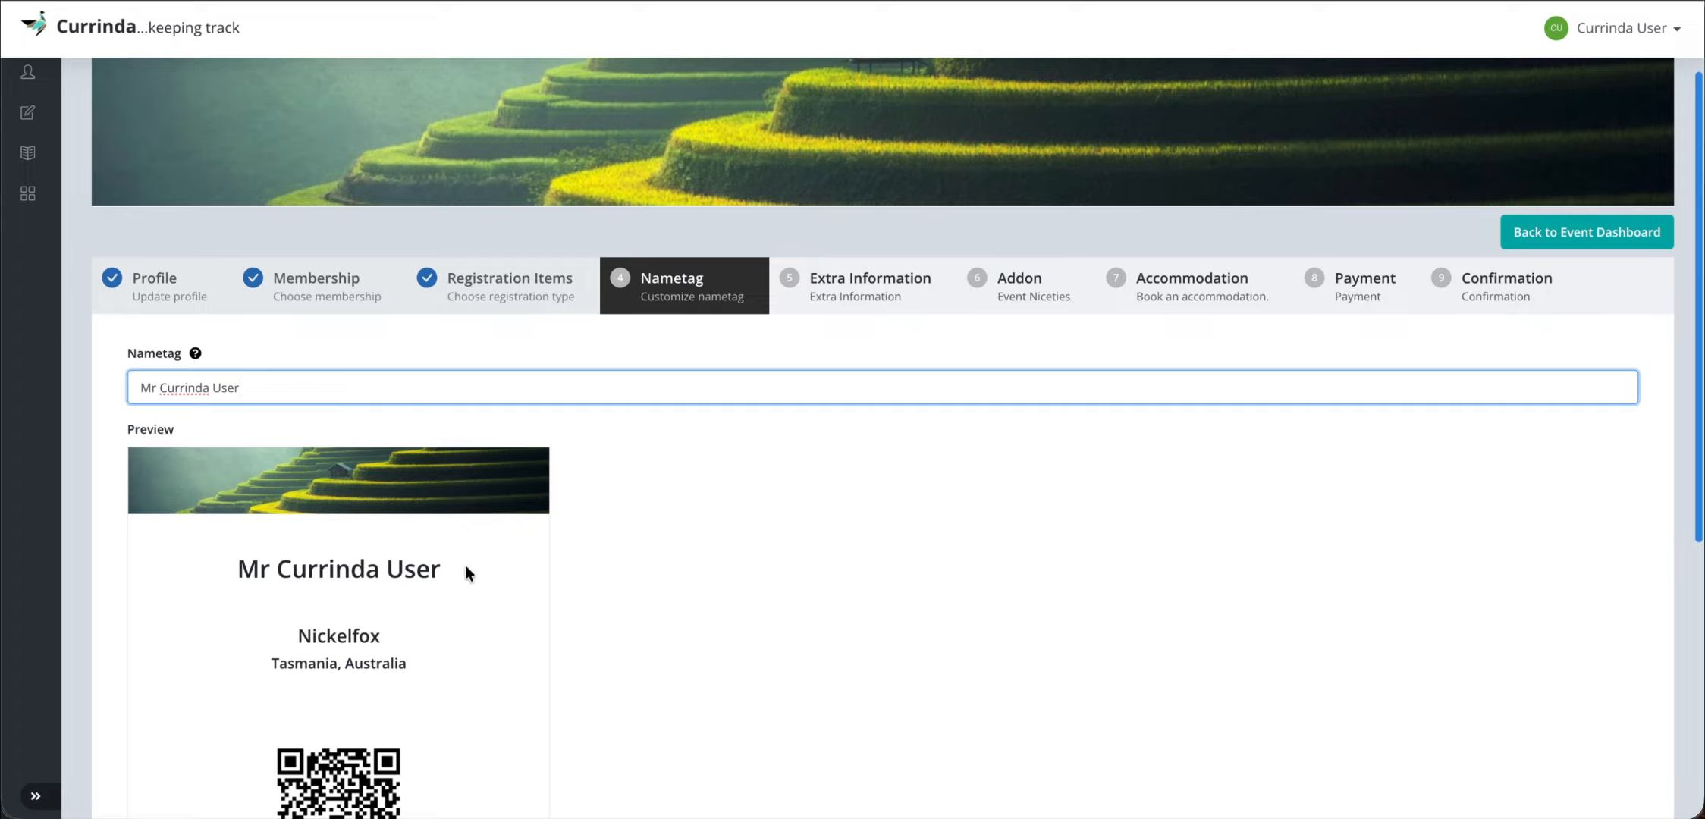
key("BackSpace")
key("BackSpace")
key("BackSpace")
key("BackSpace")
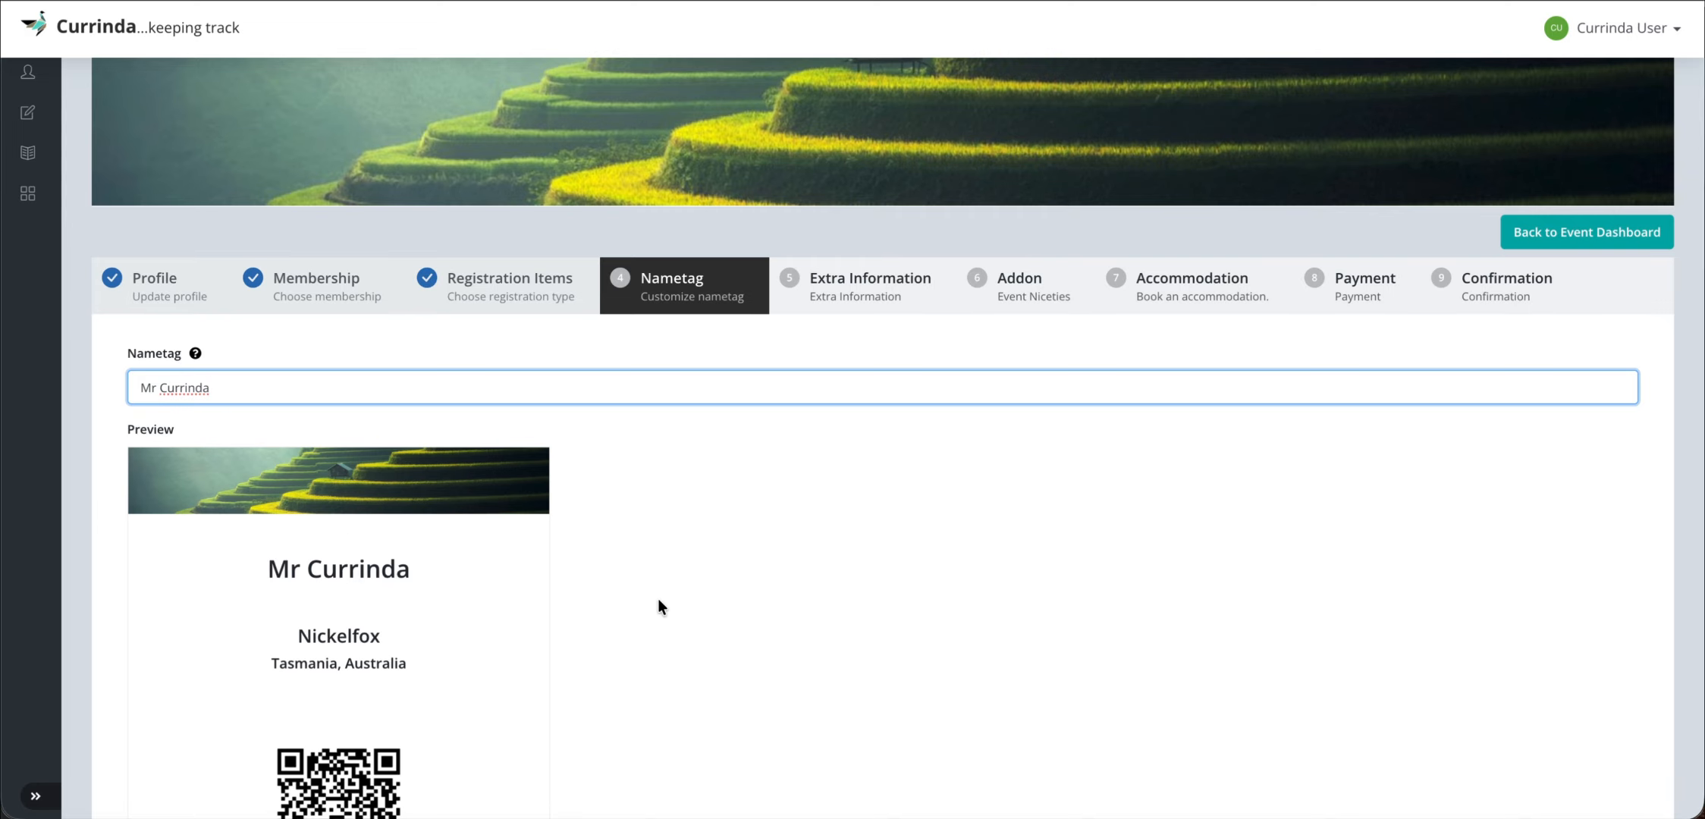
scroll(532, 622, "down", 2)
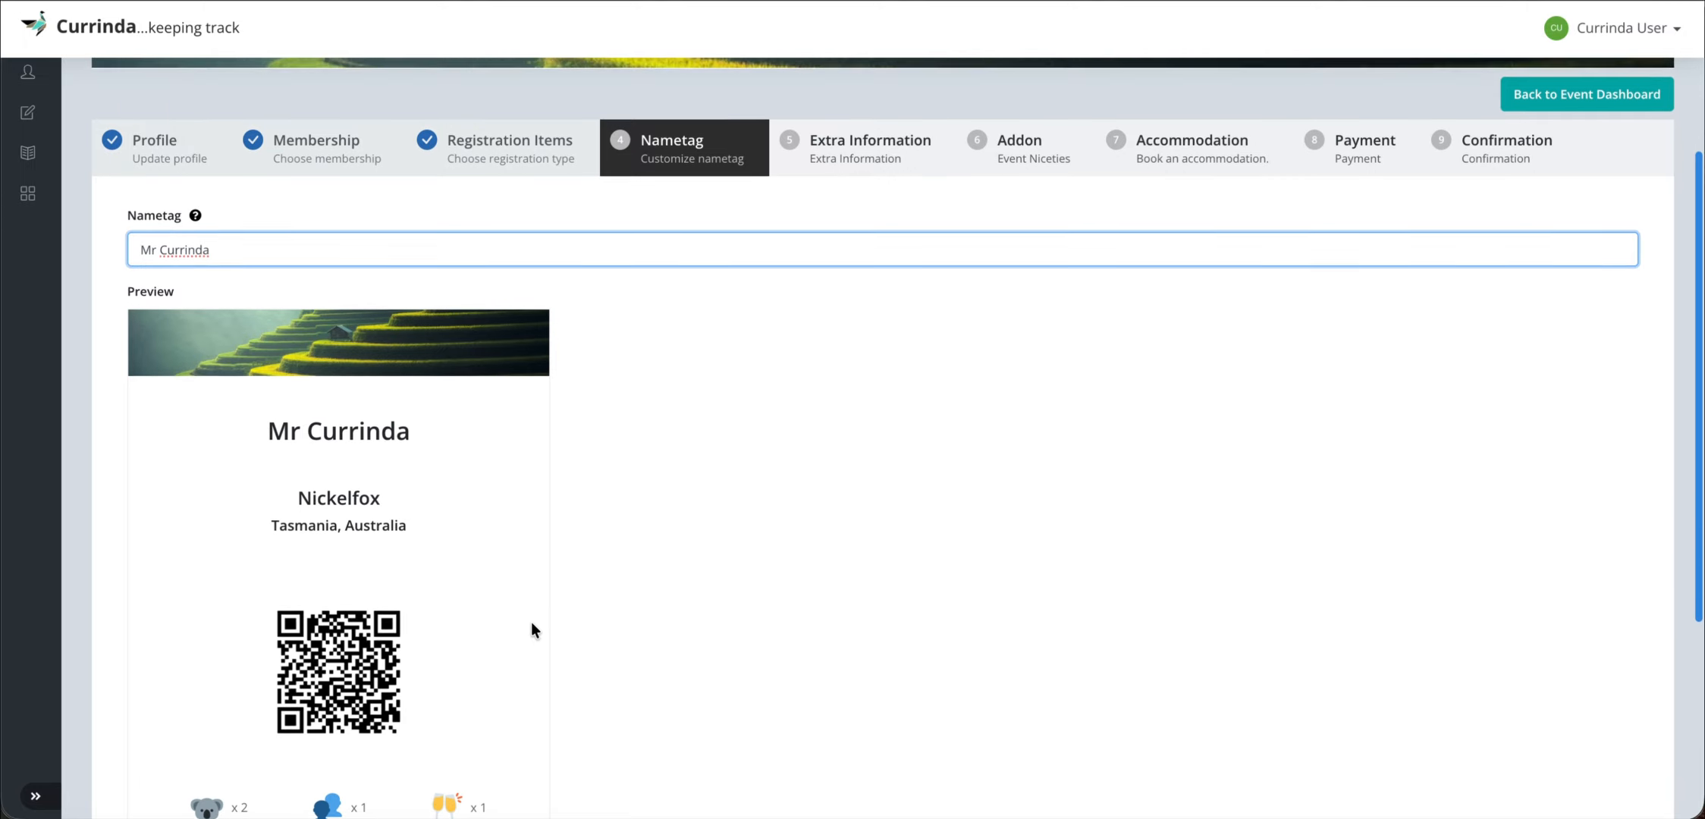
scroll(532, 622, "down", 1)
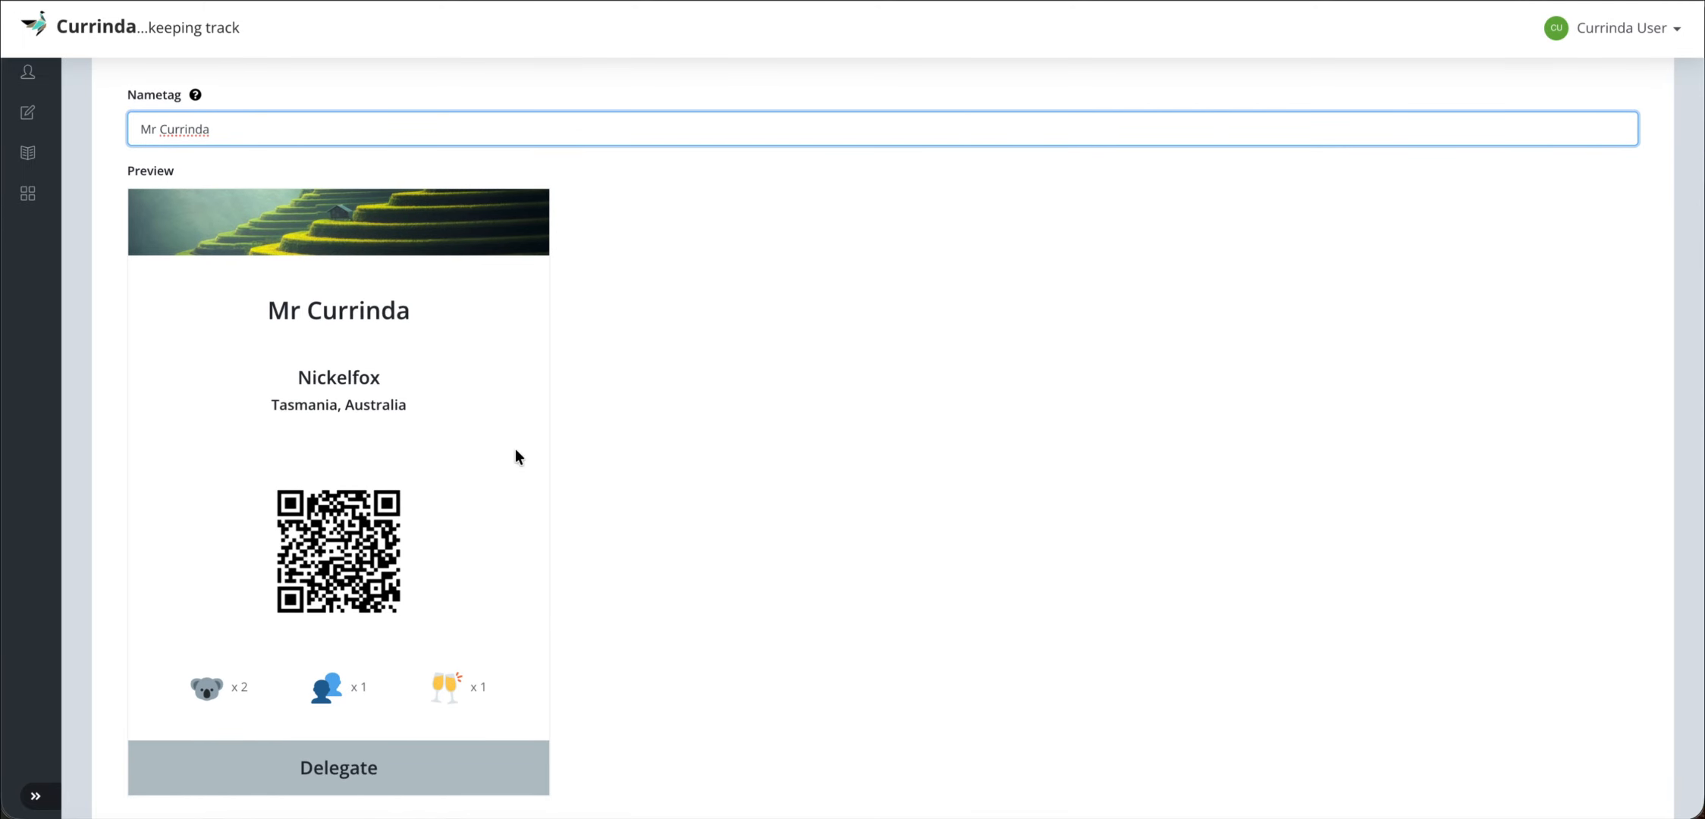
scroll(862, 478, "down", 1)
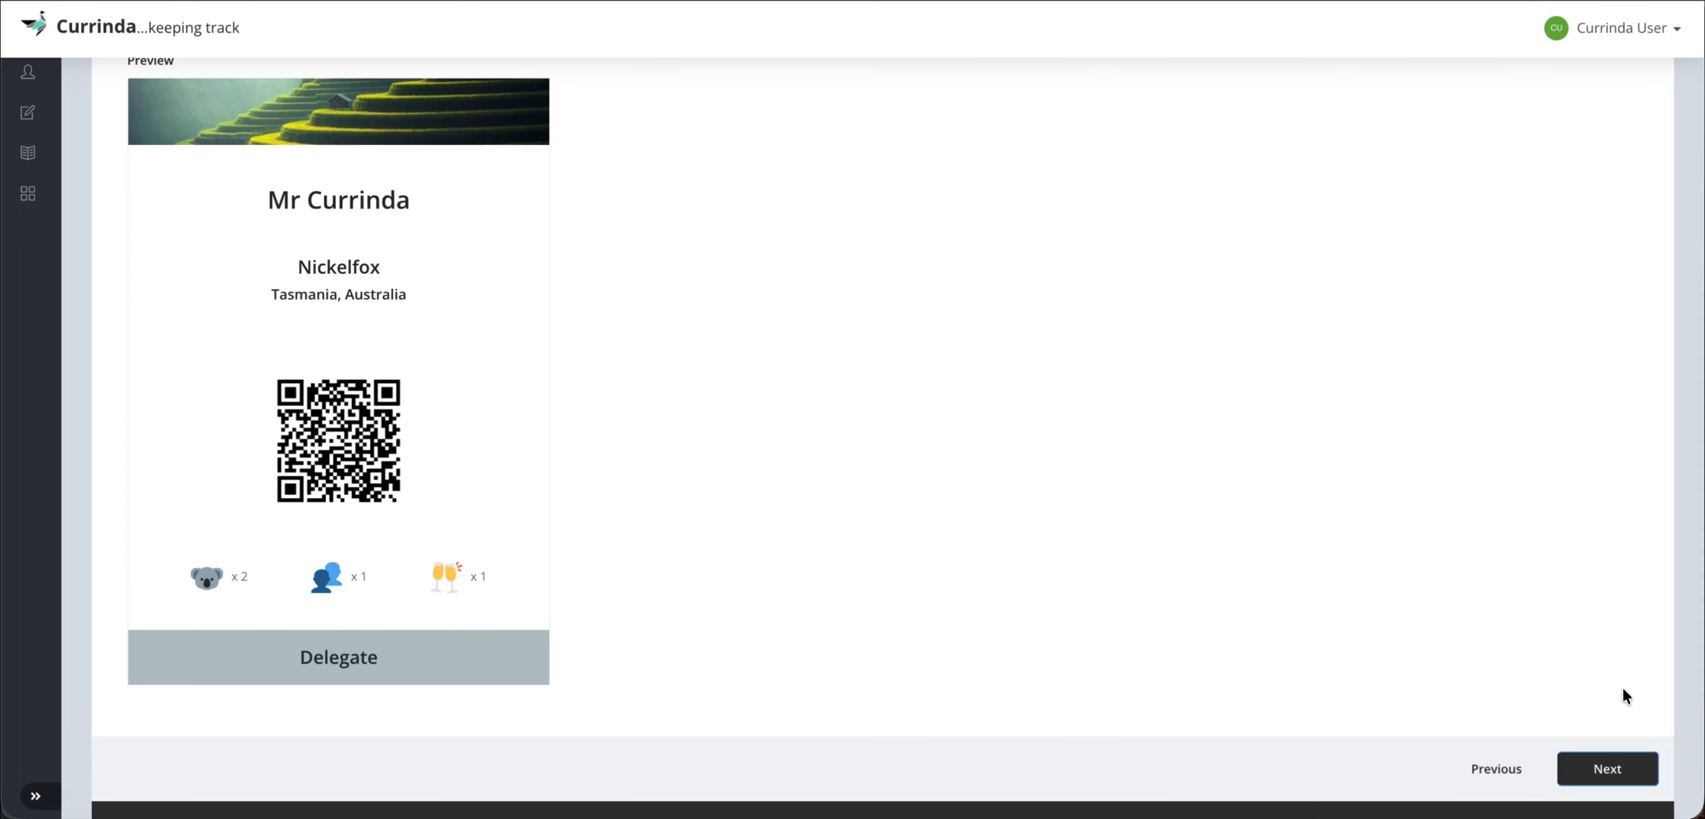
left_click(1614, 769)
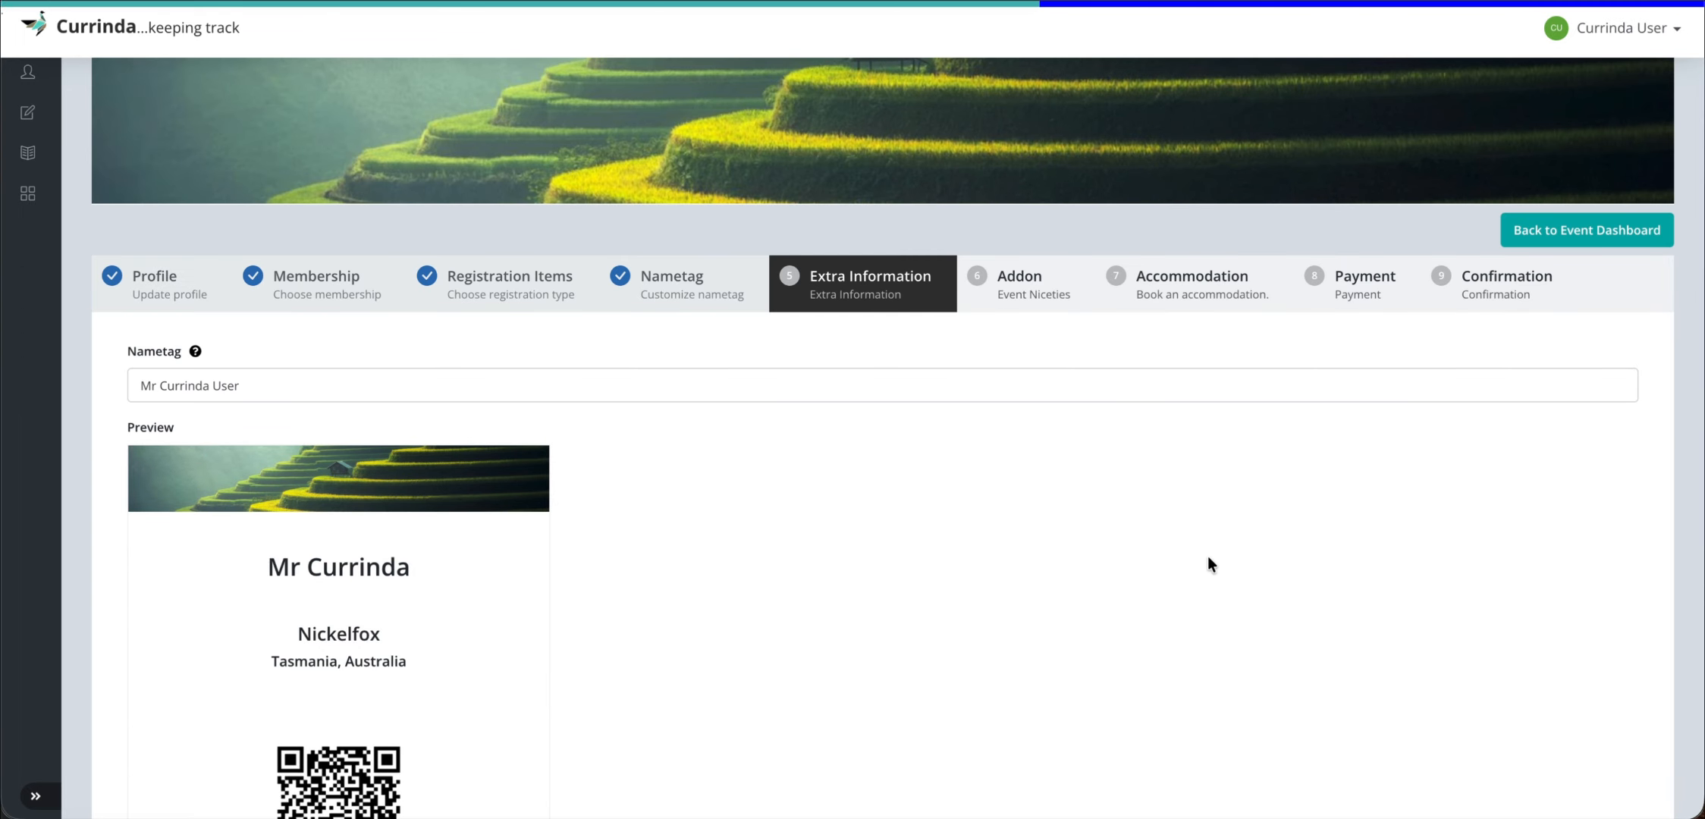
- Check the volunteer question's answer options, then bring the admin settings window forward
scroll(958, 544, "down", 2)
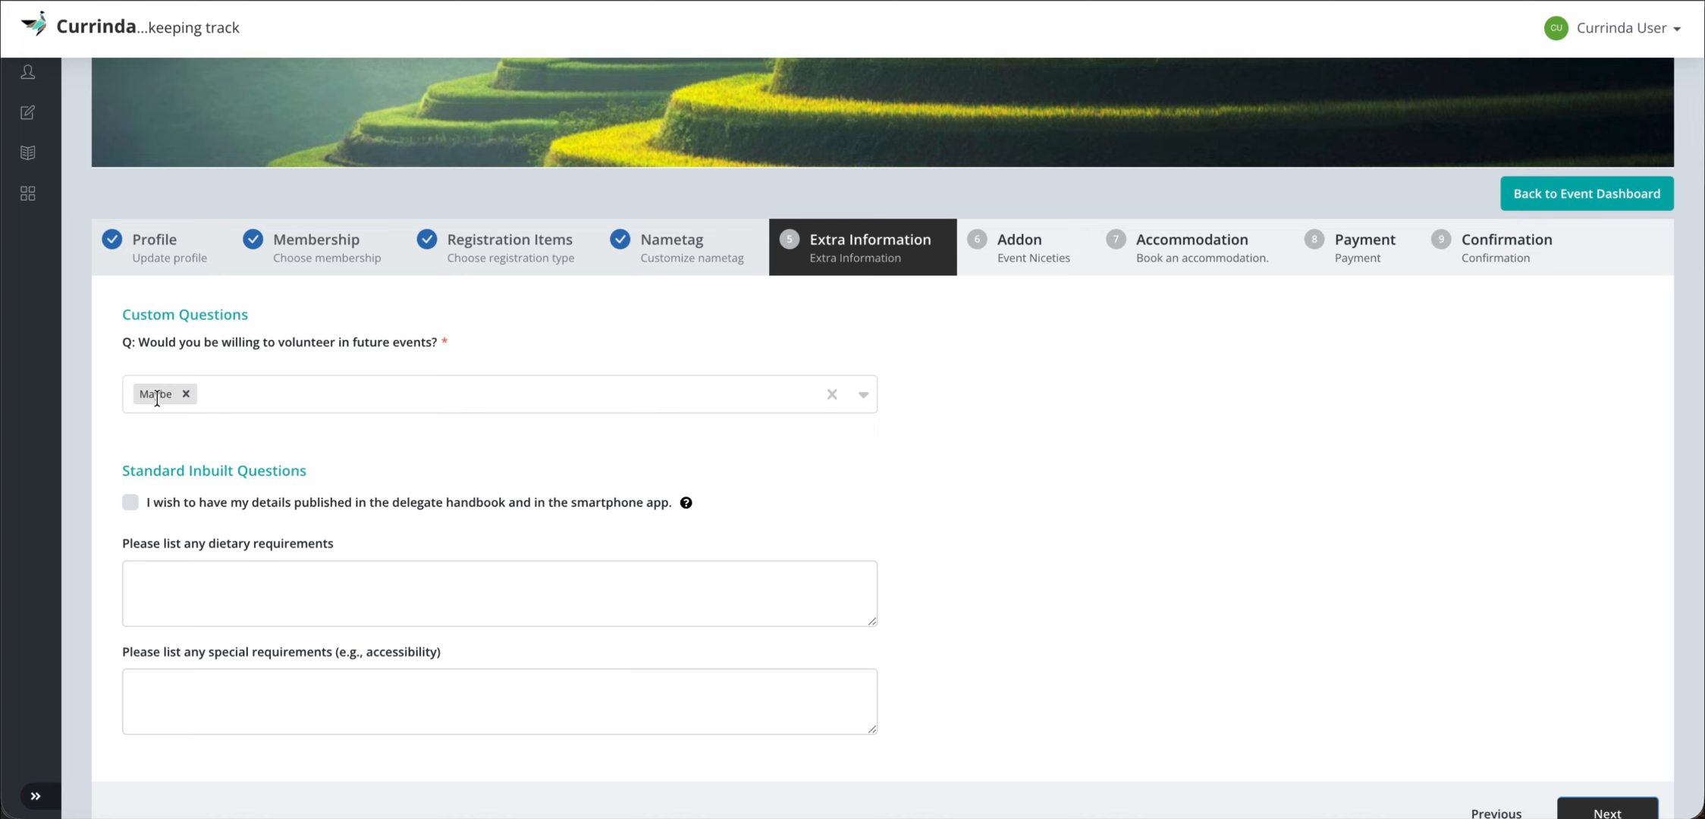
left_click(275, 395)
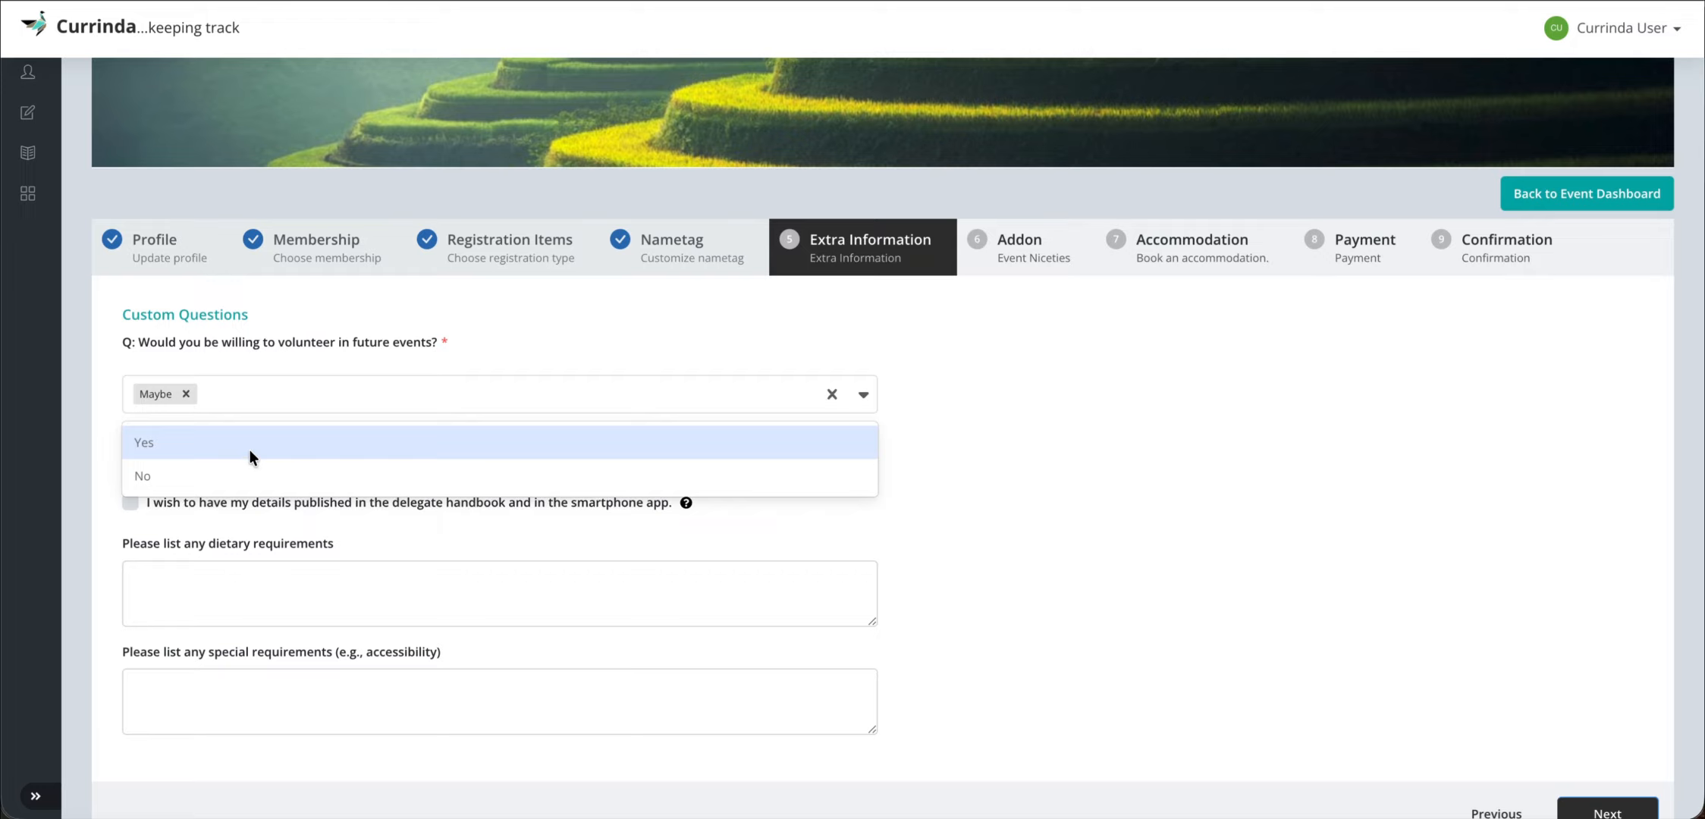
left_click(489, 345)
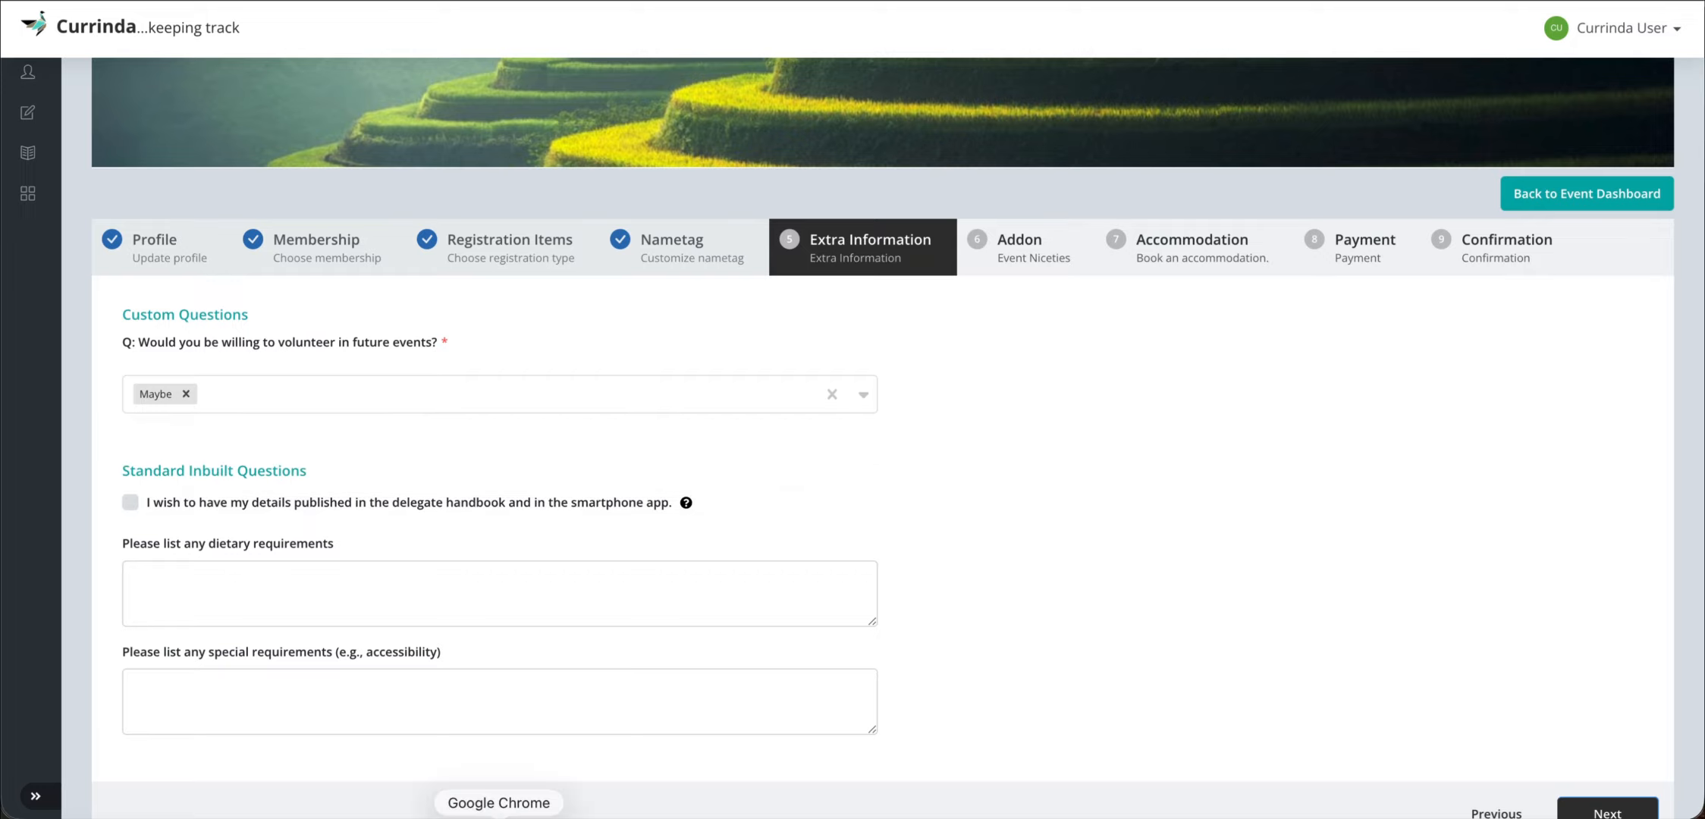
right_click(498, 816)
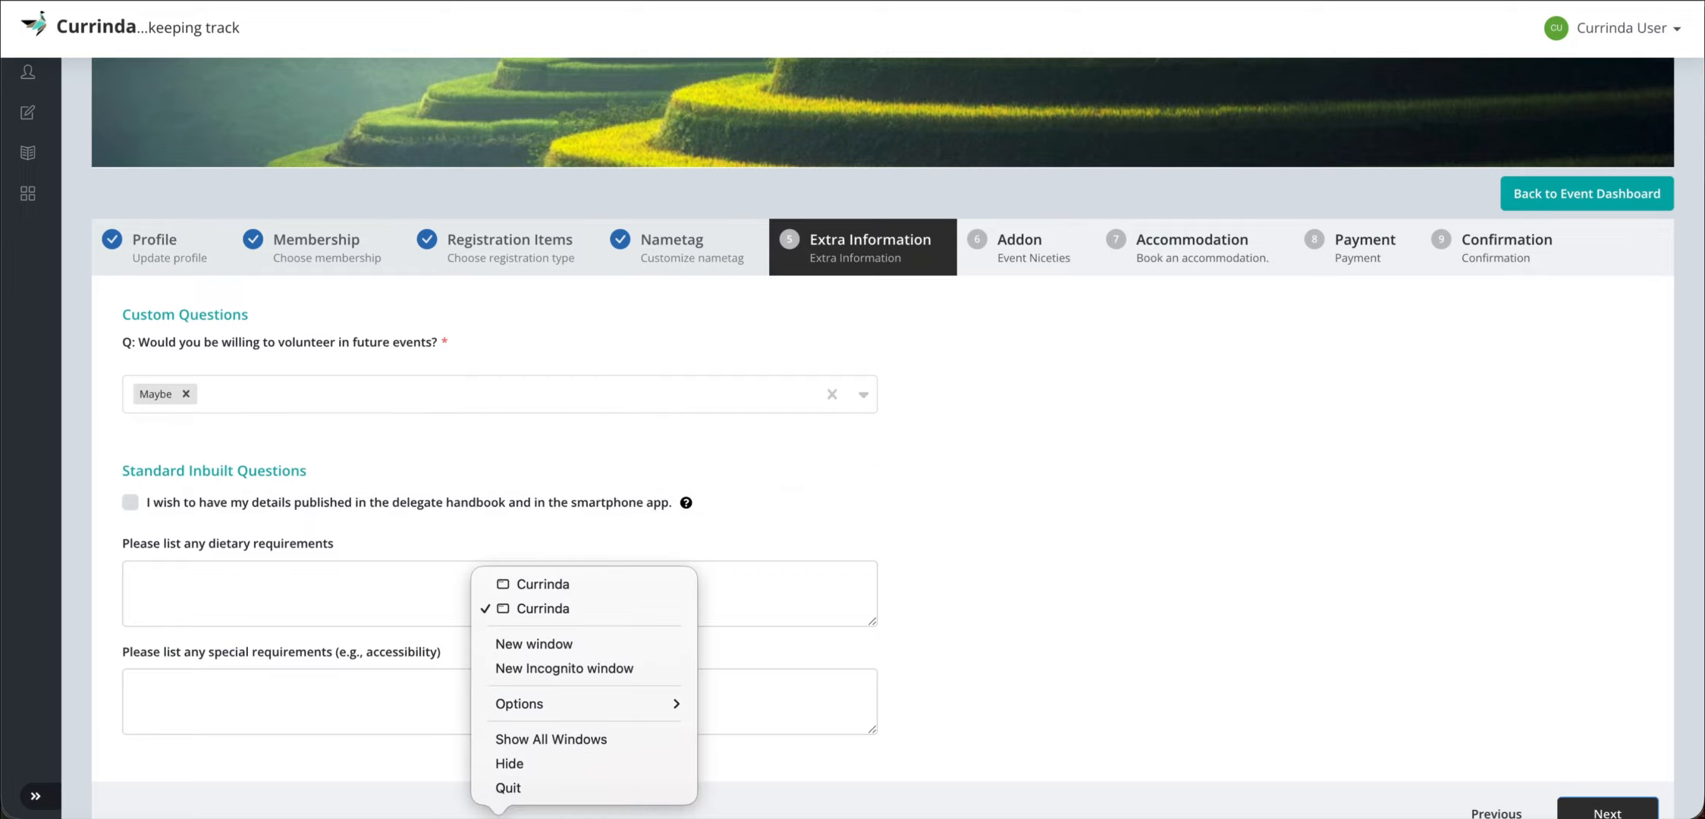
left_click(543, 583)
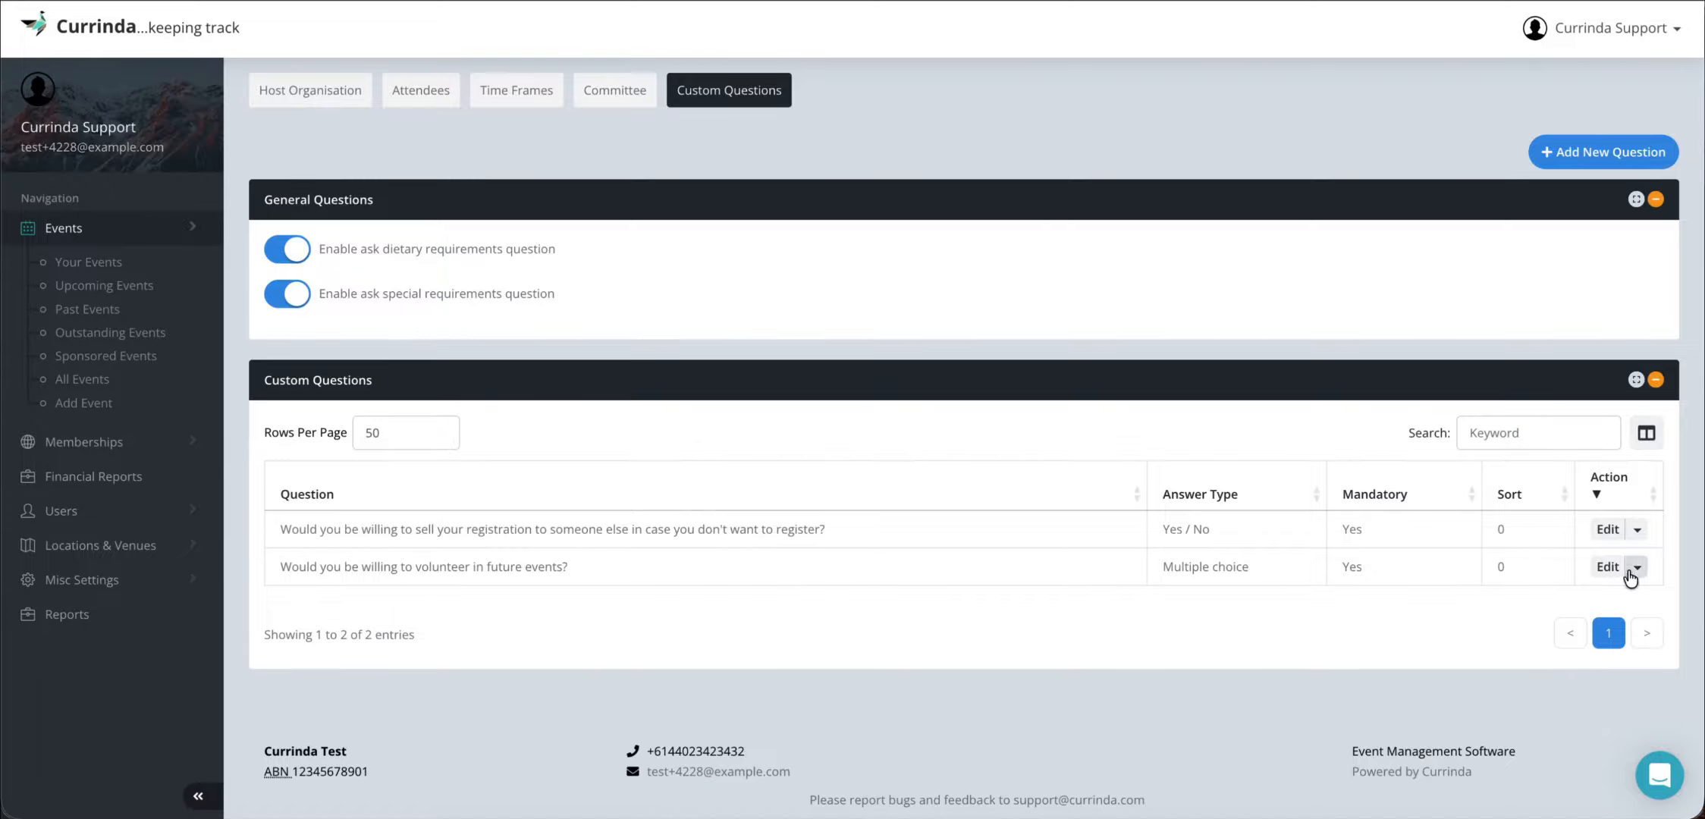
- Change the volunteer question's answer type to Dropdown box, save, and return to registration
left_click(1606, 567)
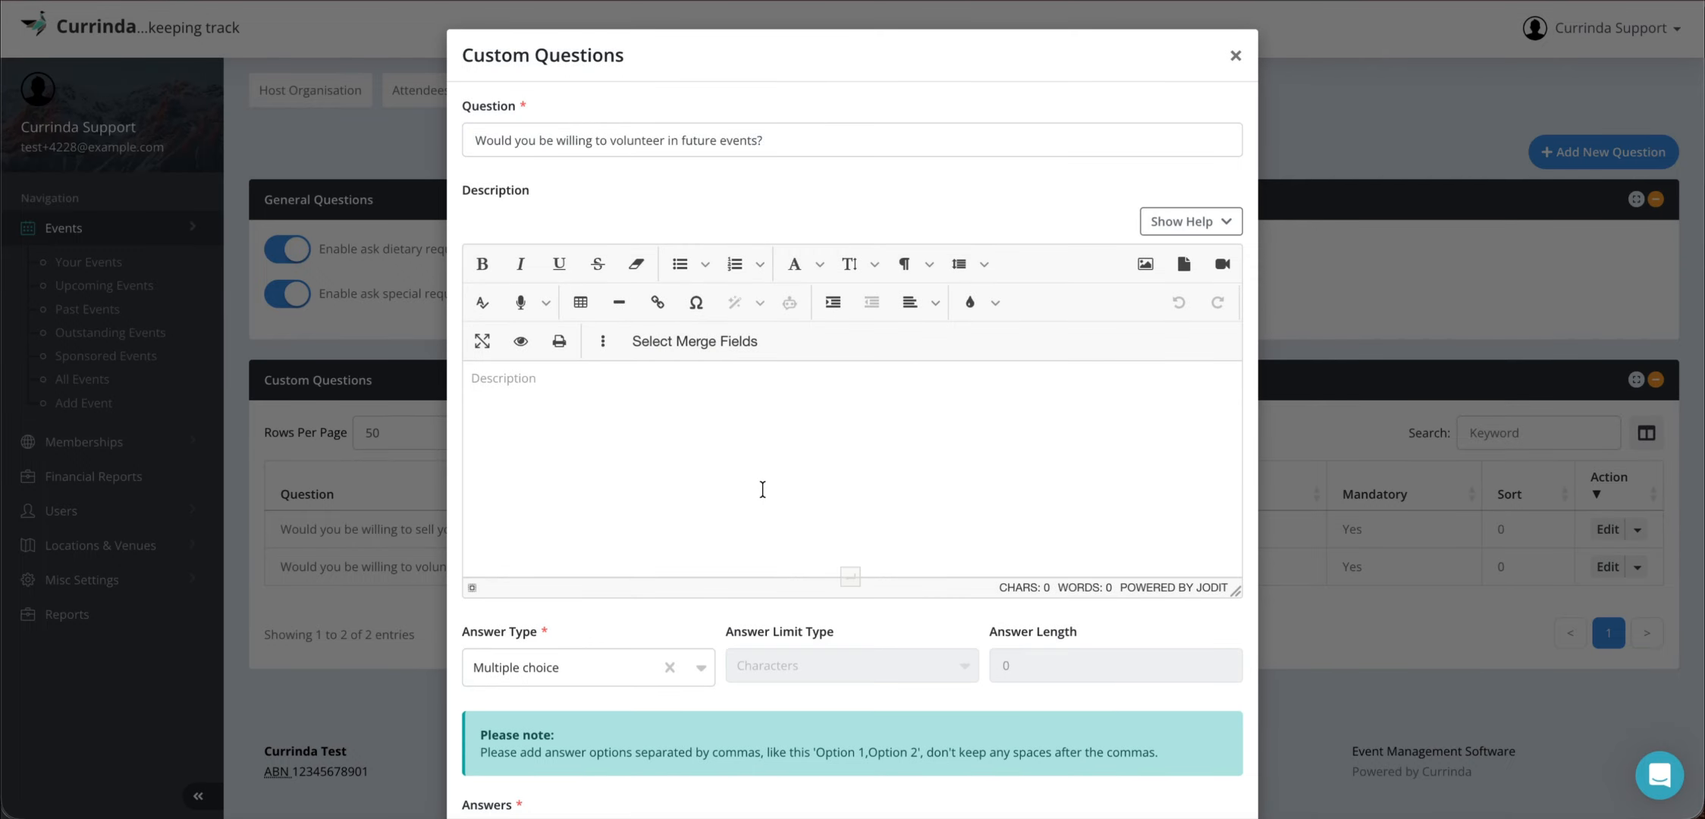
scroll(728, 470, "down", 5)
left_click(508, 329)
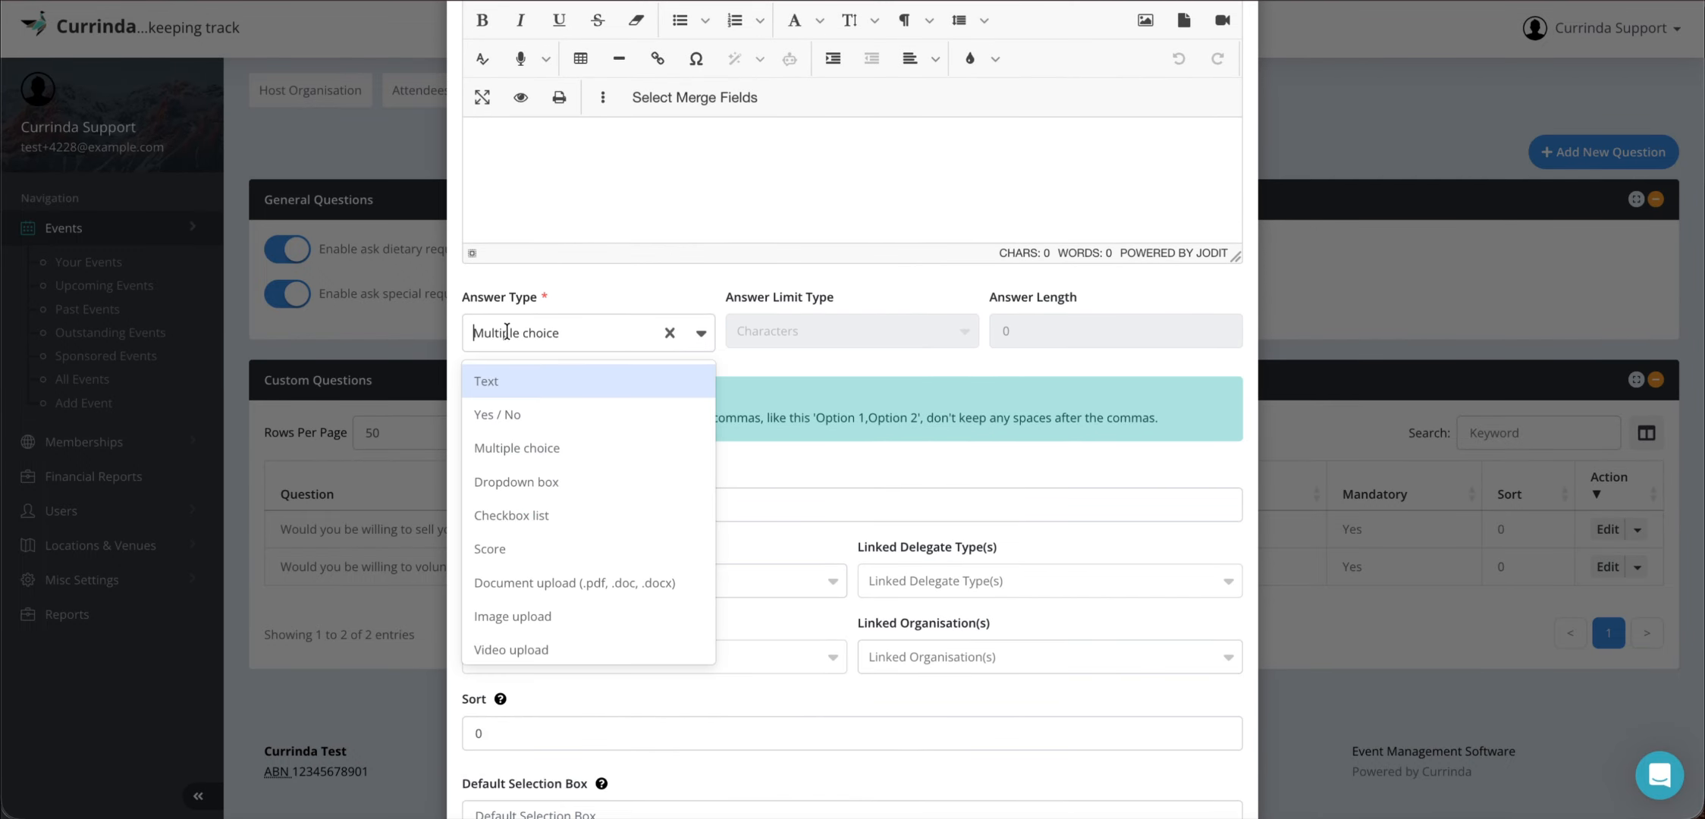
left_click(524, 481)
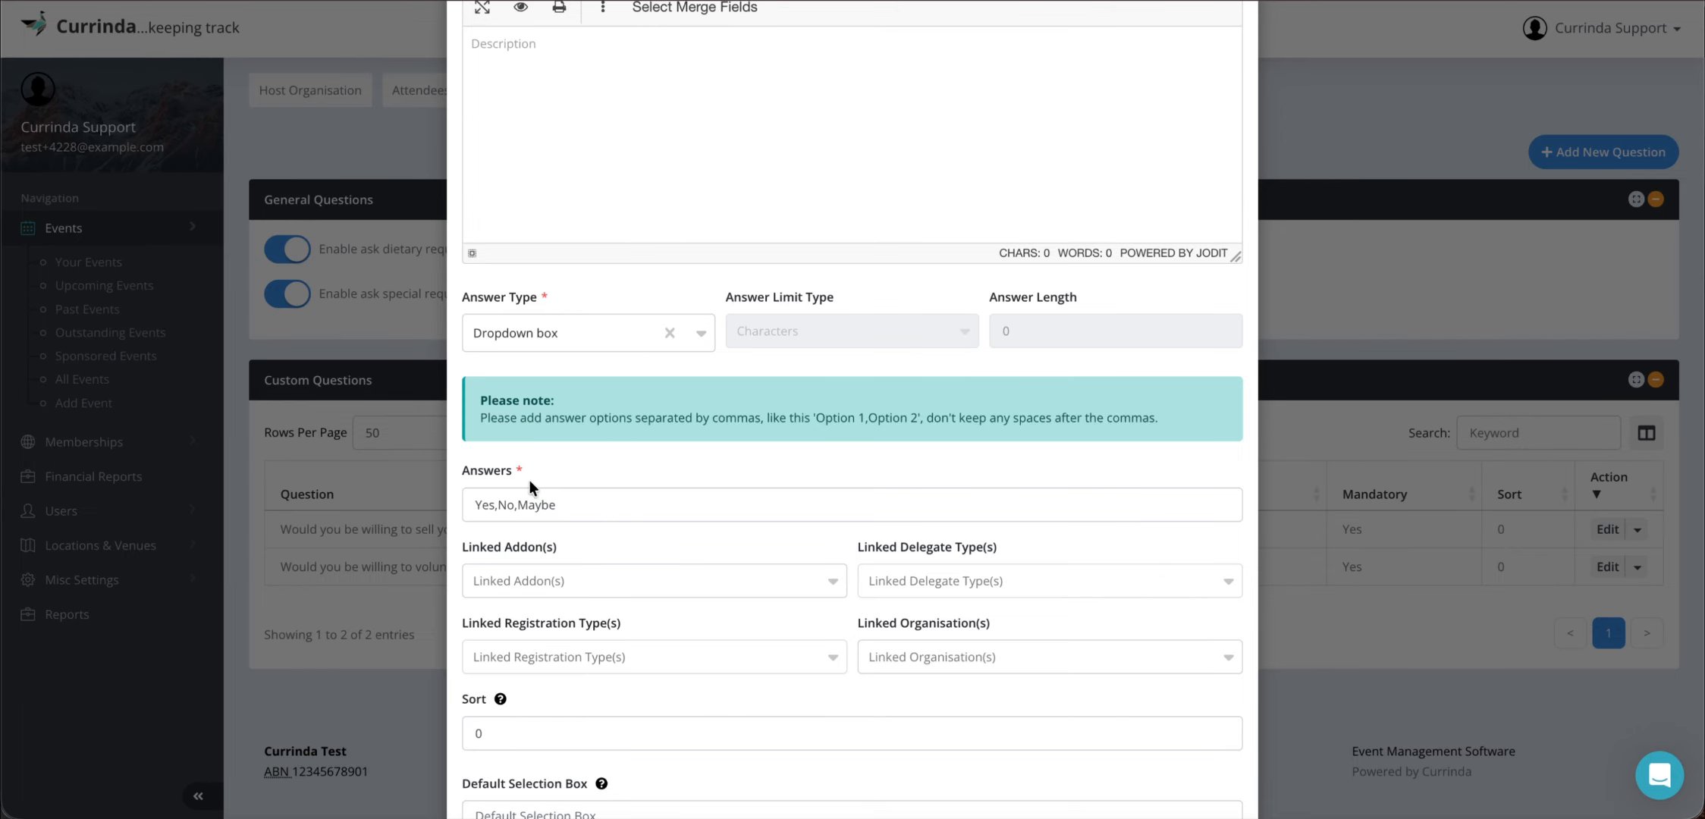
scroll(640, 570, "down", 4)
left_click(1189, 751)
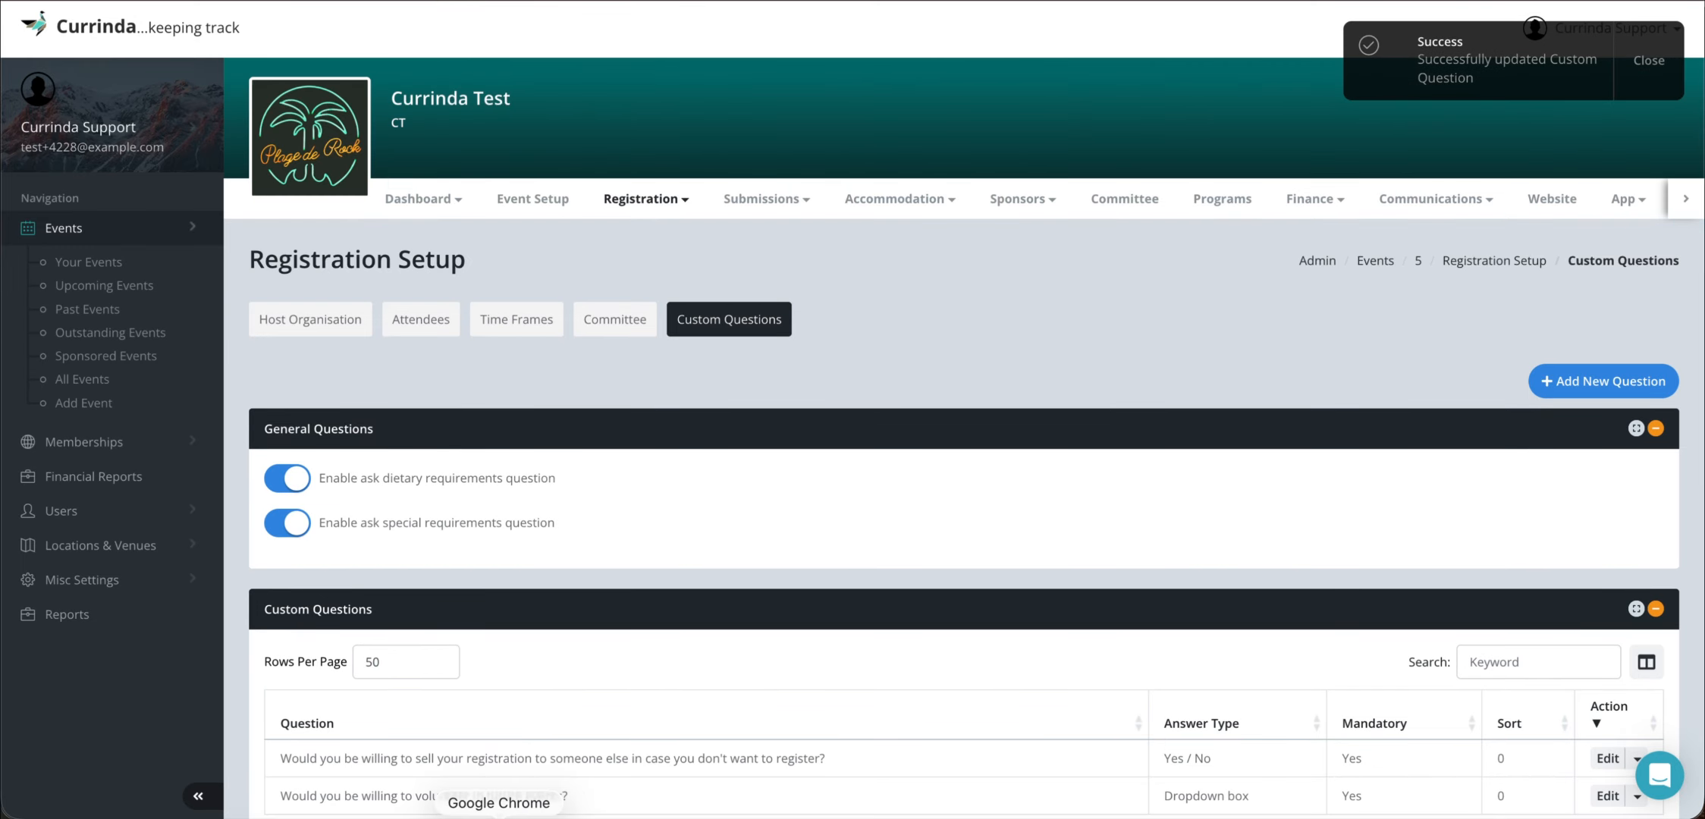
right_click(500, 816)
left_click(531, 615)
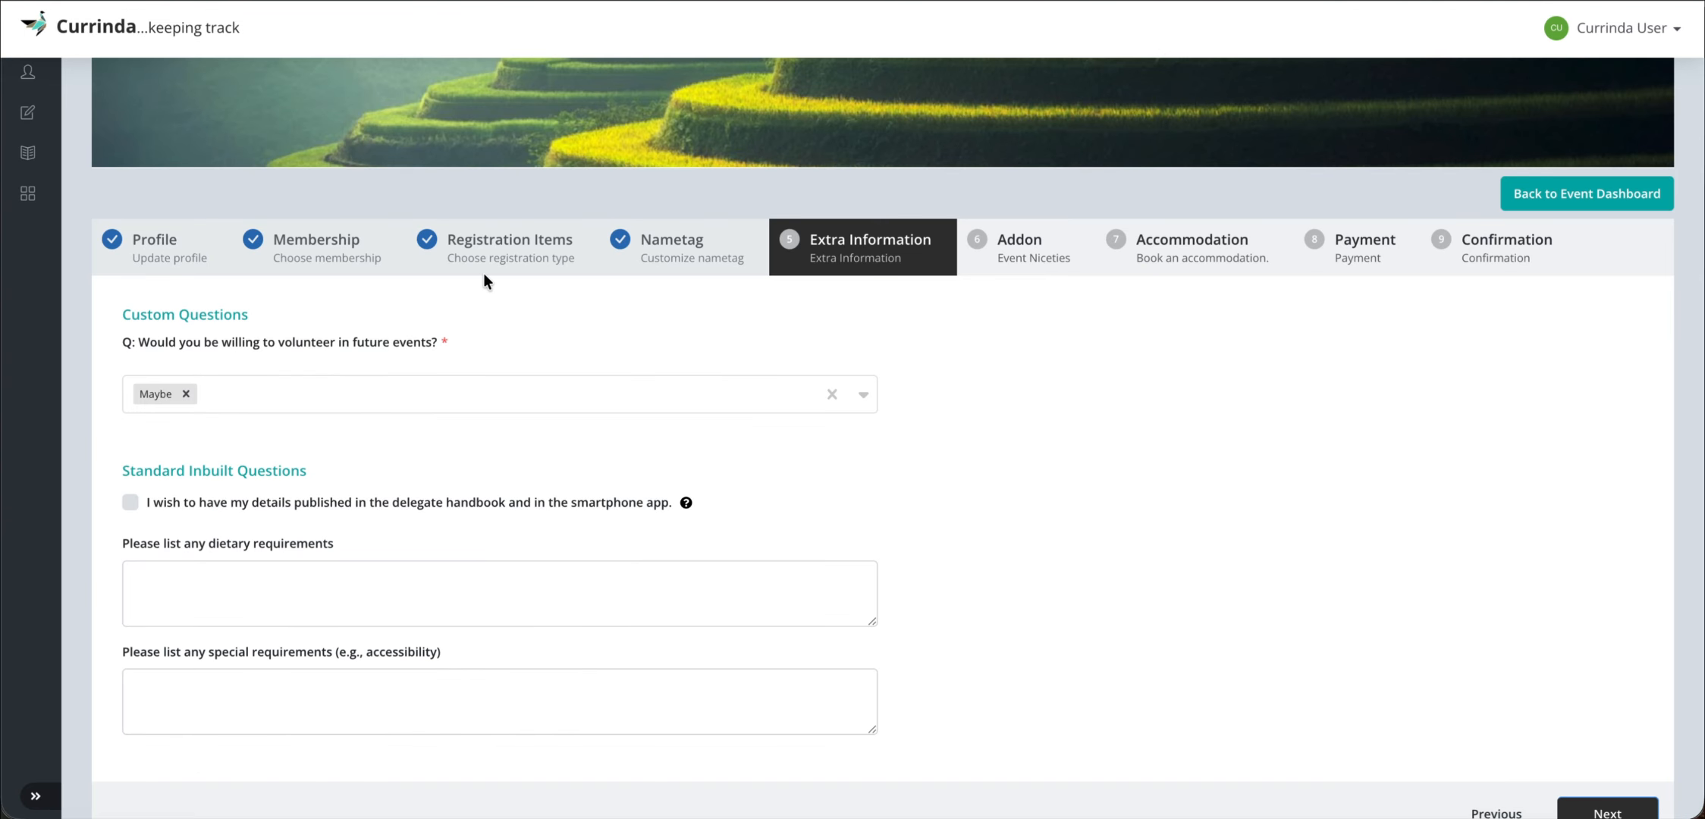
- Reload, answer volunteer Yes, publish details, enter dietary requirement Peanut Allergy, and continue
key("super+r")
scroll(308, 297, "down", 3)
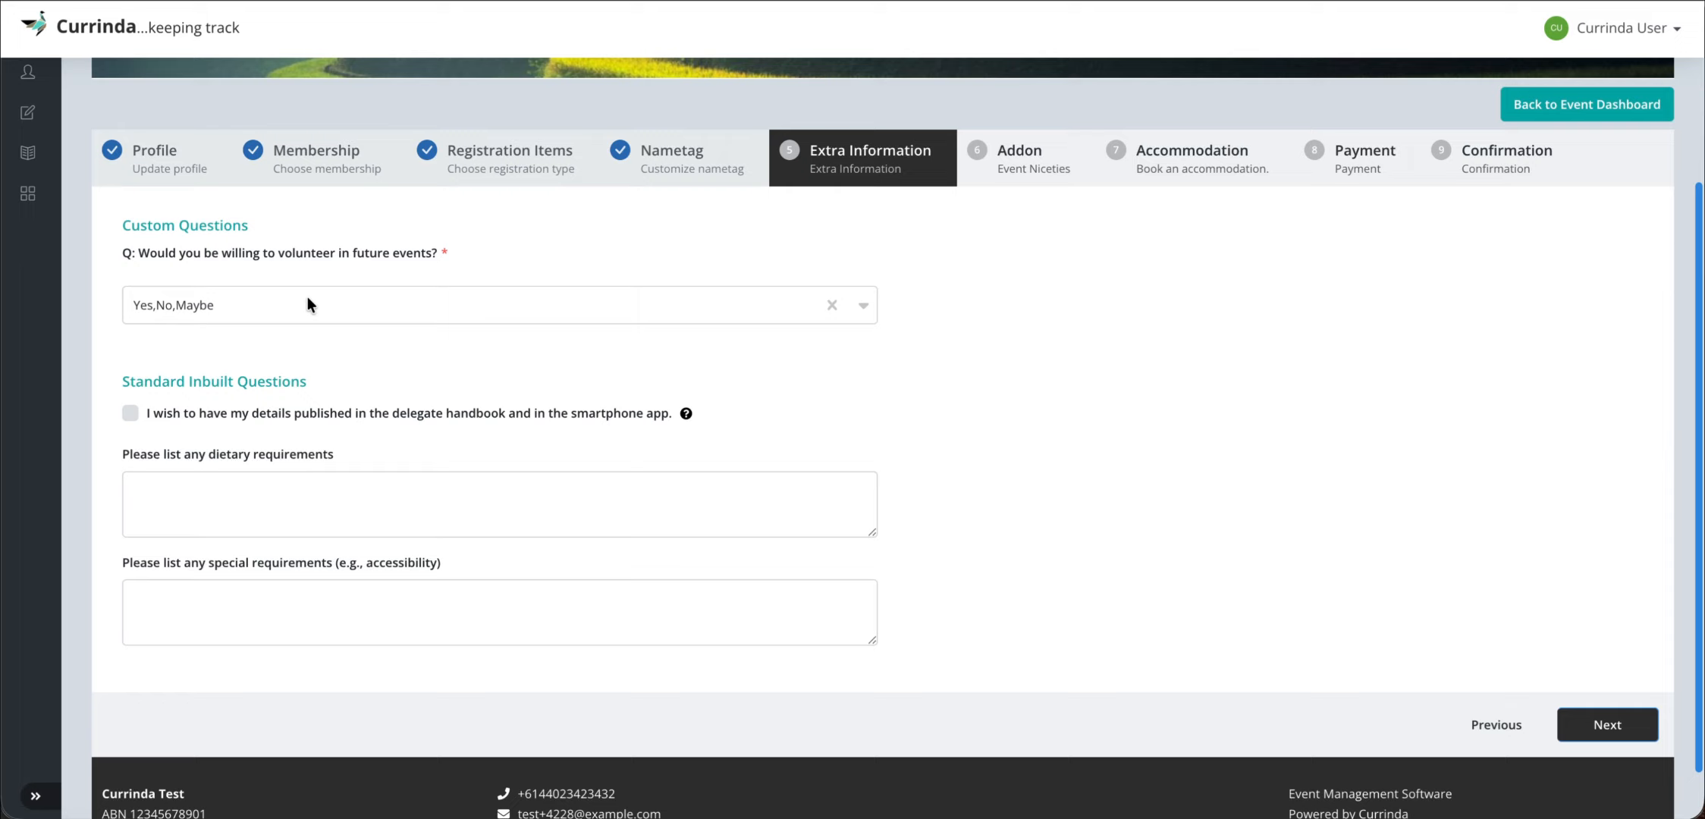
left_click(253, 321)
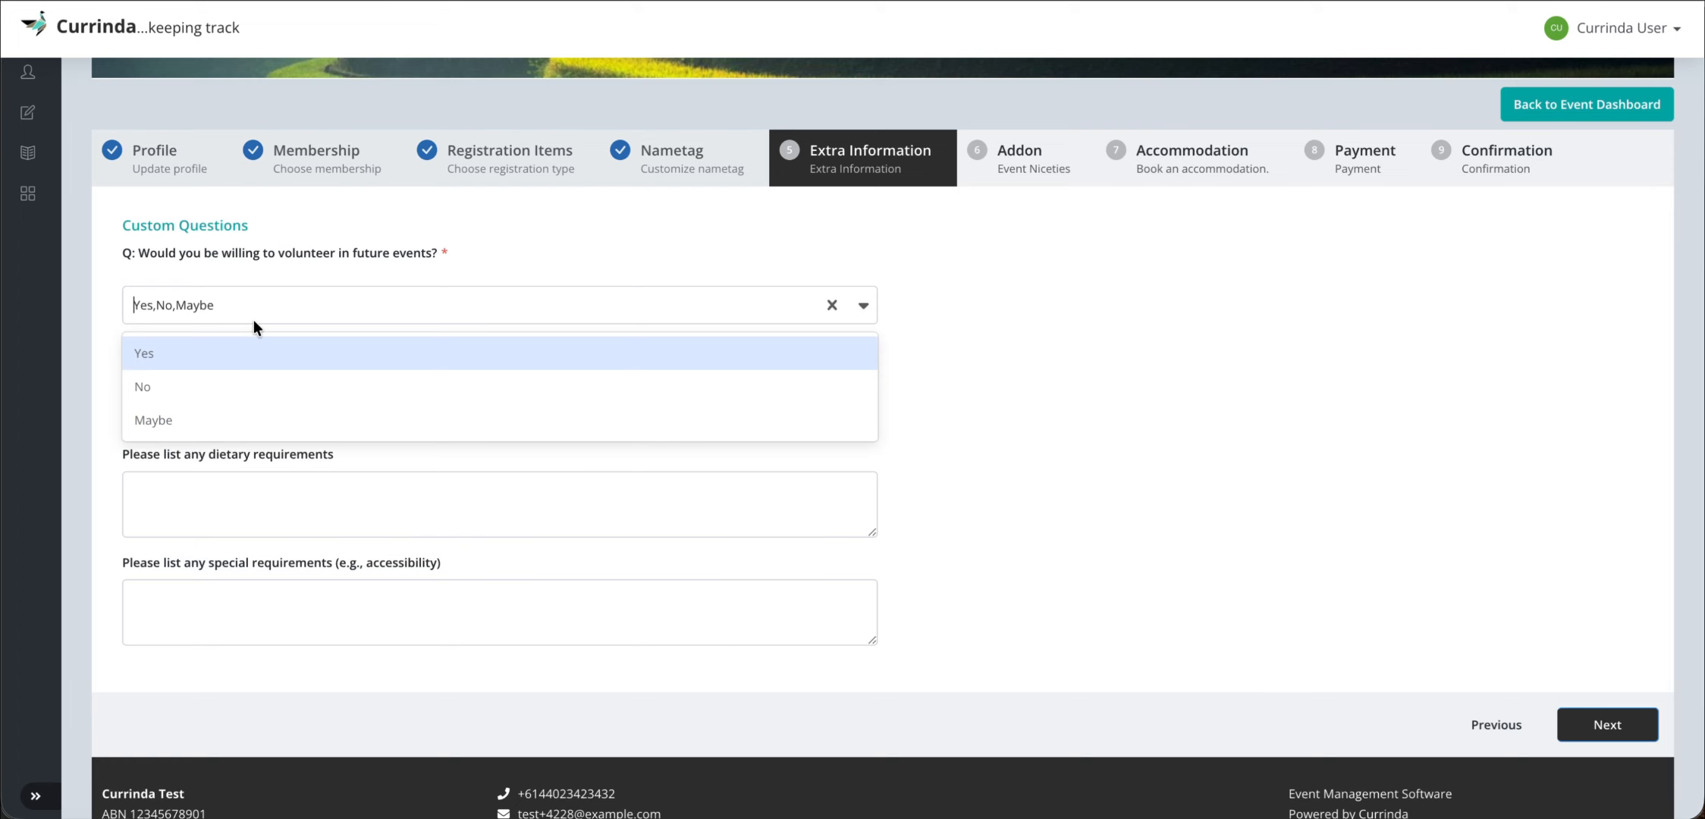
left_click(174, 351)
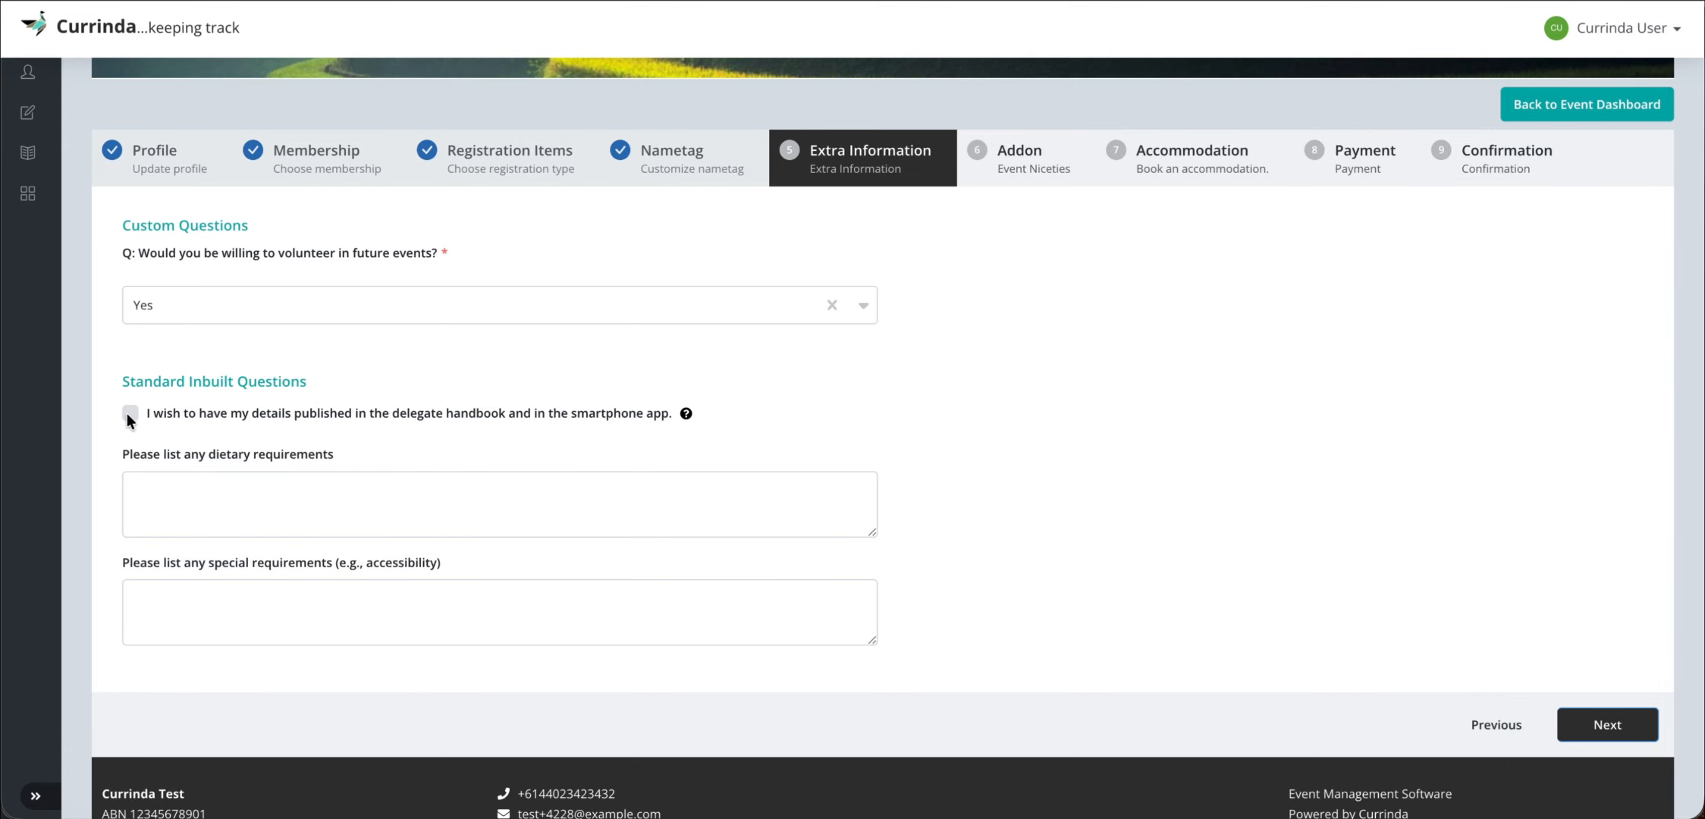
left_click(368, 490)
type("Pea")
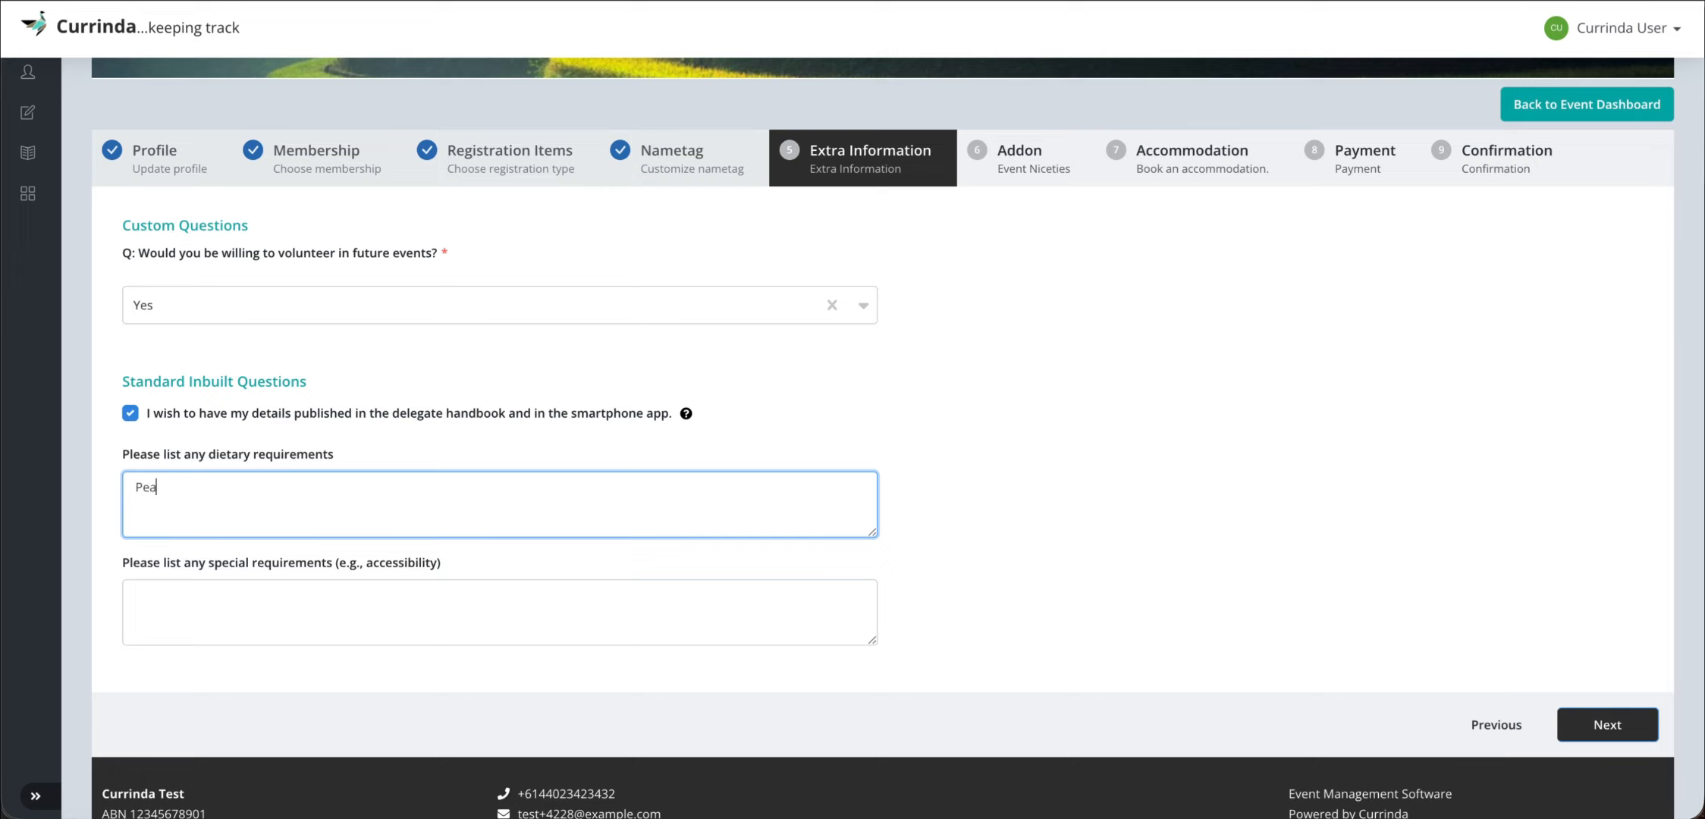
type("nut Allergy")
left_click(395, 612)
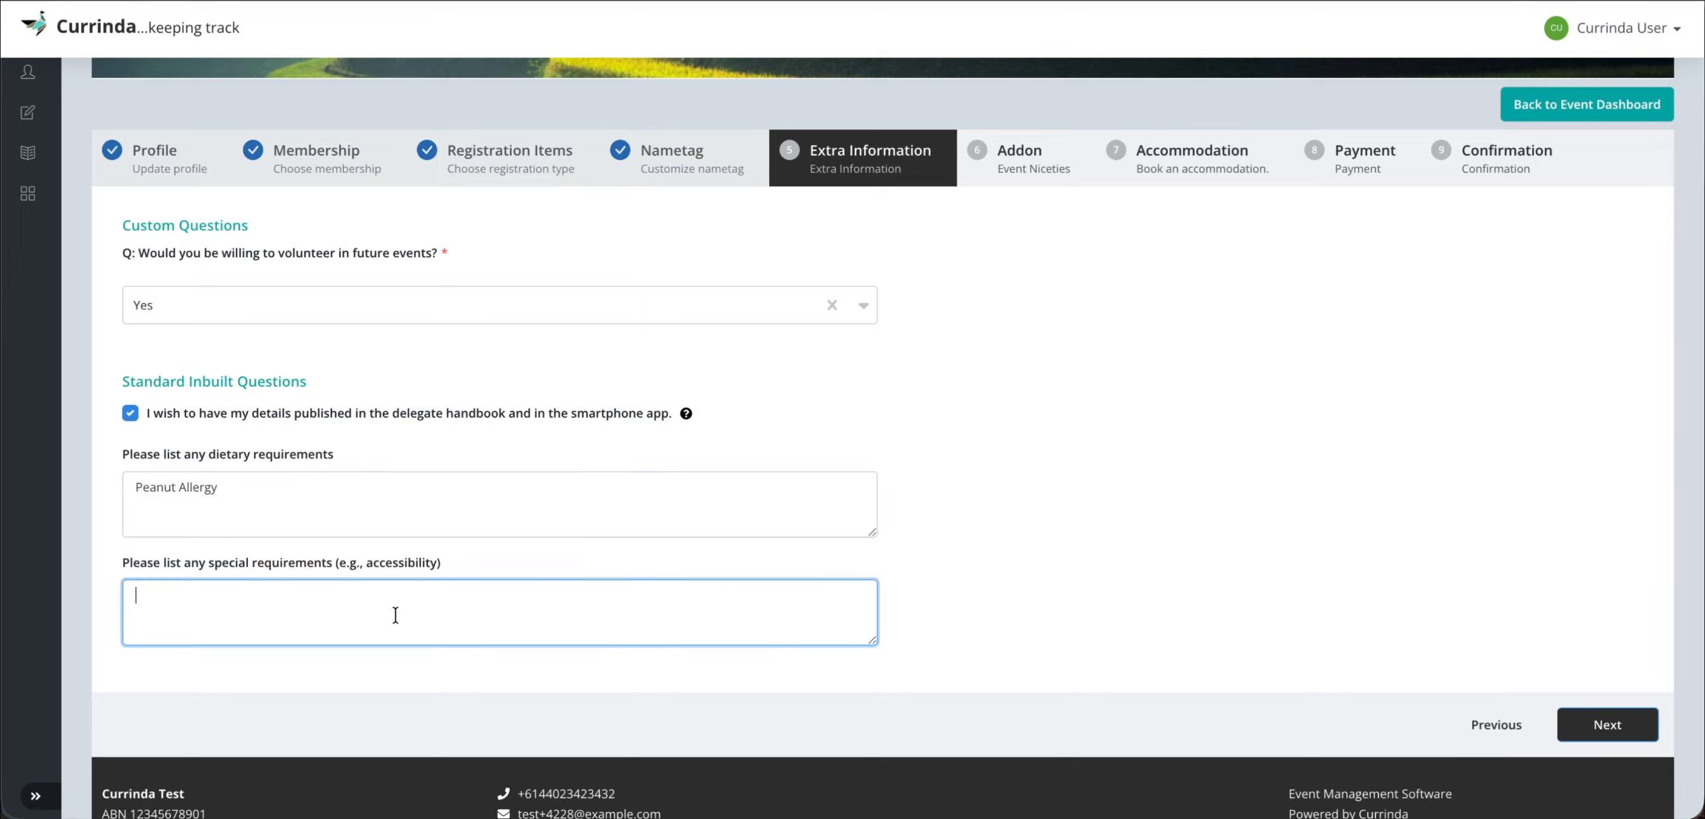
left_click(473, 557)
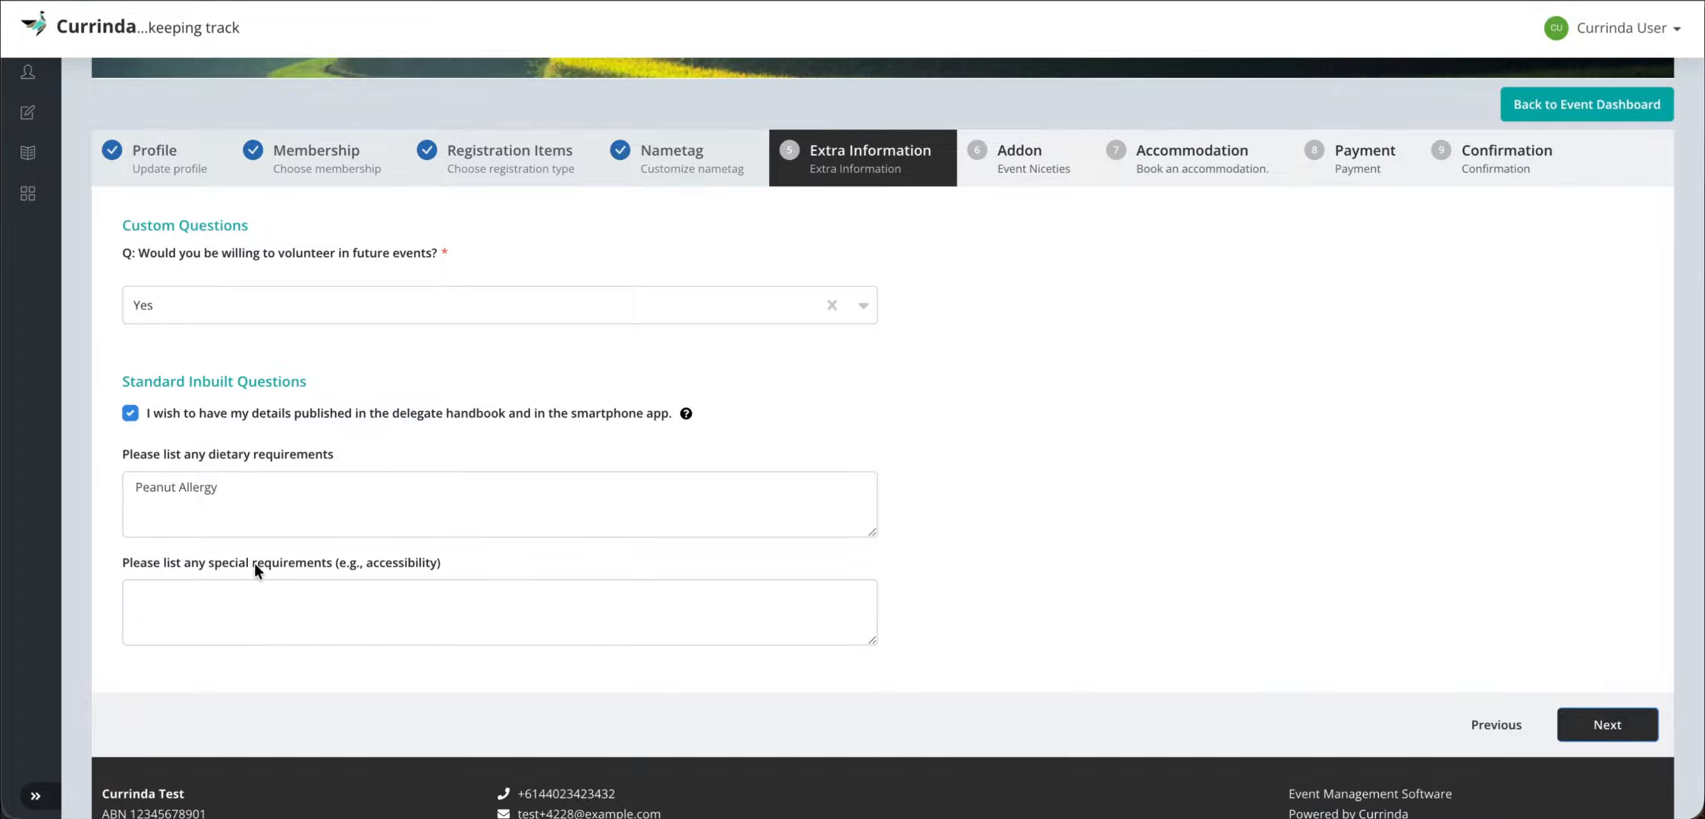
scroll(1441, 606, "down", 2)
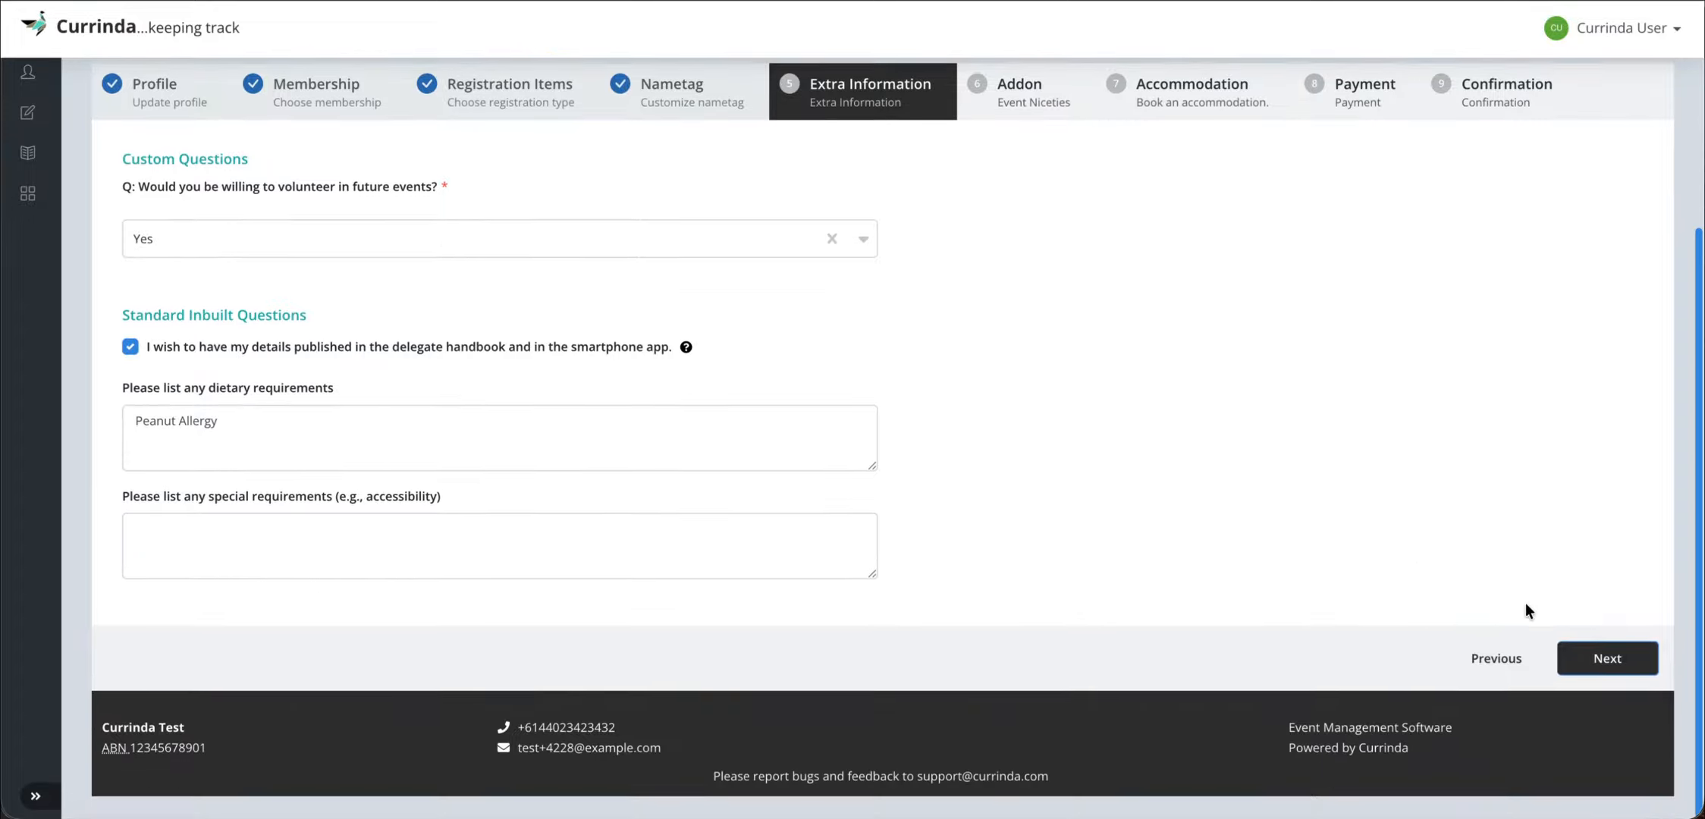
left_click(1614, 655)
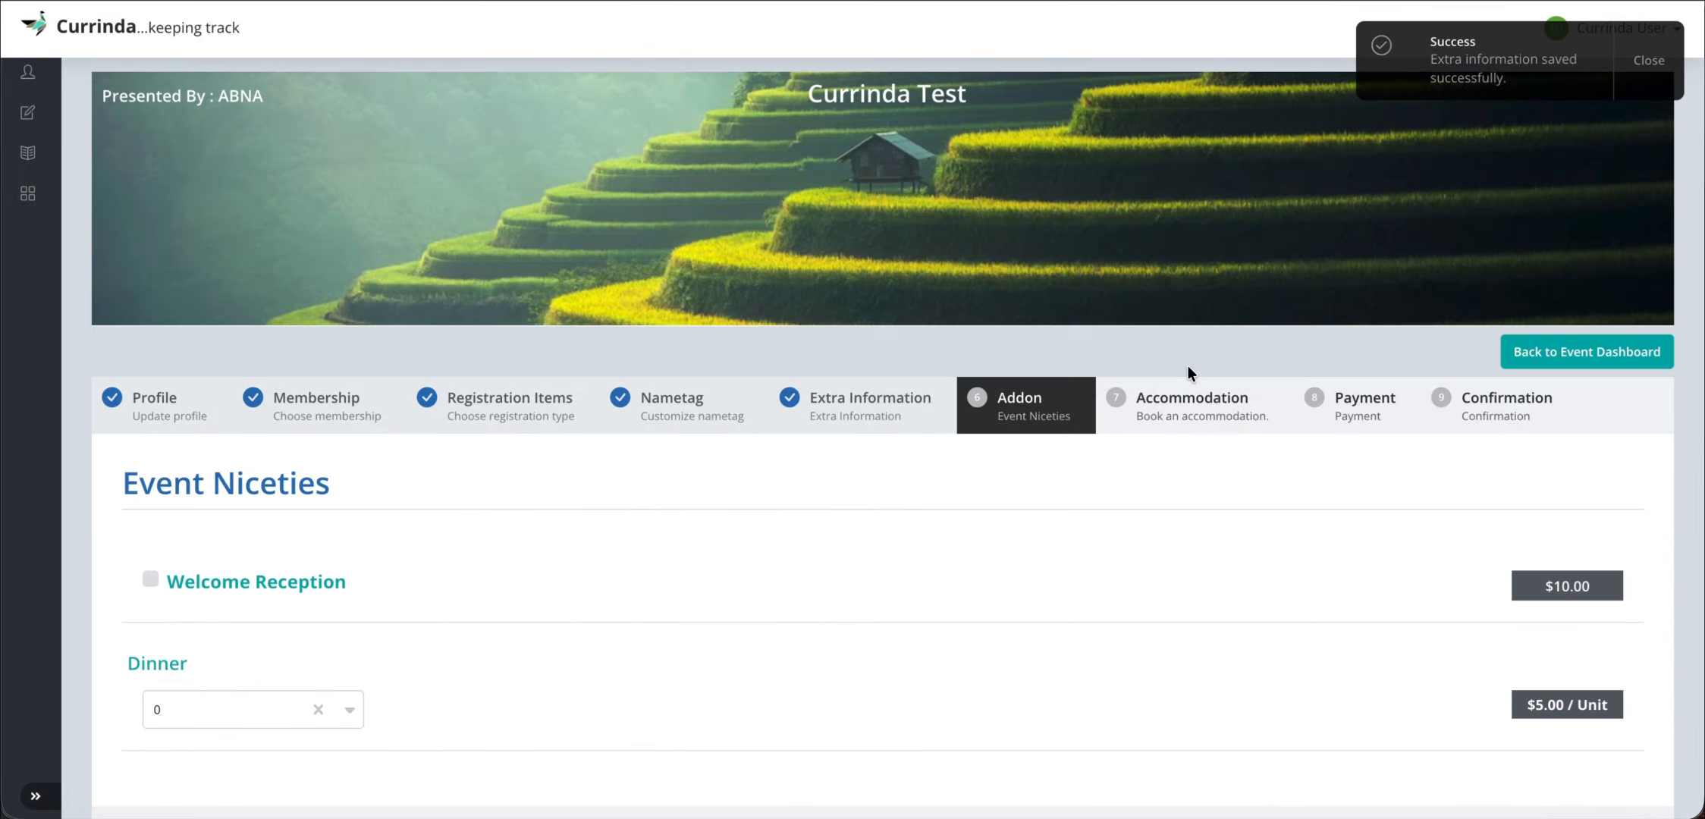
- Order 3 Dinner units with the Welcome Reception, then save the add-ons
scroll(914, 573, "down", 3)
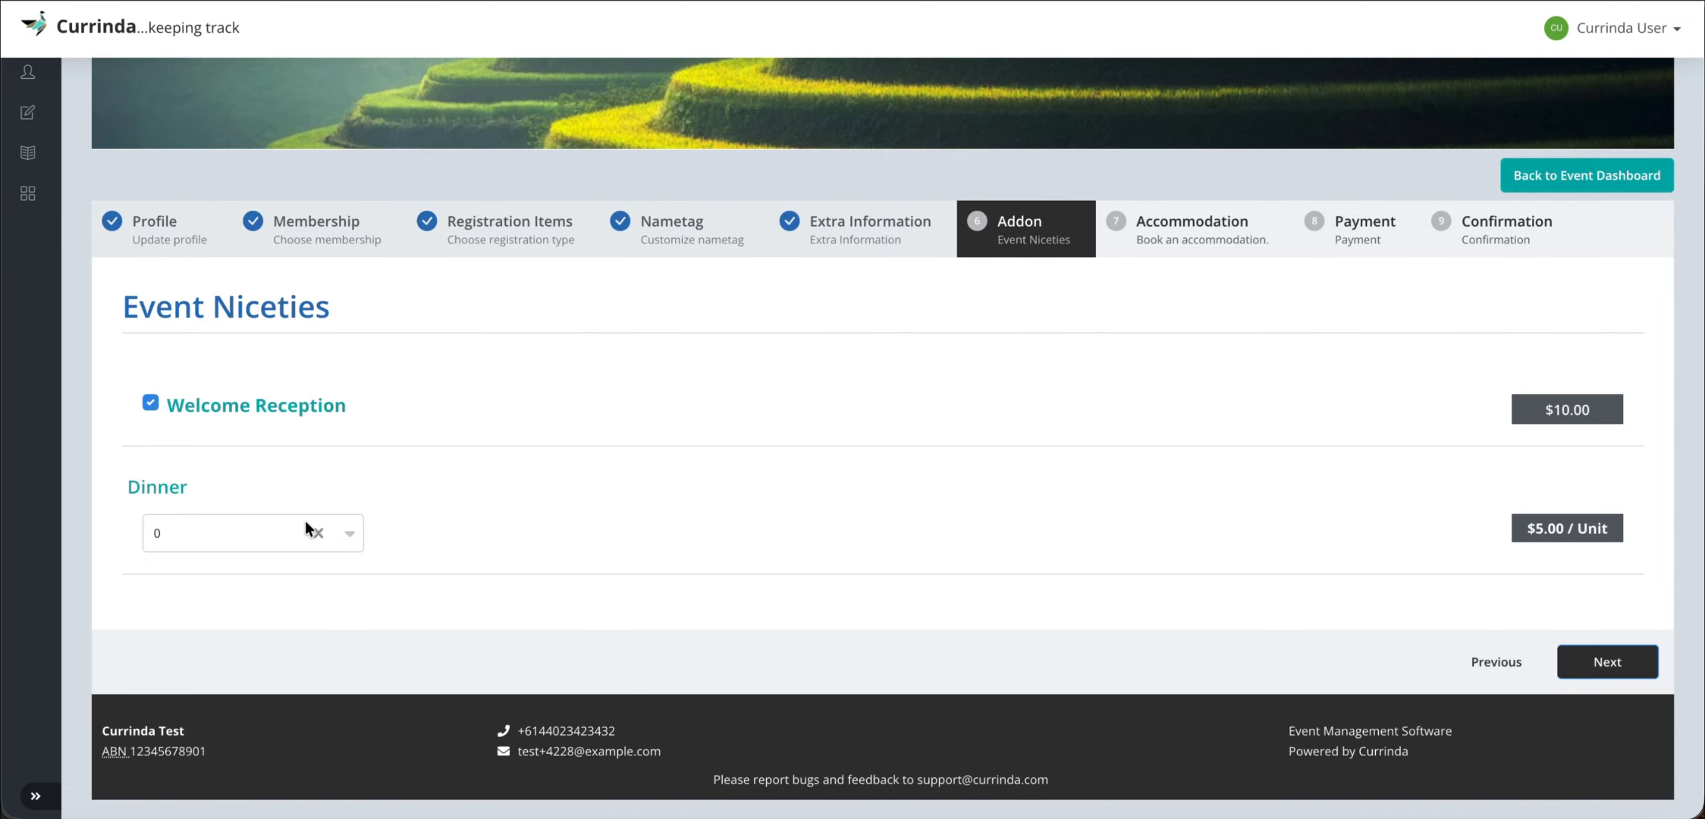
left_click(265, 526)
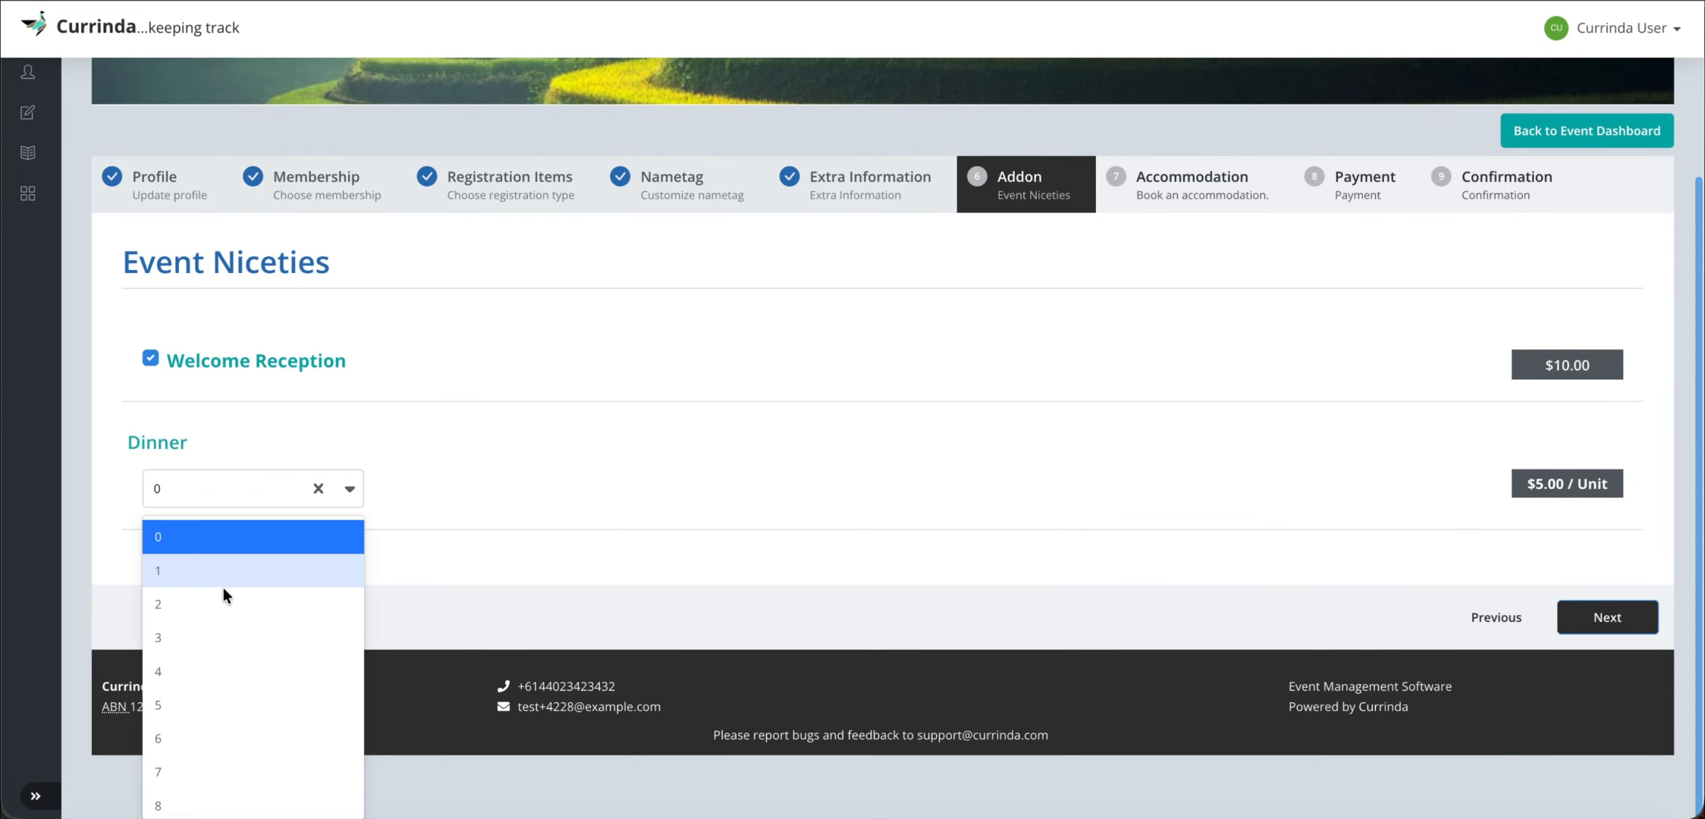
left_click(218, 630)
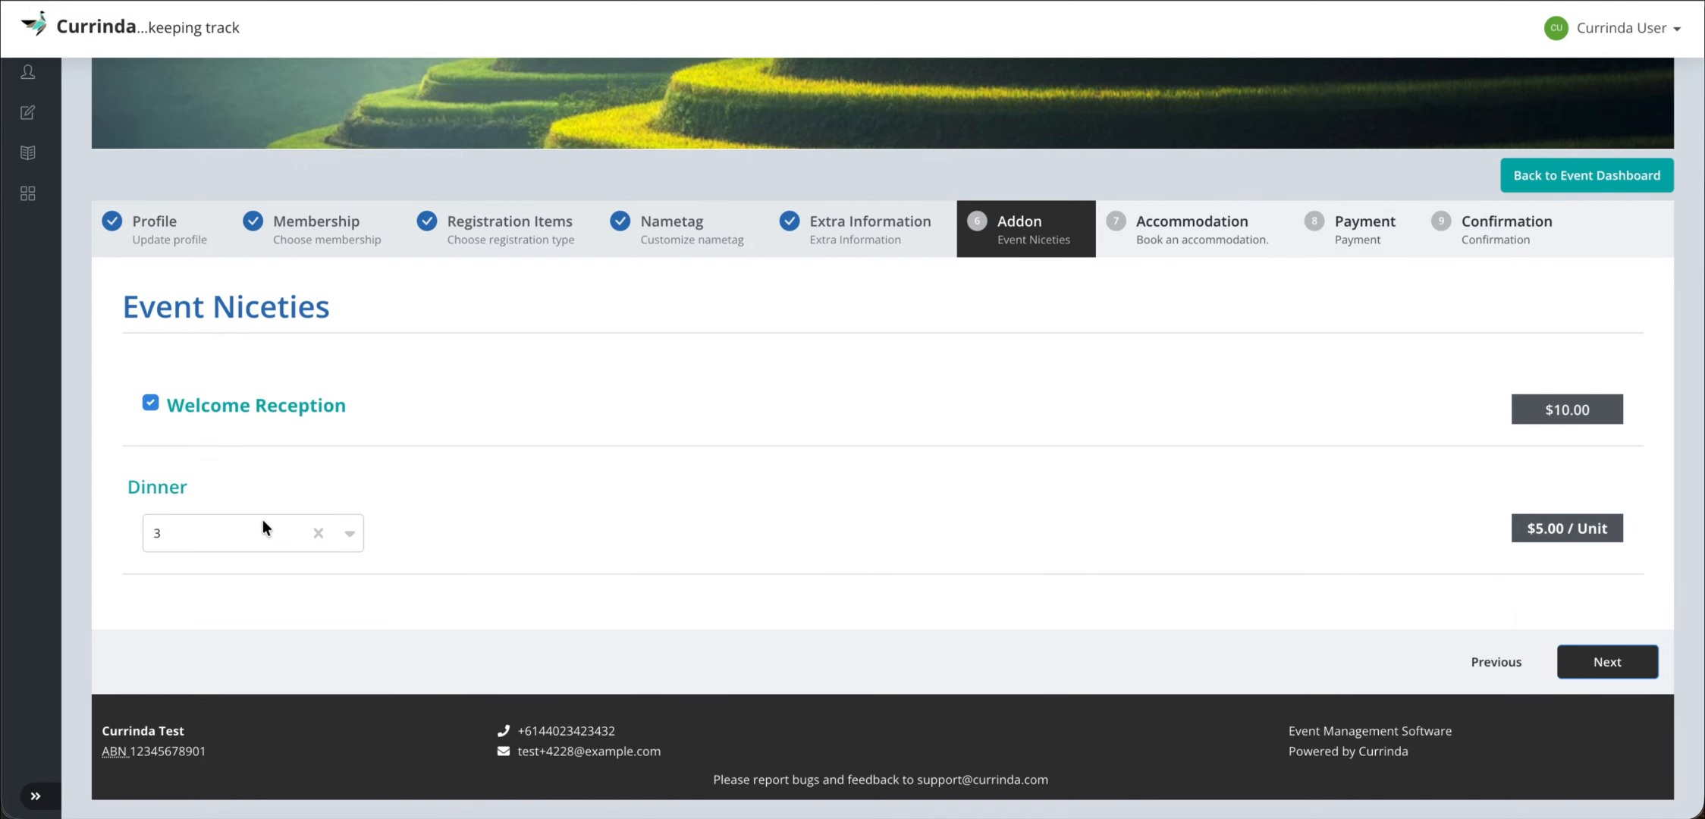
left_click(1608, 662)
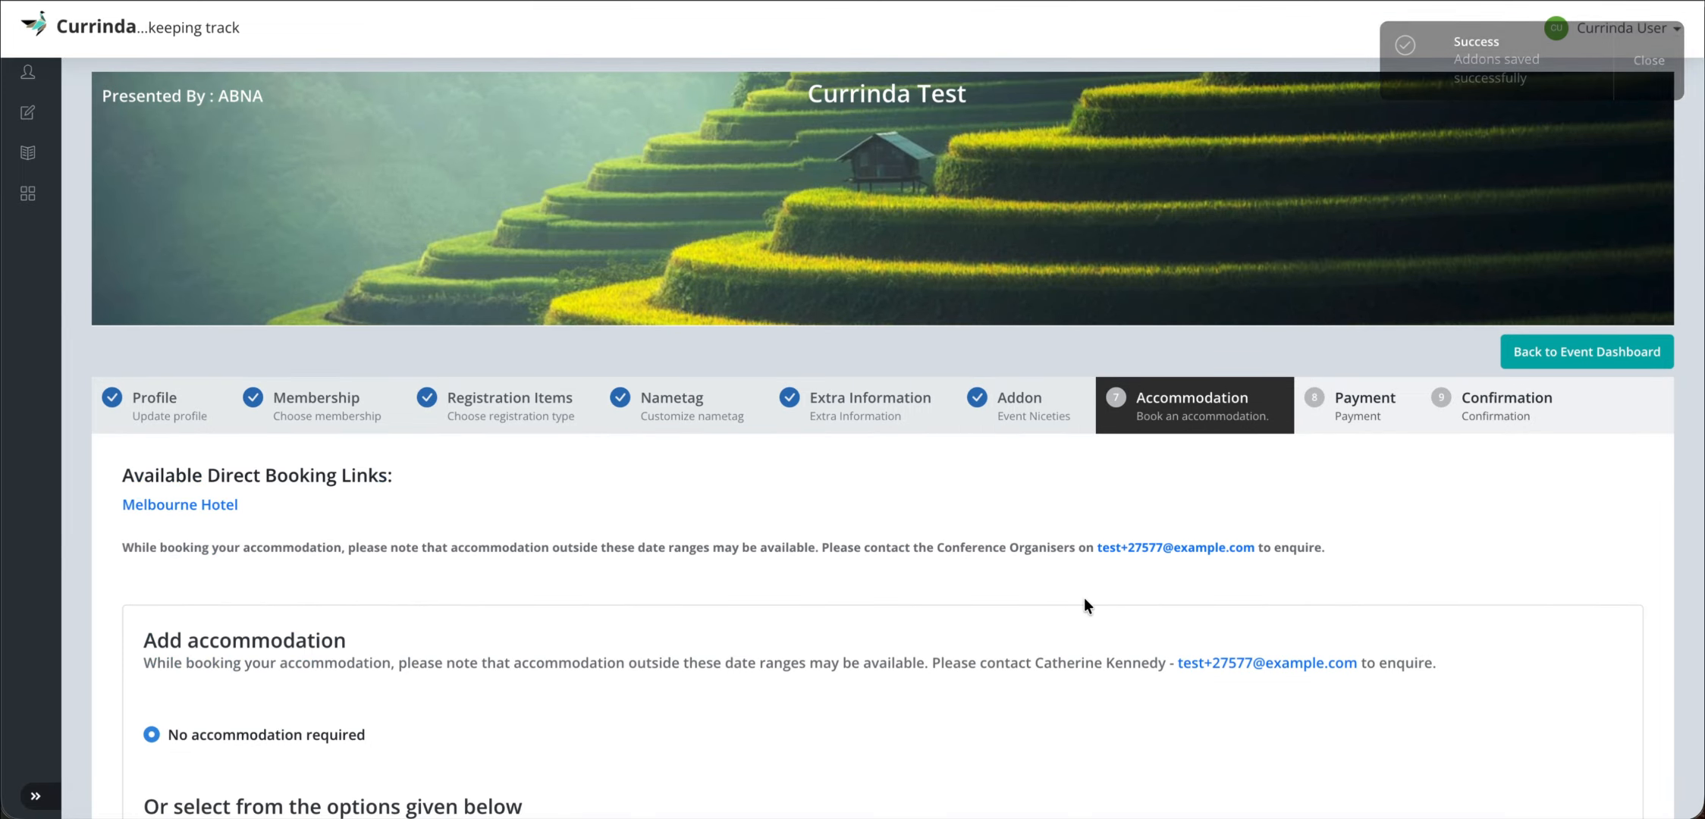
- Look over the accommodation options, opening and dismissing the Melbourne Hotel link menu
scroll(1084, 599, "down", 5)
scroll(538, 504, "down", 2)
scroll(539, 504, "up", 3)
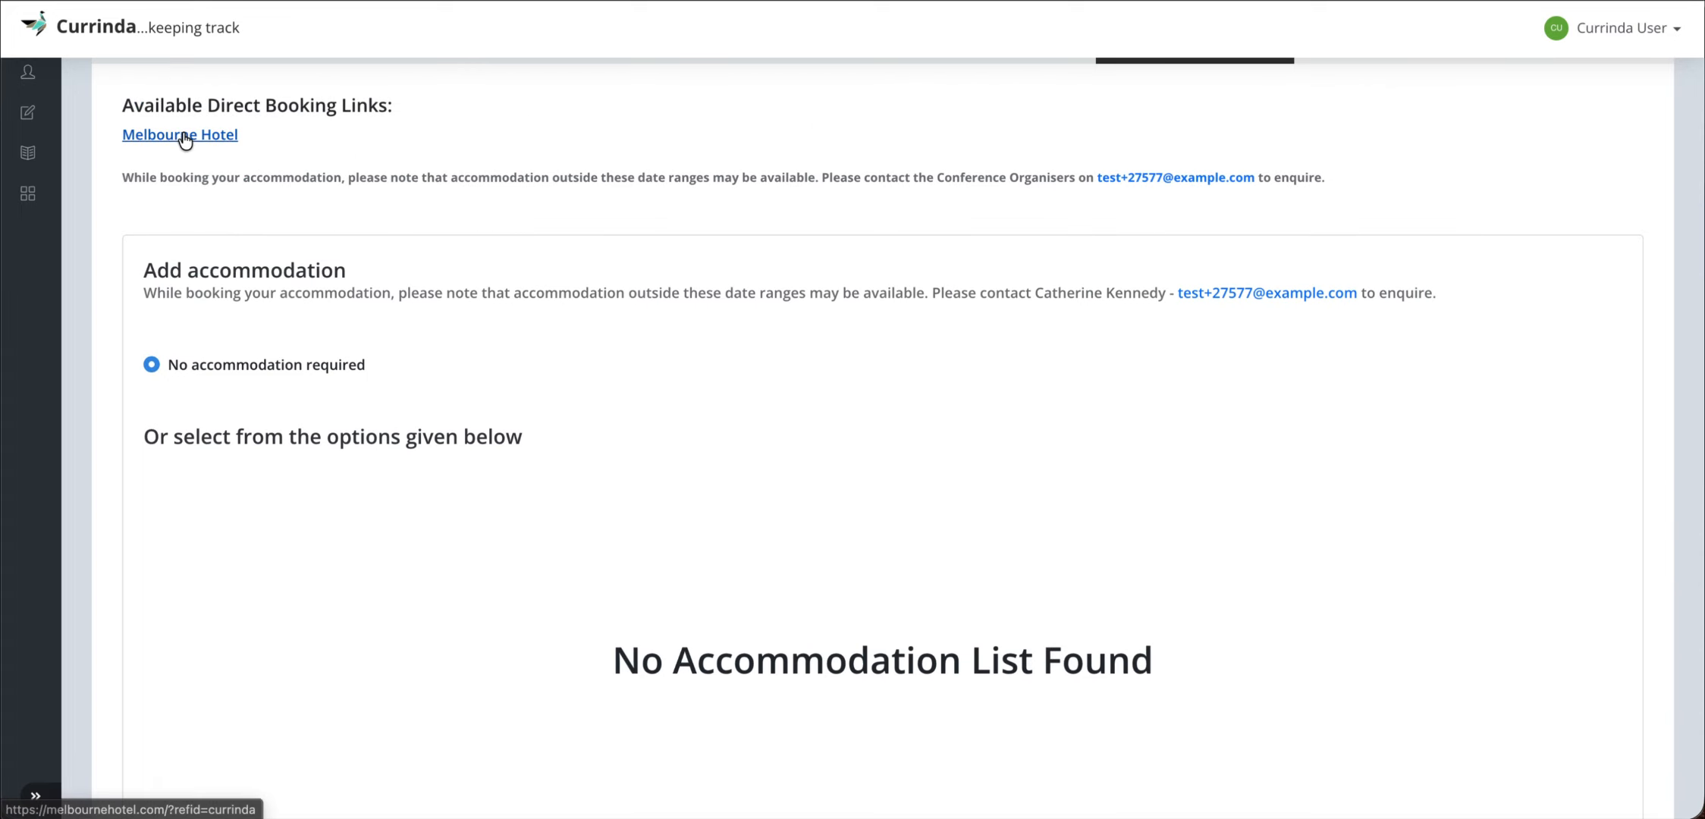
right_click(185, 137)
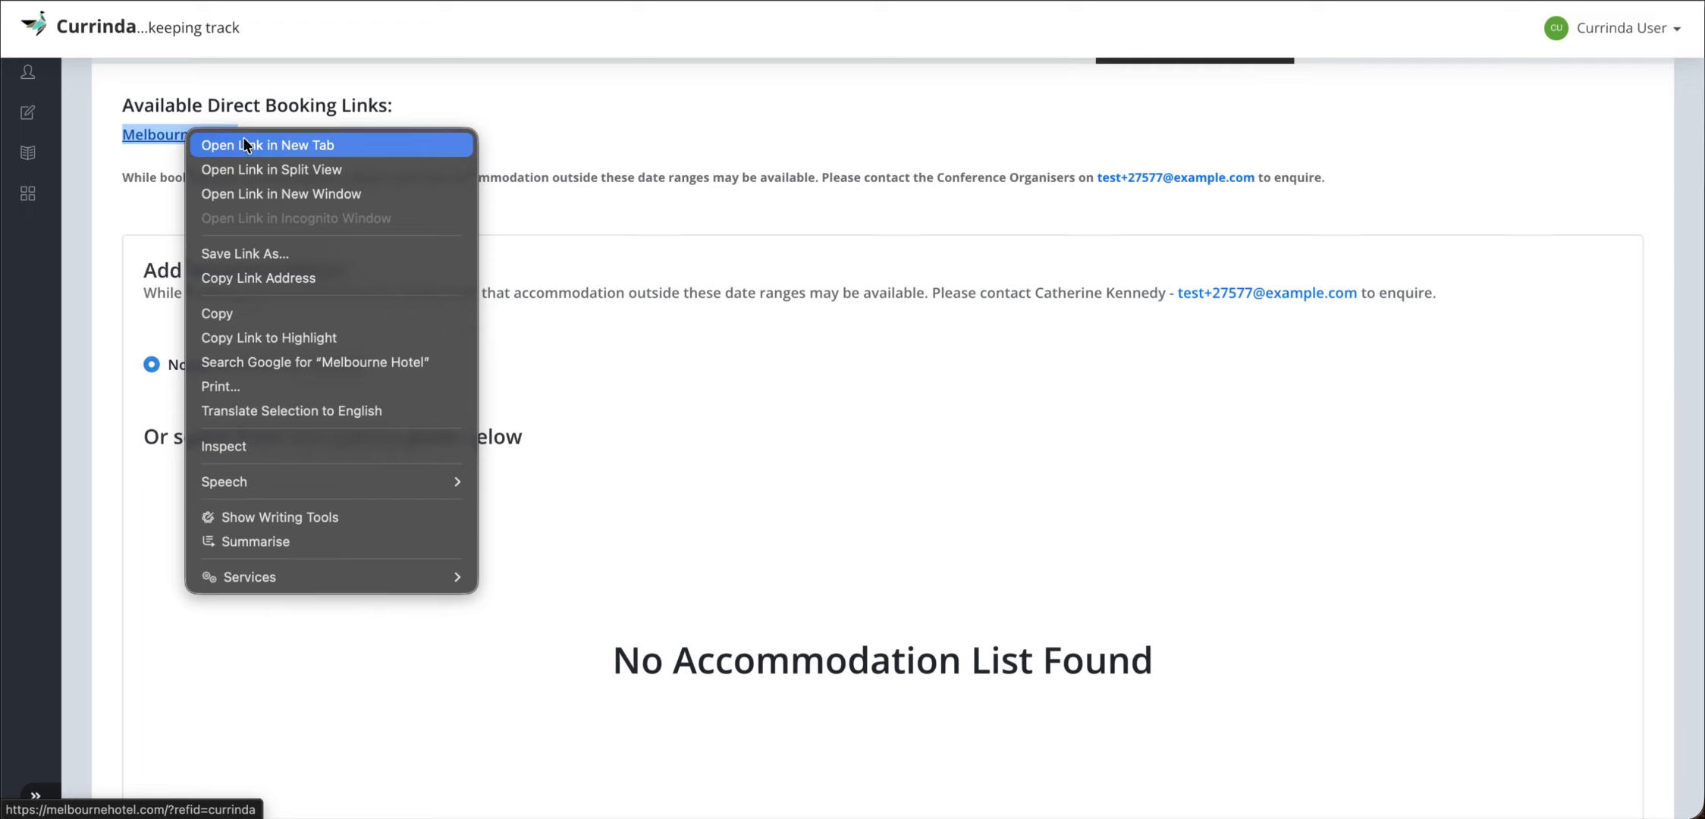
left_click(467, 101)
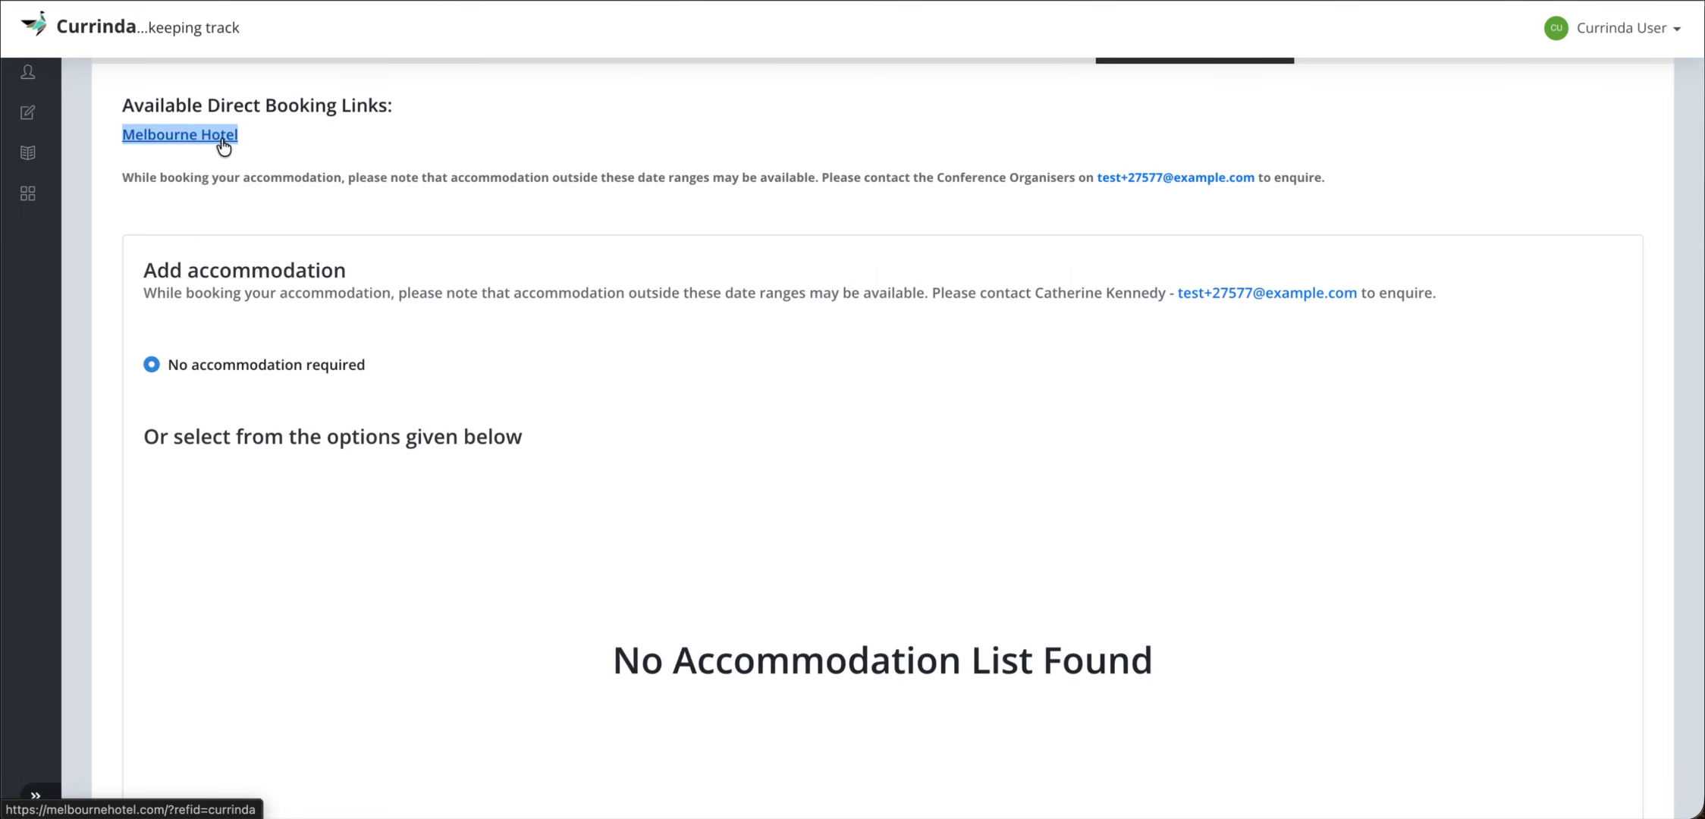
left_click(569, 199)
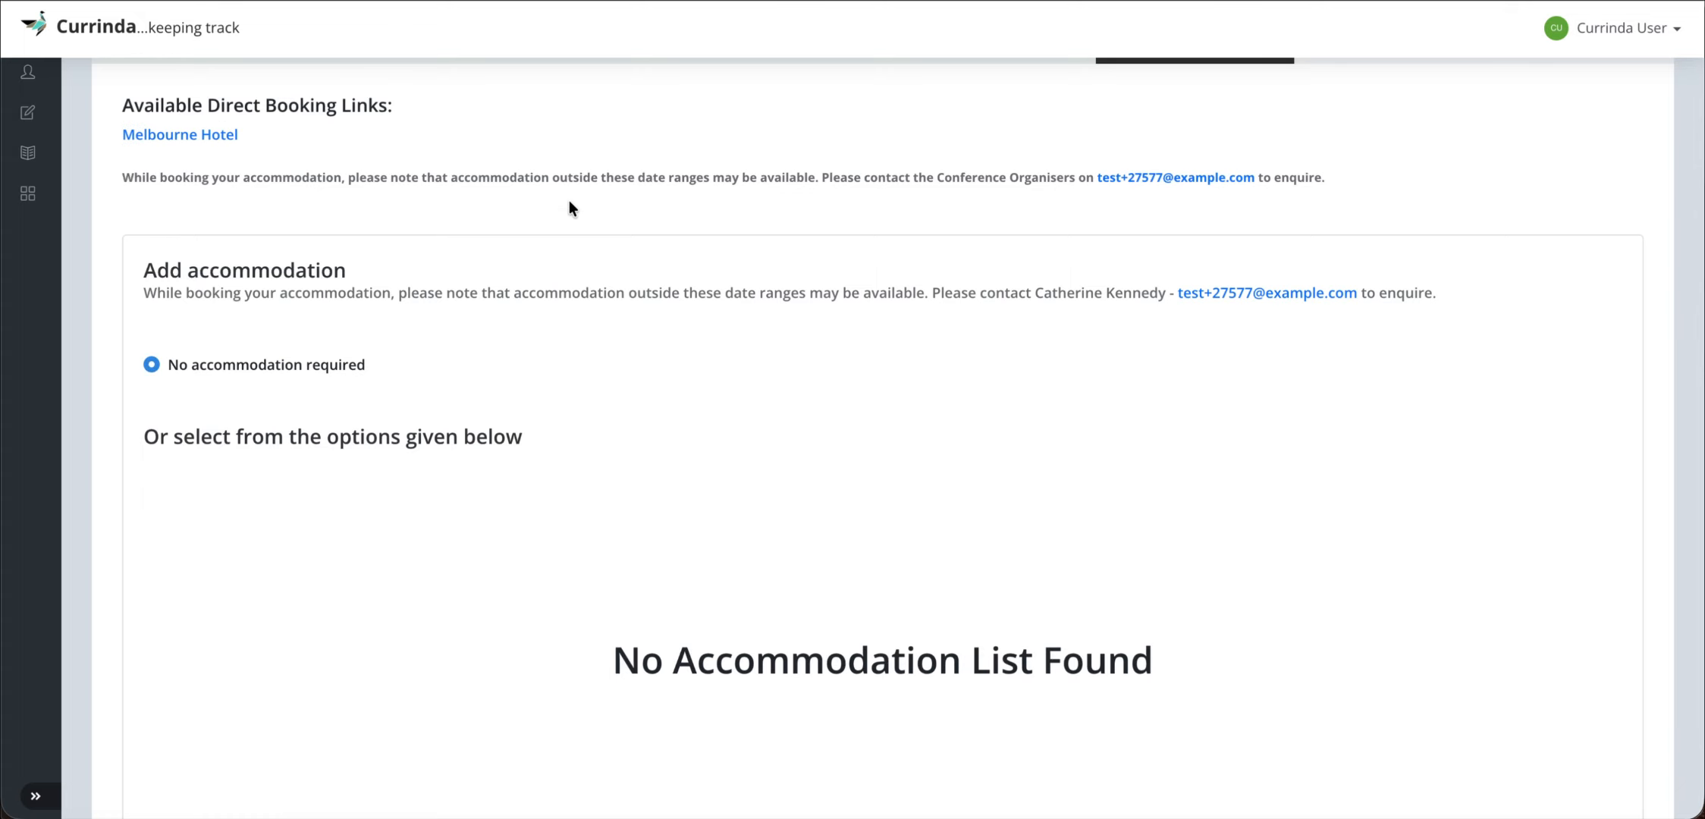
- Keep 'No accommodation required' and save the accommodation step
scroll(561, 292, "down", 1)
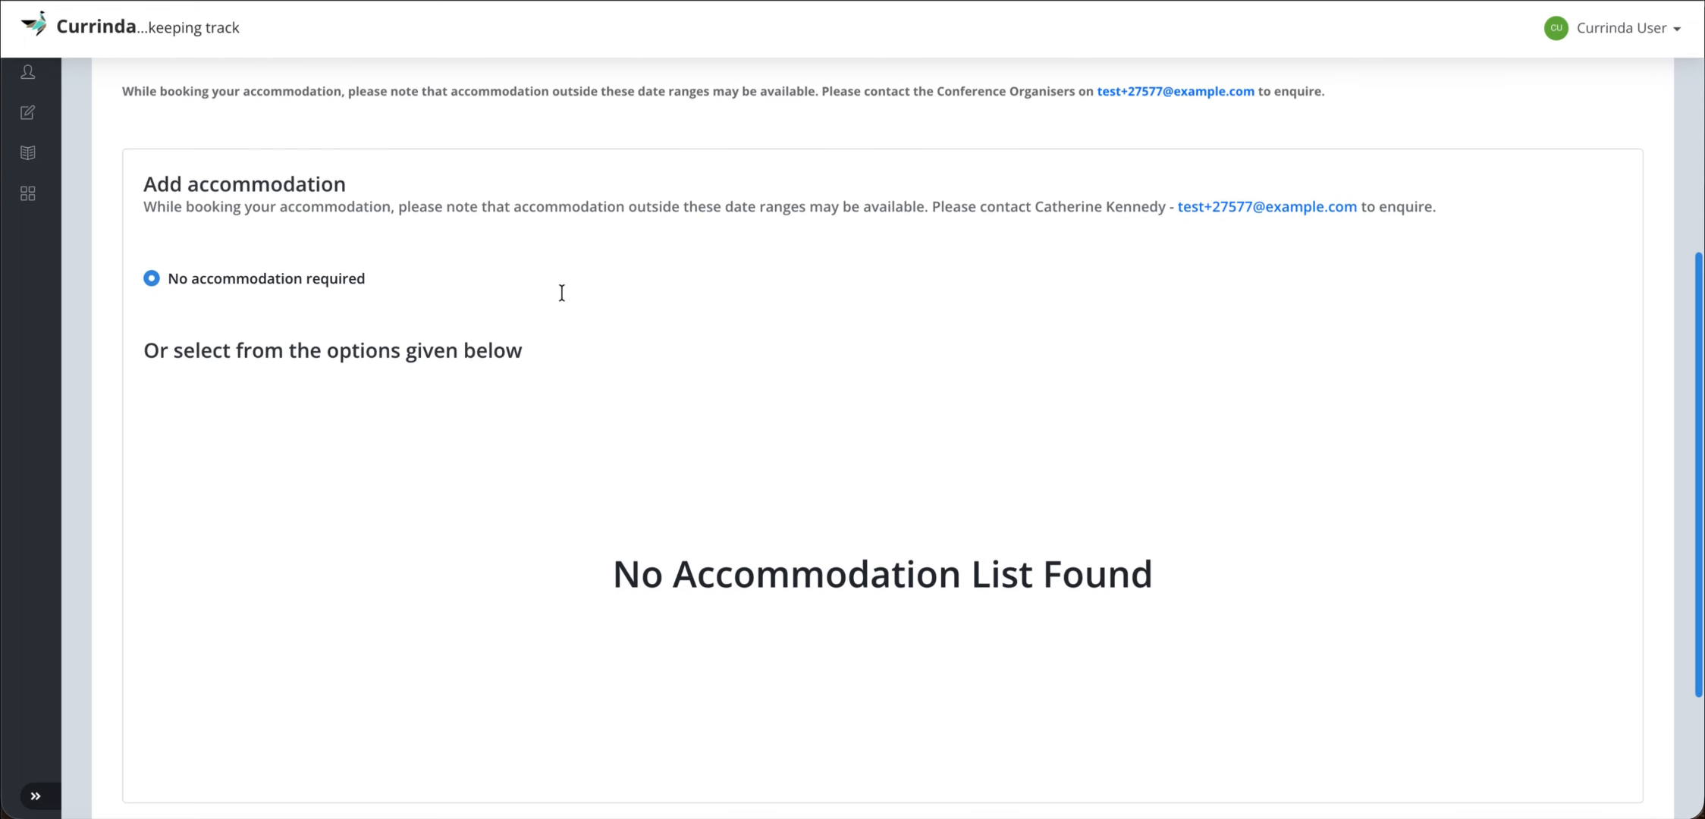
scroll(562, 292, "up", 1)
scroll(320, 177, "up", 1)
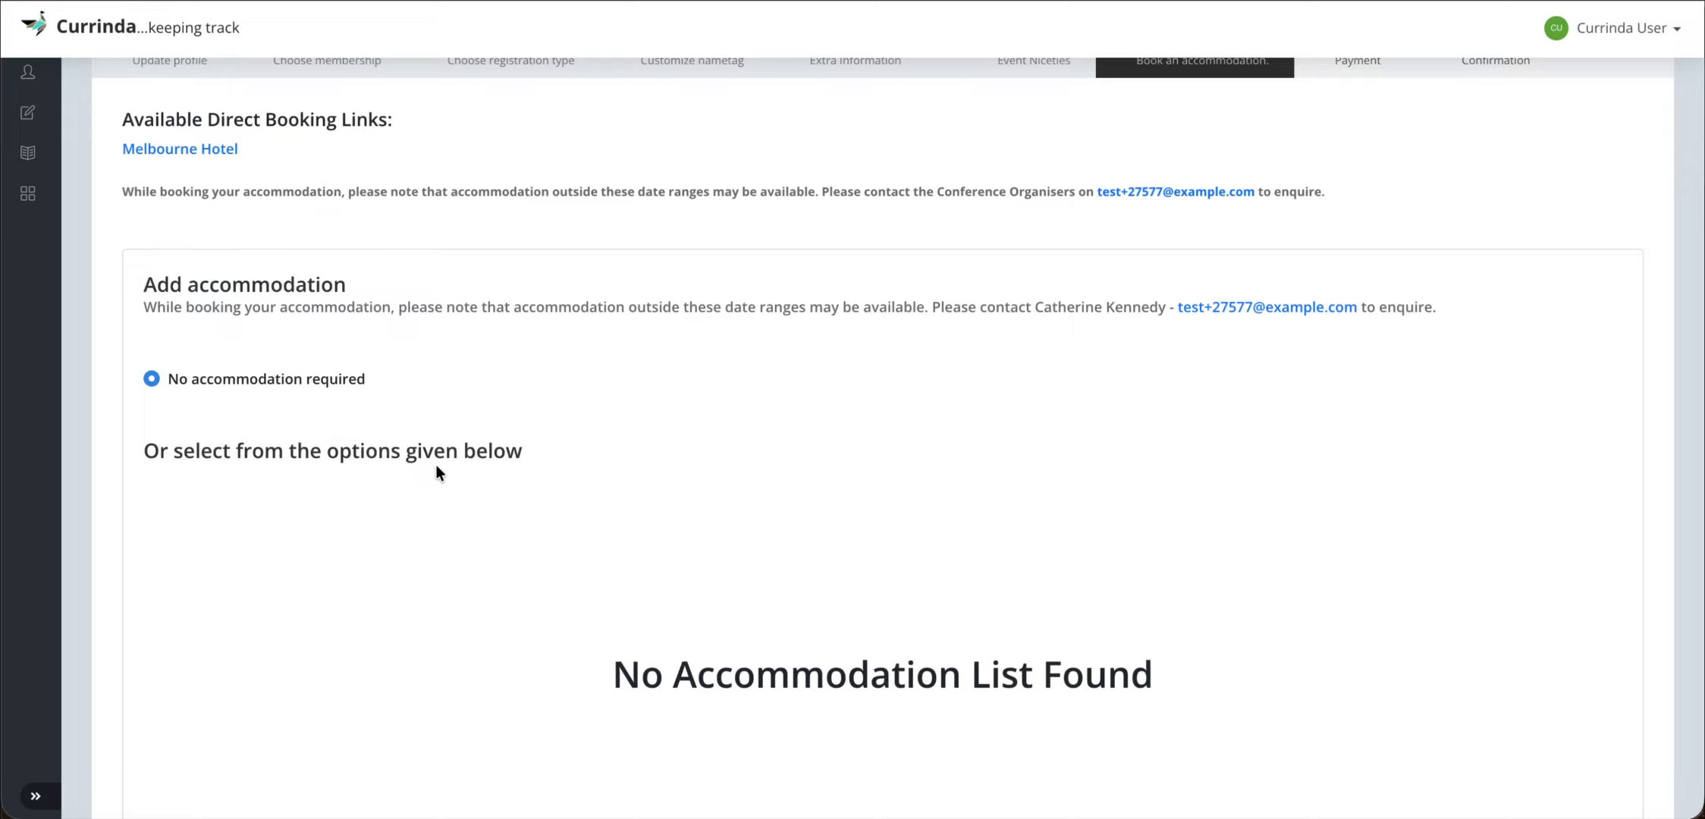
scroll(692, 498, "down", 2)
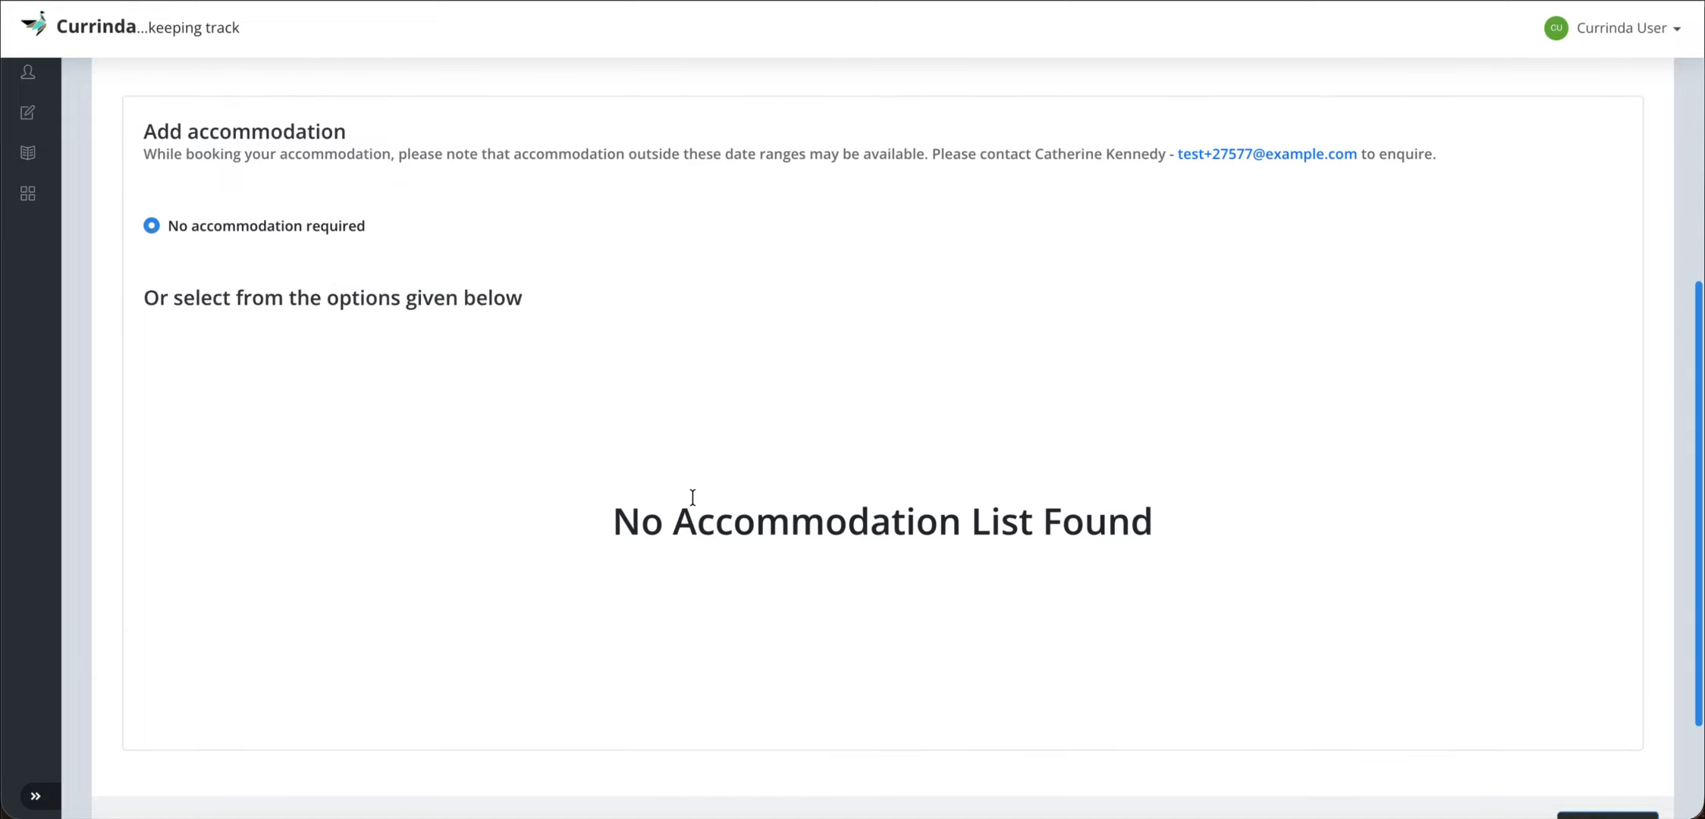
scroll(692, 498, "down", 2)
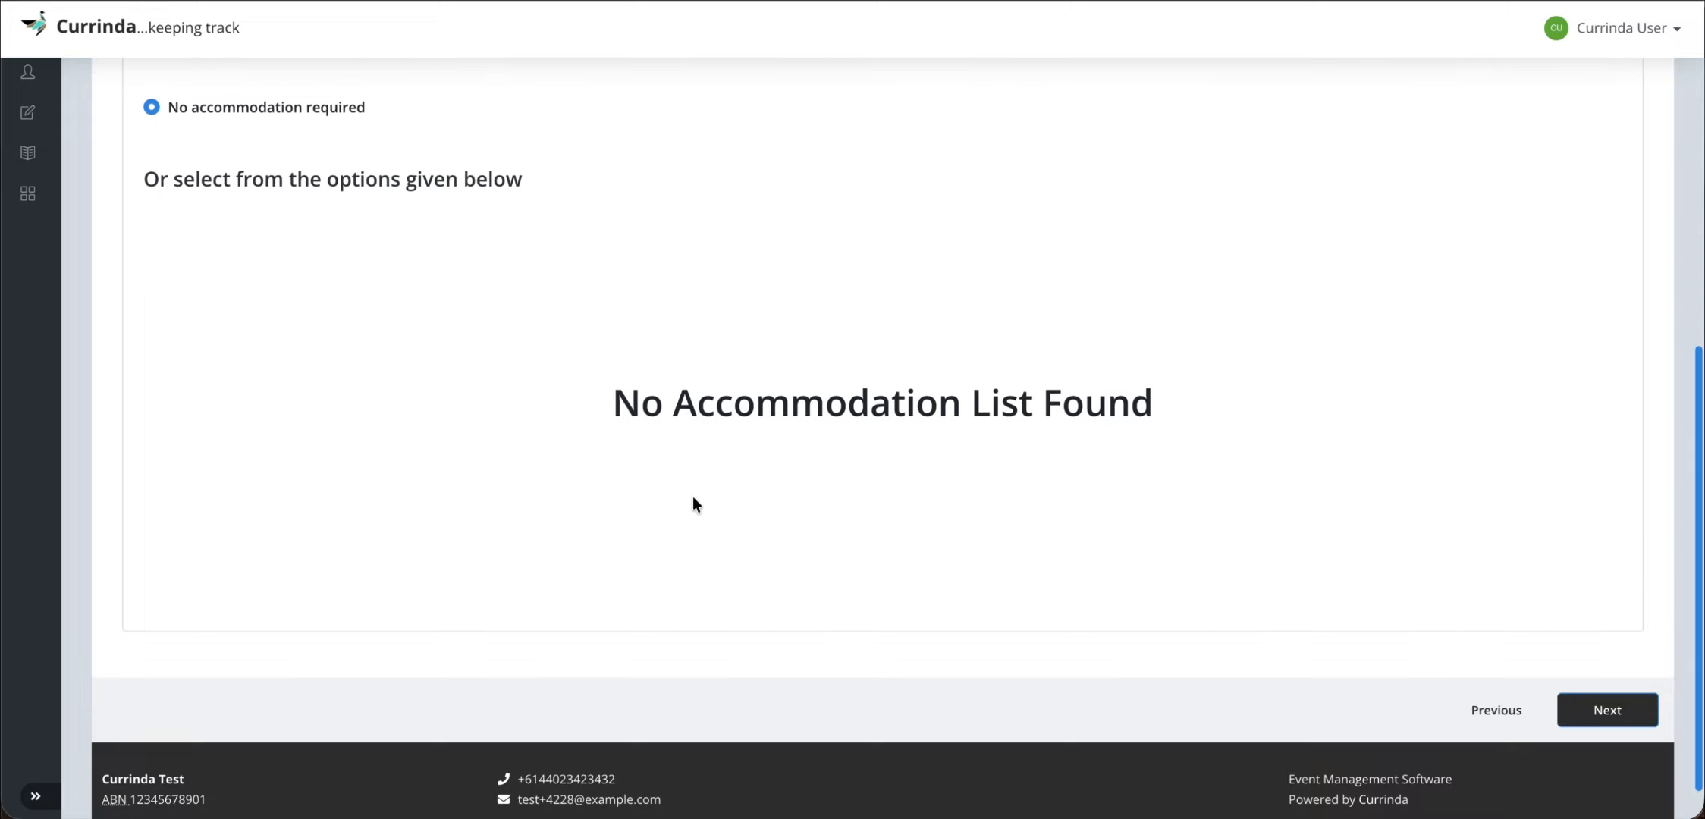
left_click(1610, 709)
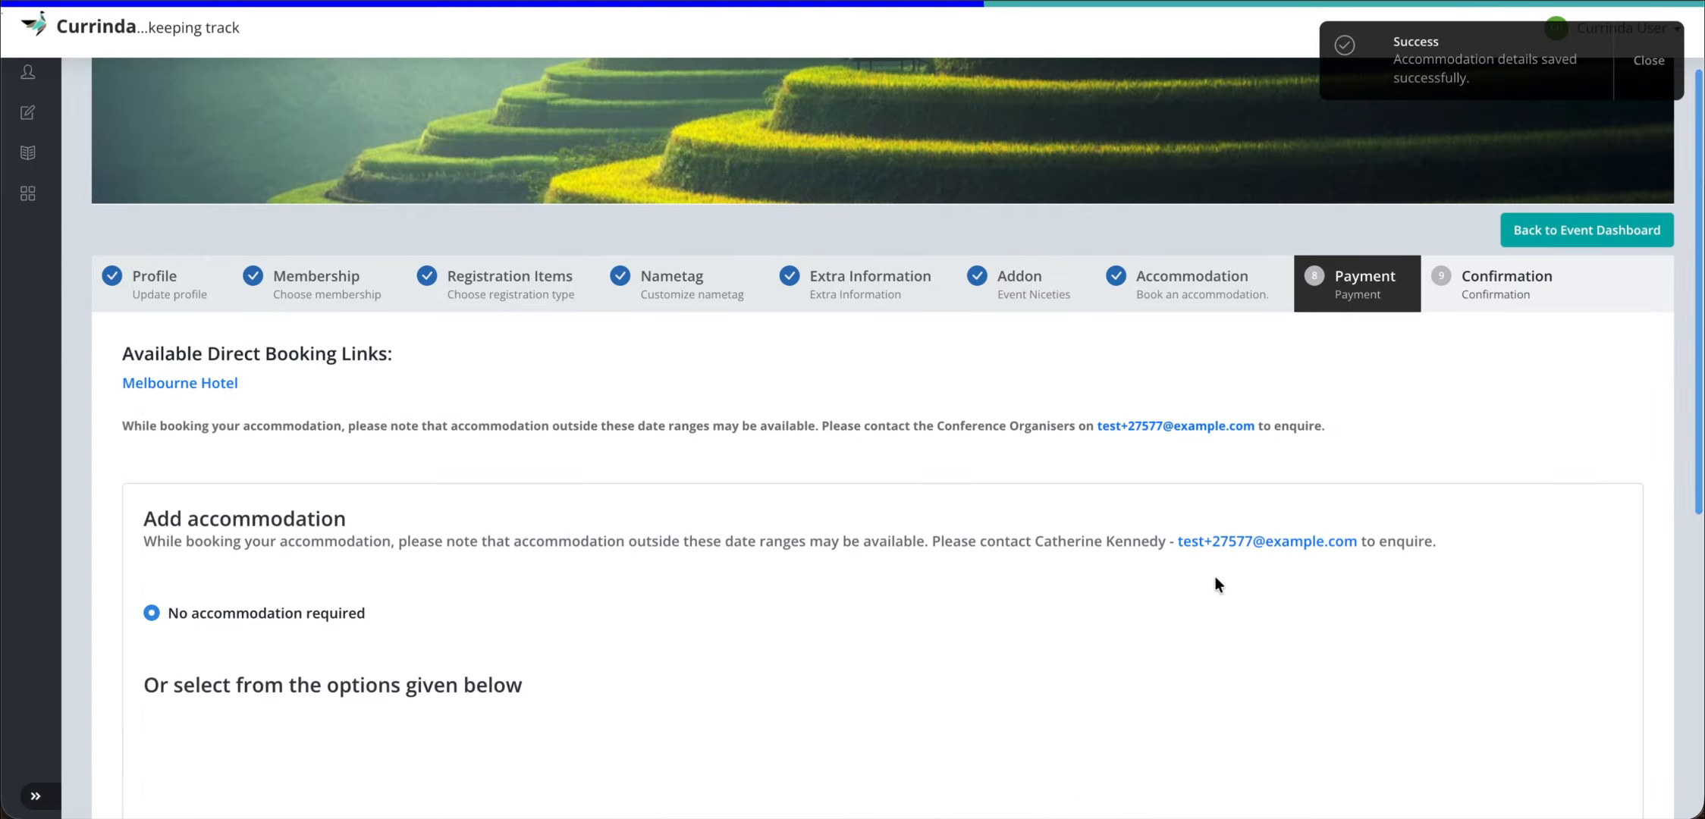
- Apply discount code CODEDISCOUNT, cutting the total from $27.00 to $17.00, and review the invoice
scroll(904, 519, "down", 5)
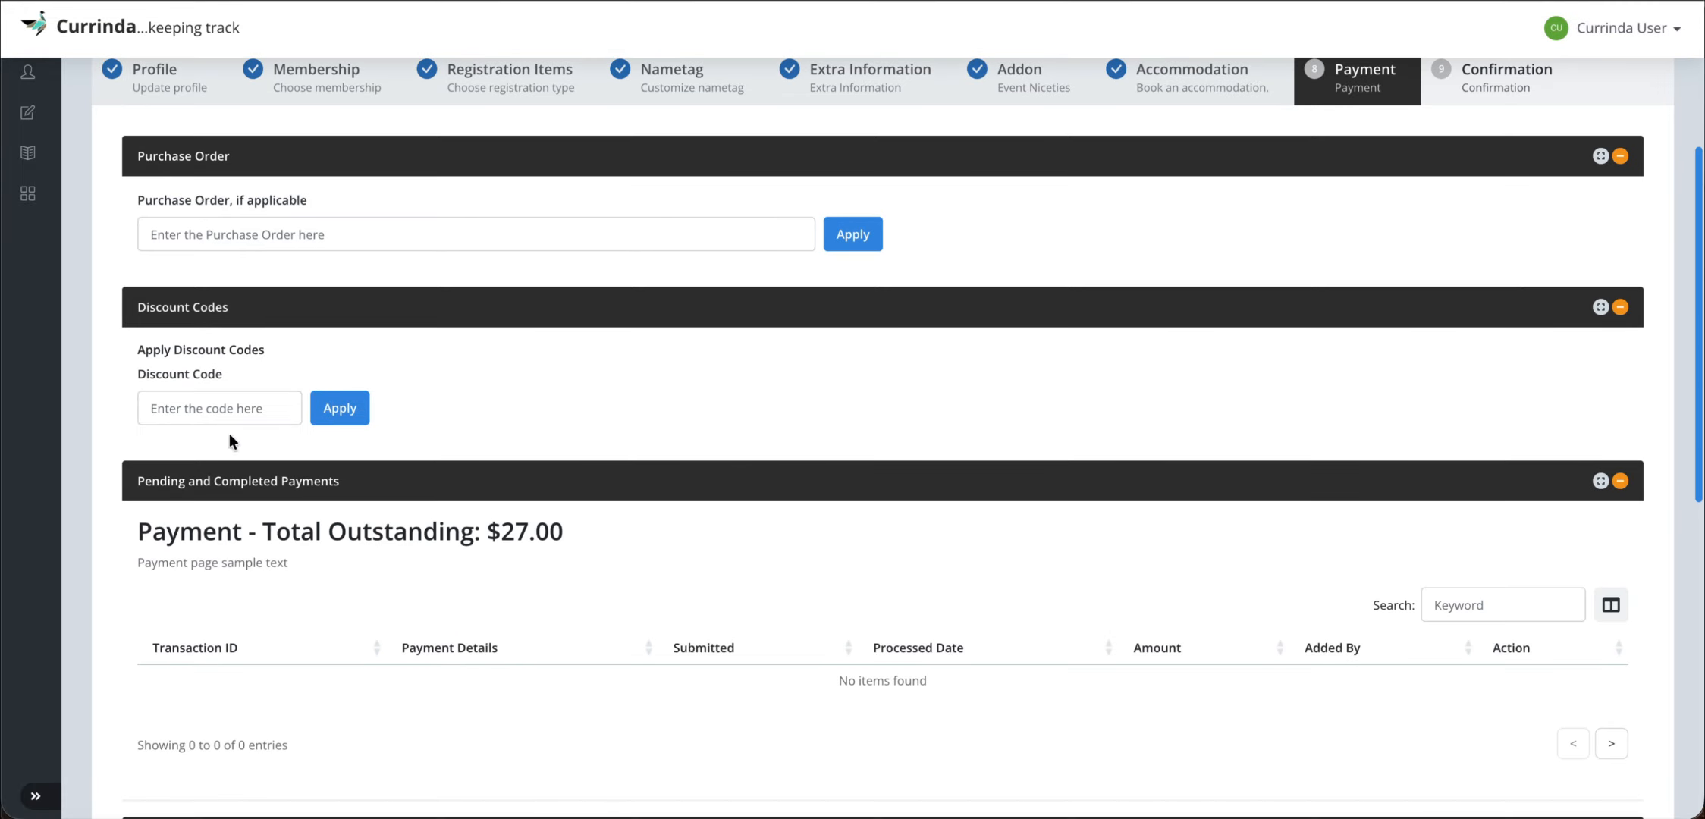
left_click(226, 407)
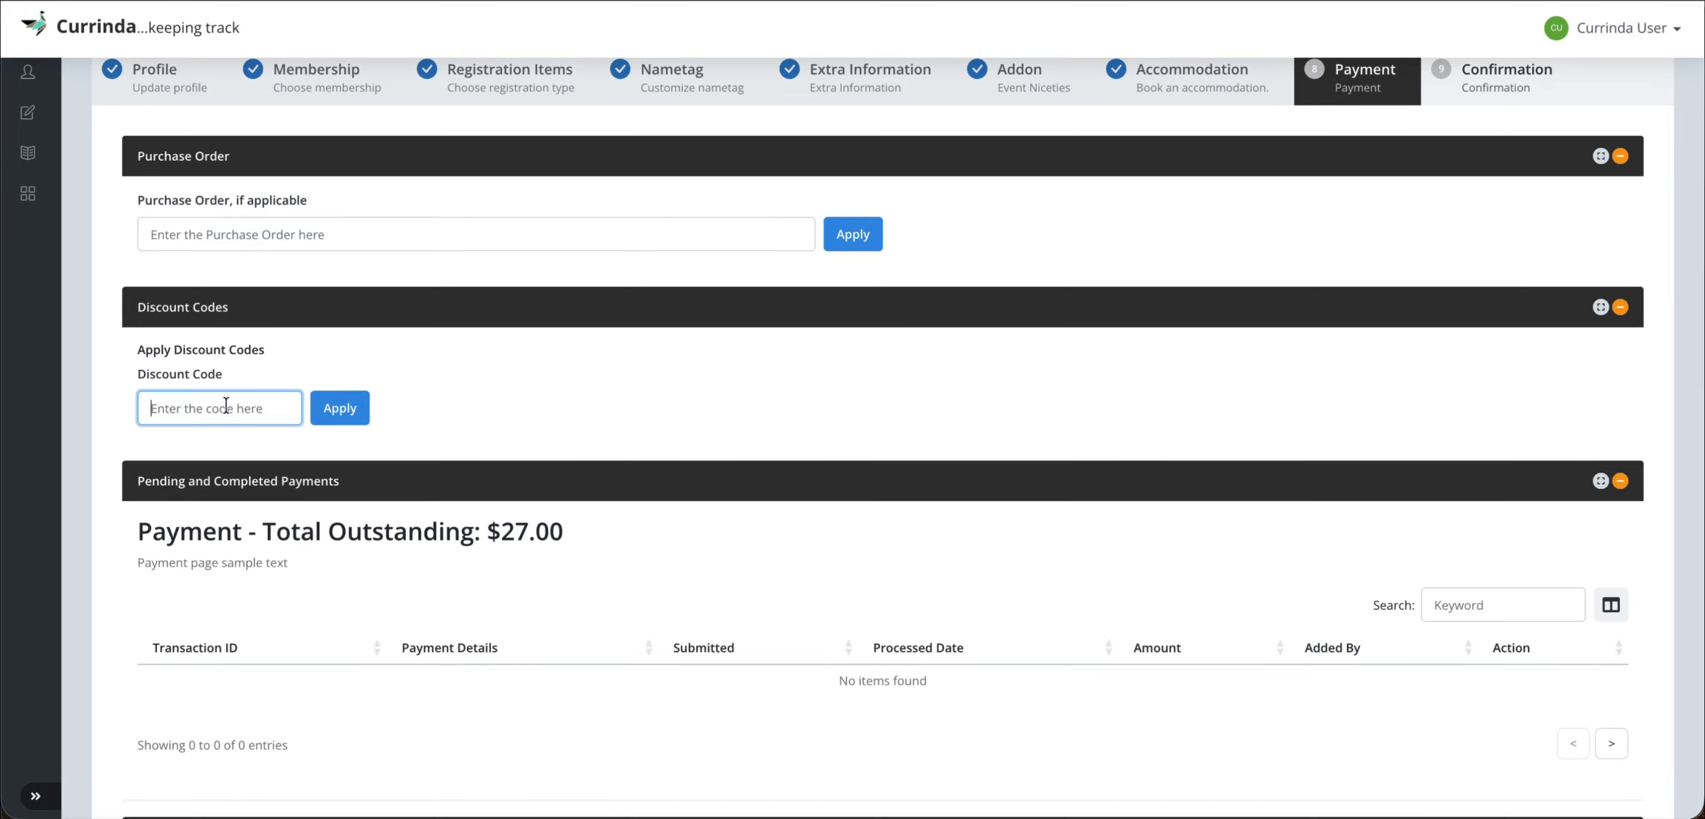
type("CODEDISCOUNT")
left_click(340, 408)
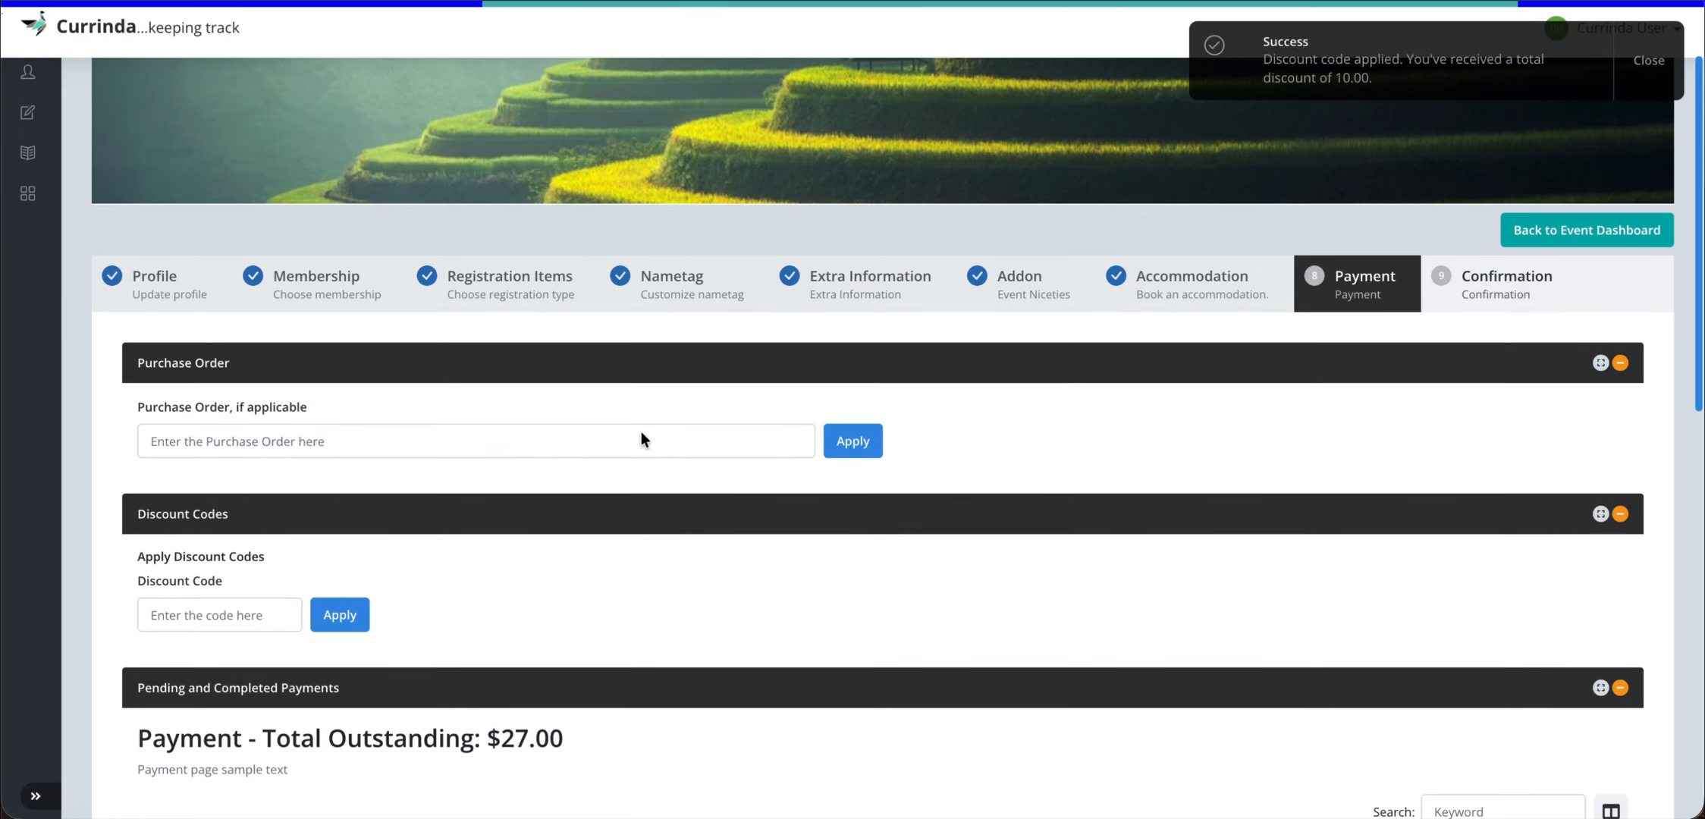
scroll(726, 610, "down", 5)
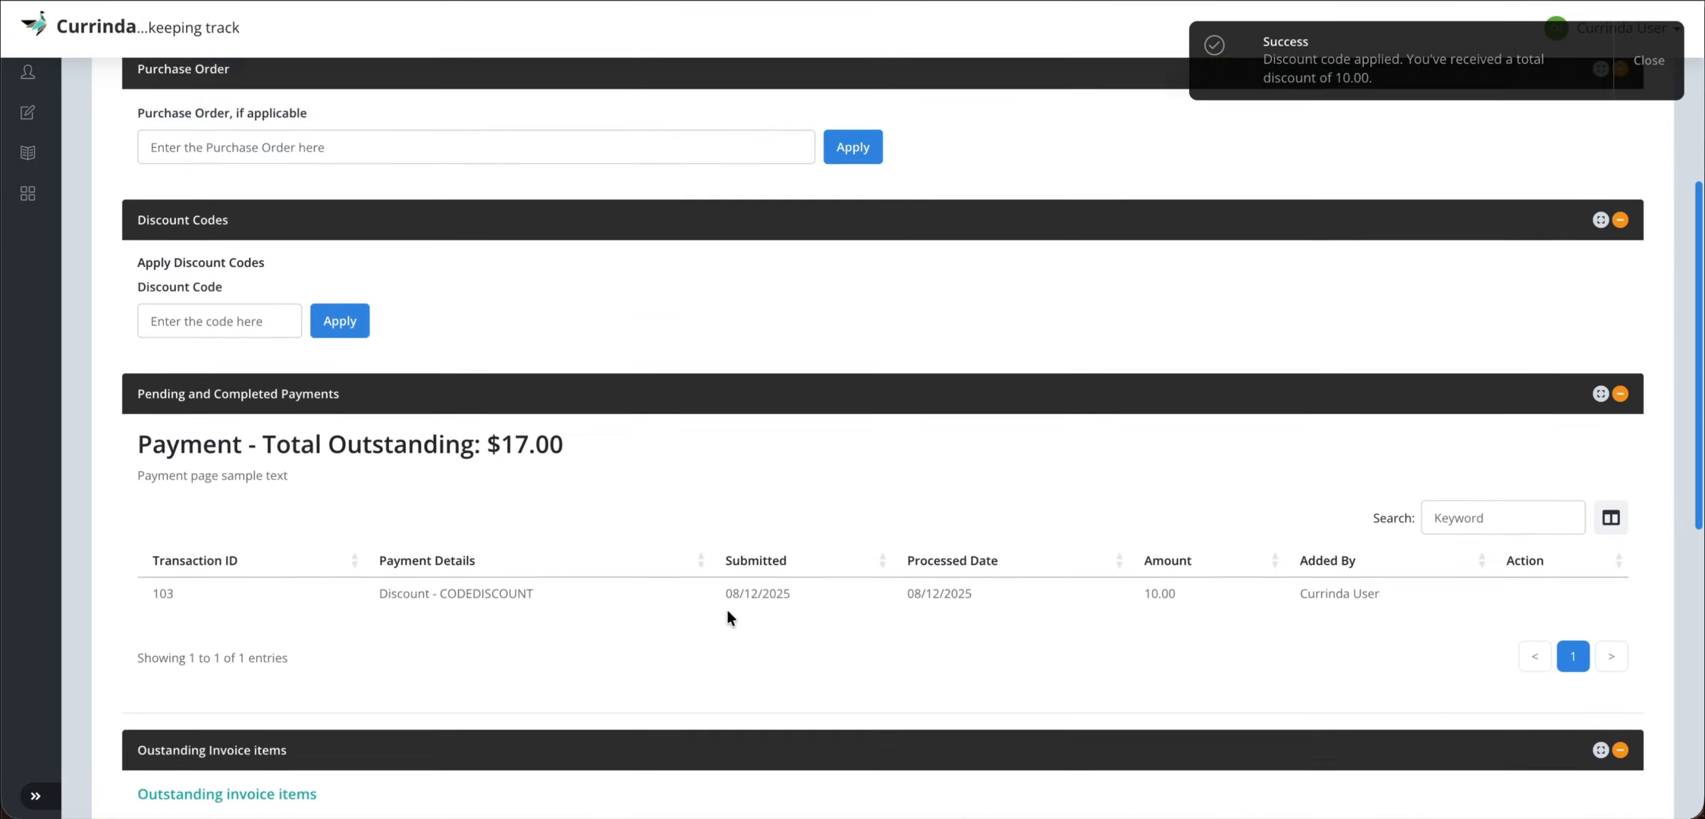
scroll(726, 610, "down", 3)
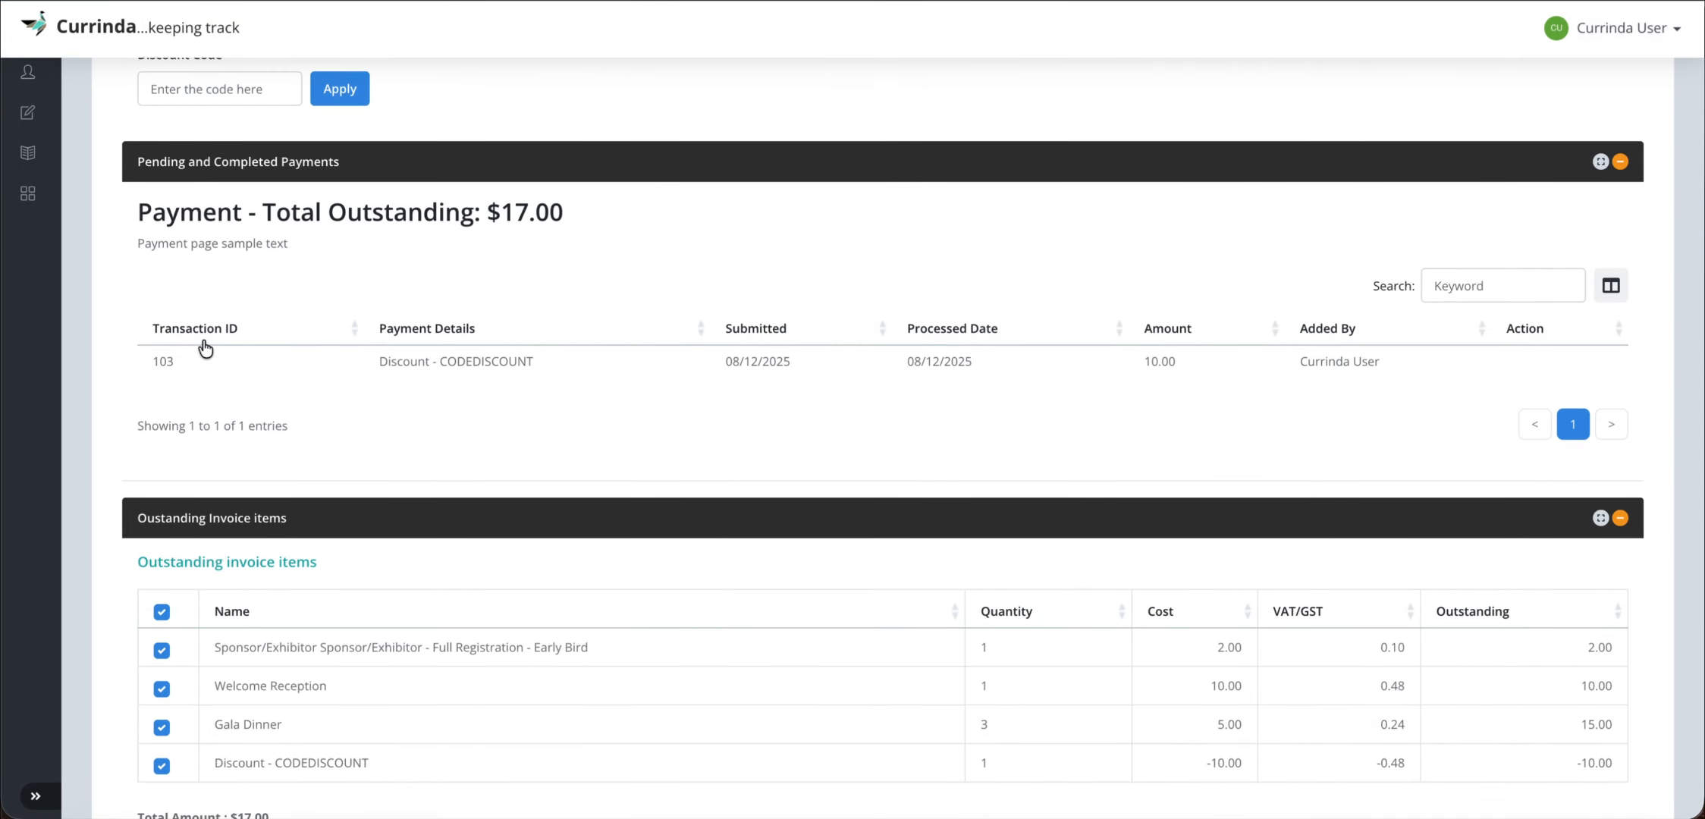
scroll(1023, 468, "down", 3)
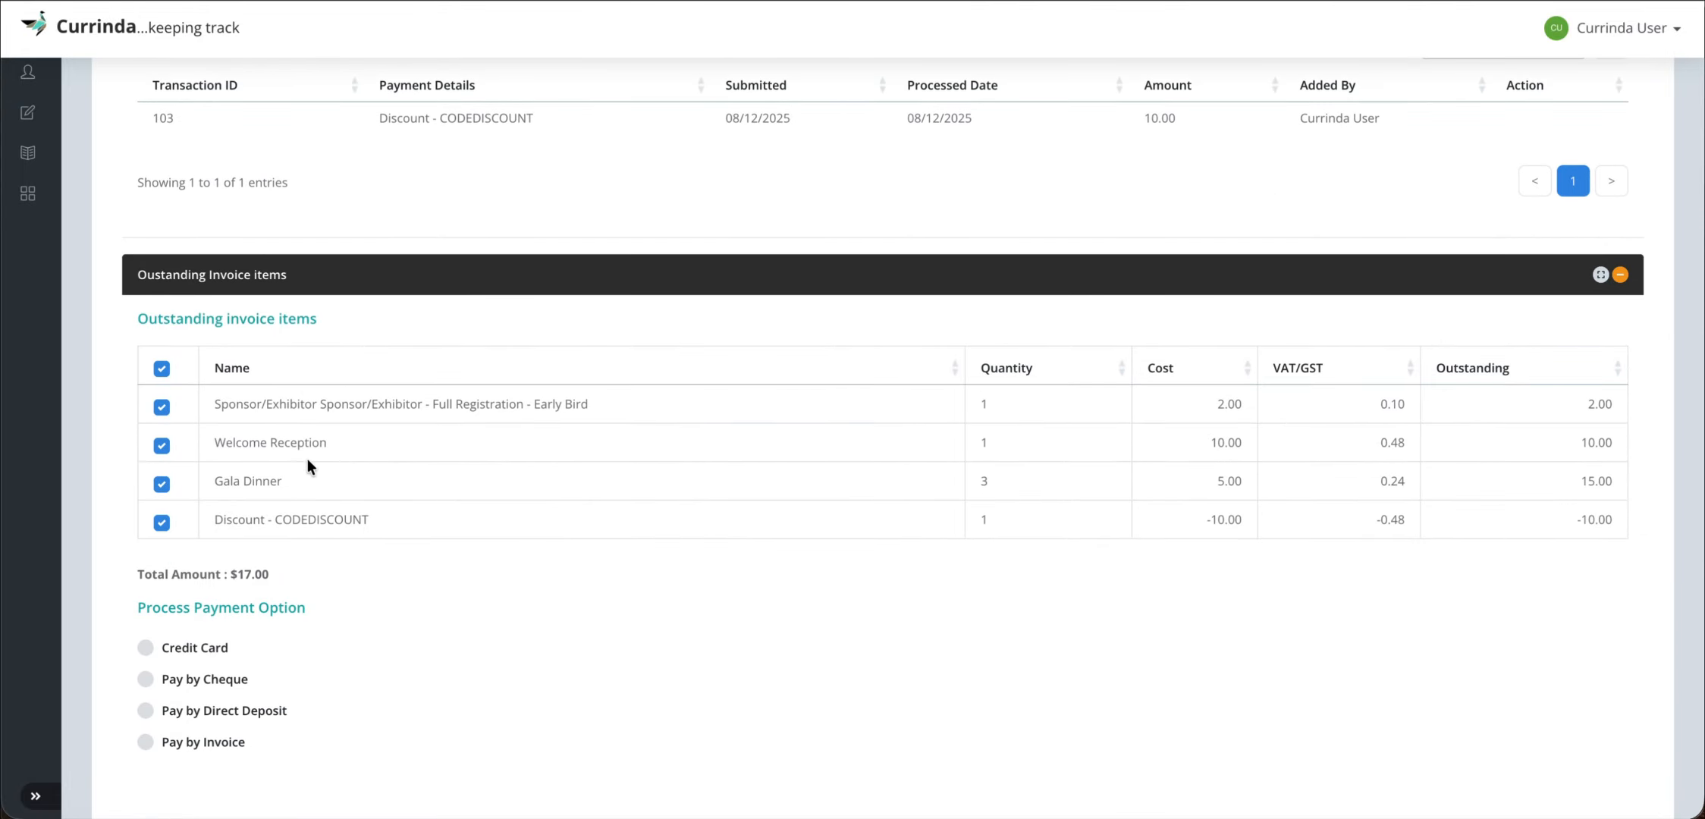
scroll(333, 523, "down", 2)
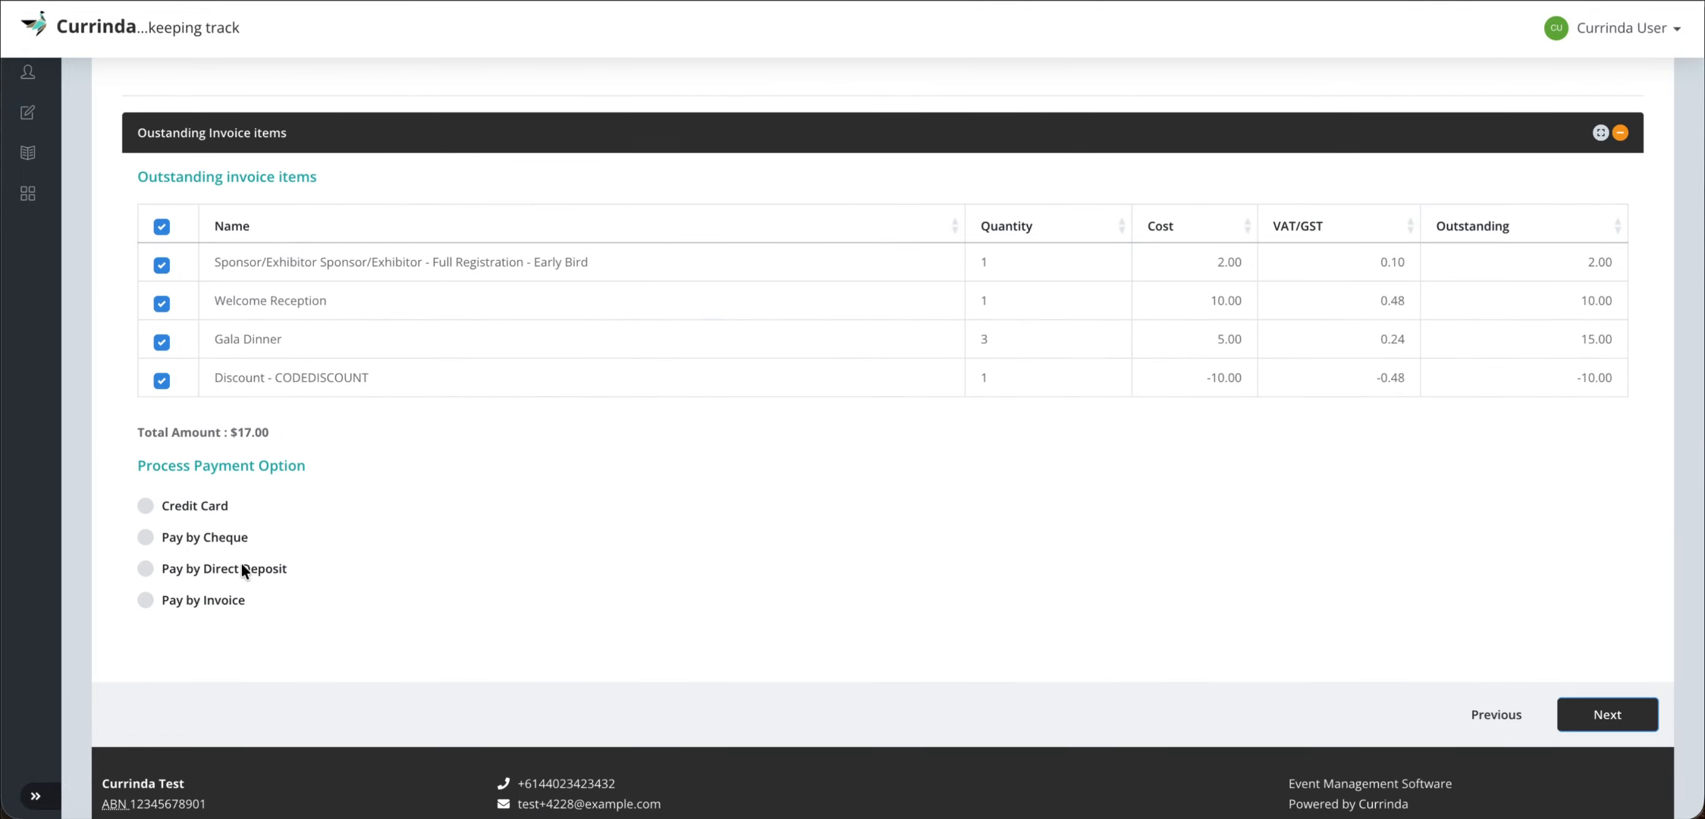
- Switch the payment method from credit card to Direct Deposit and confirm the payment
left_click(188, 505)
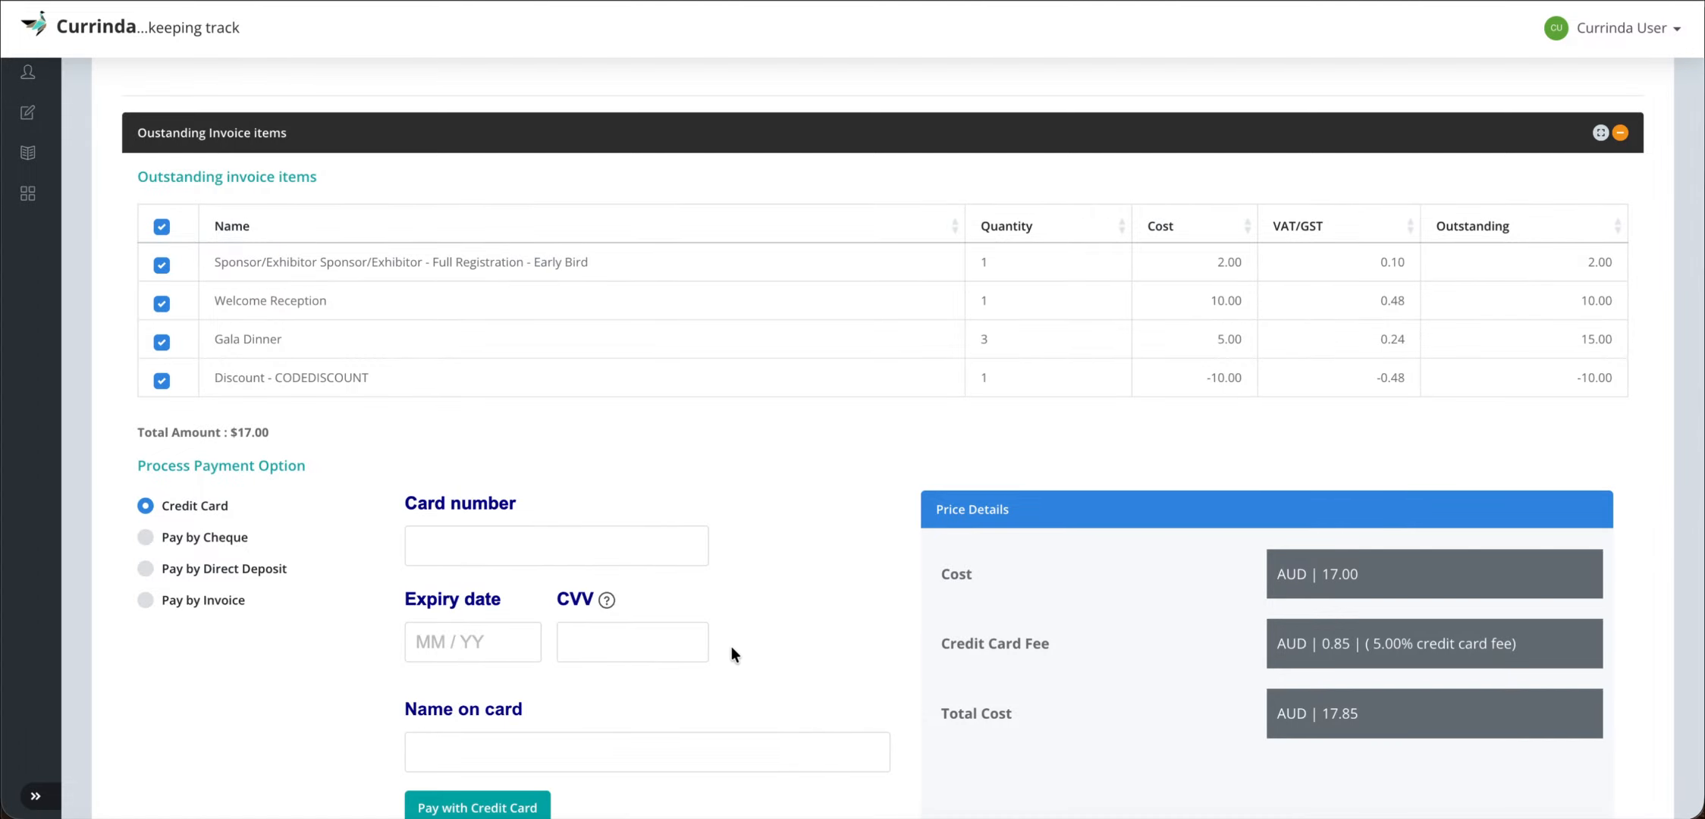
scroll(732, 643, "down", 2)
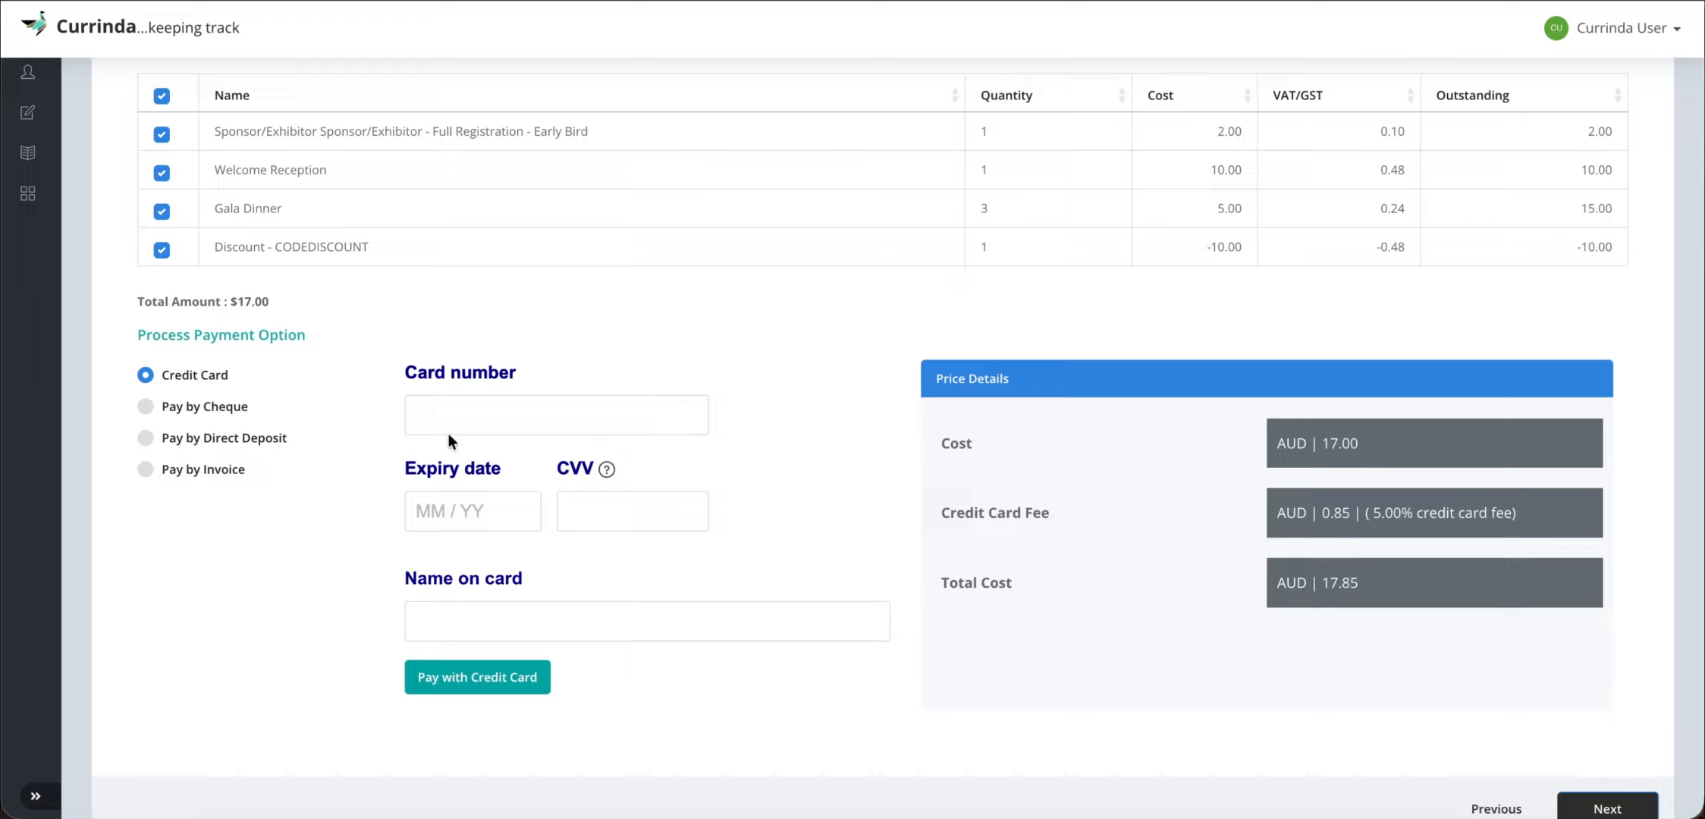
left_click(221, 437)
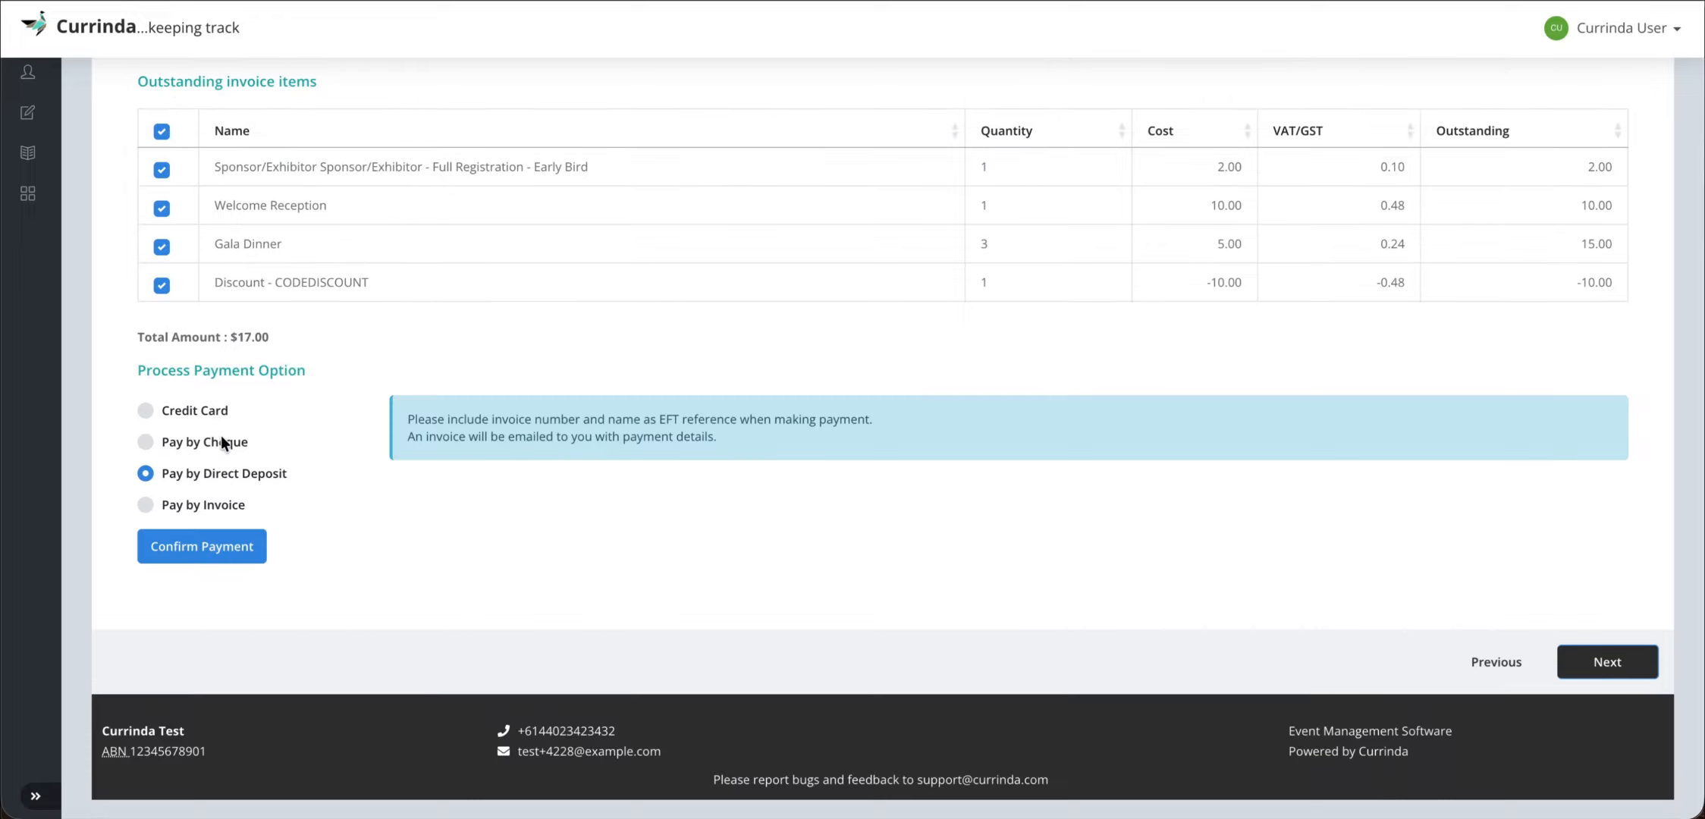
left_click(204, 548)
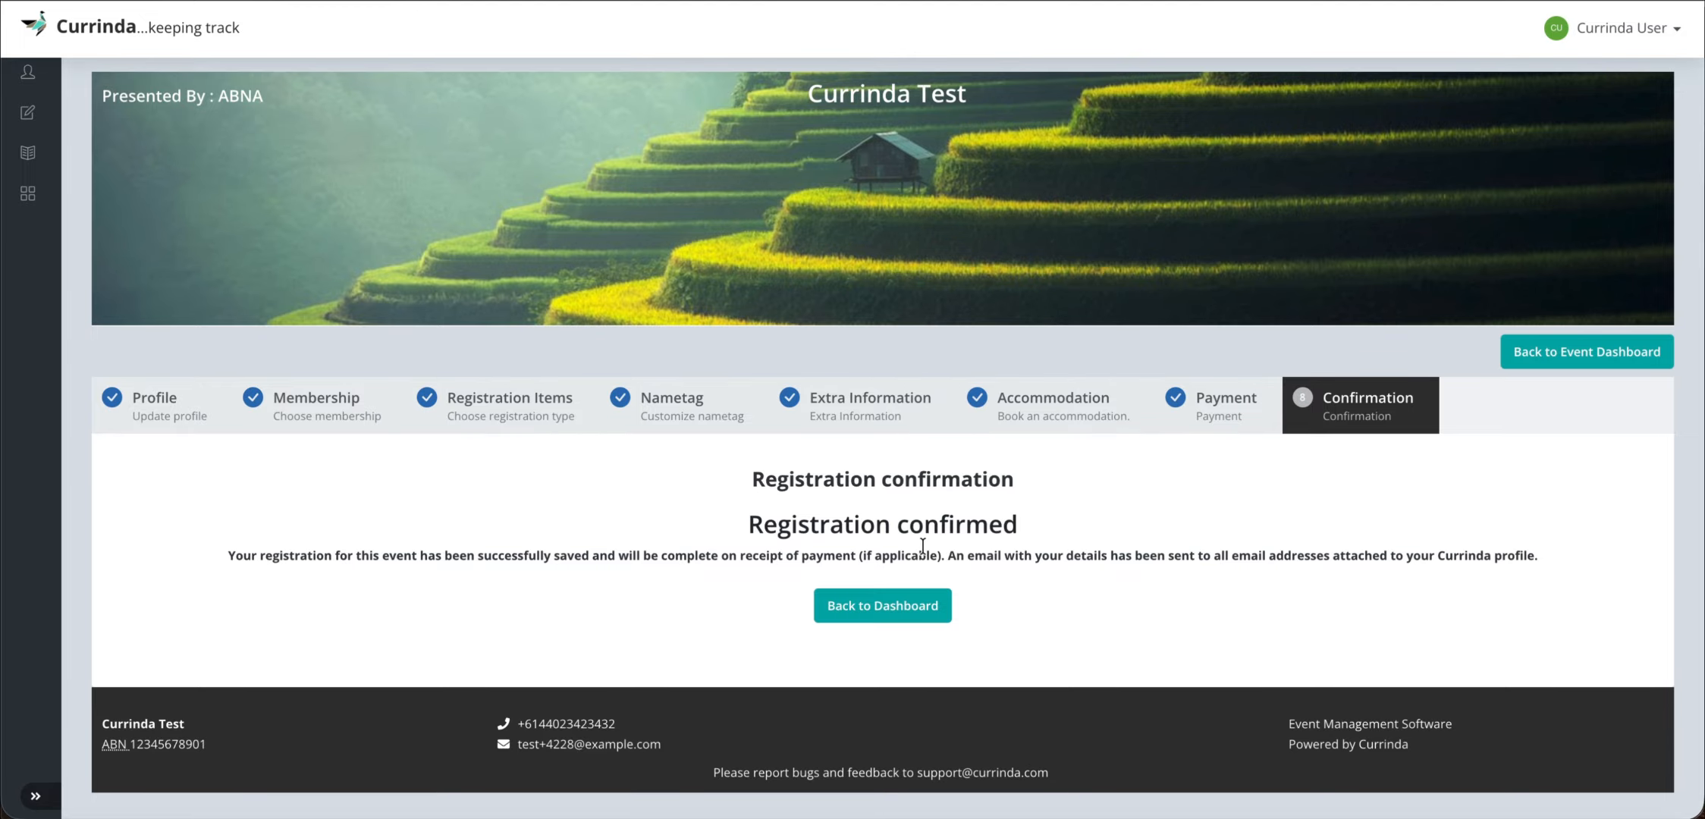
- Return to the dashboard and review the Sponsor/Exhibitor Early Bird and add-on summary
left_click(922, 606)
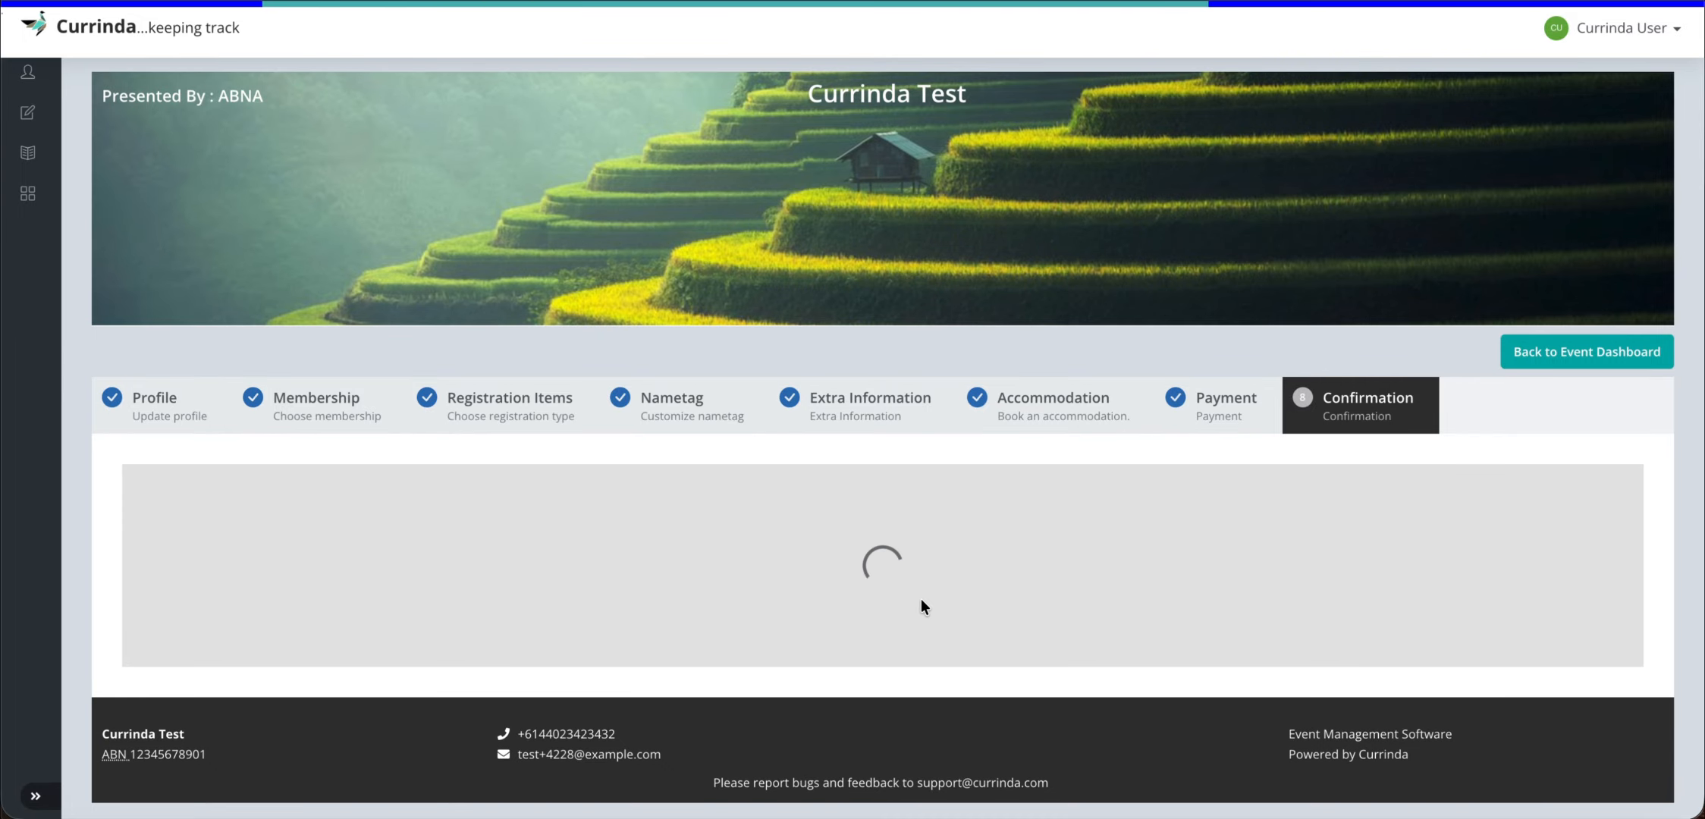
scroll(678, 540, "down", 5)
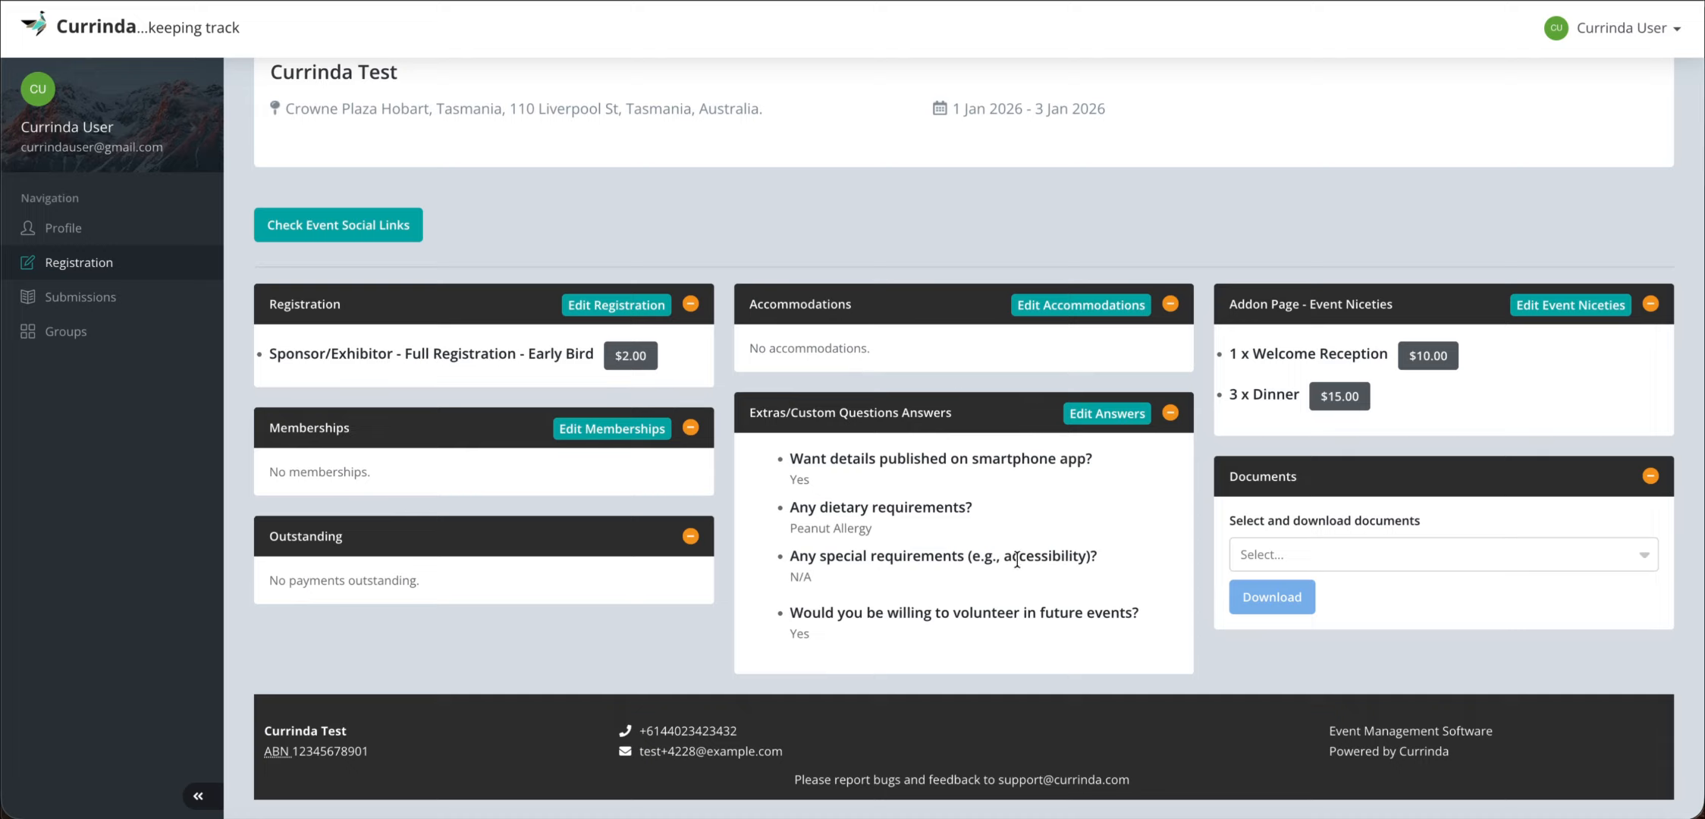
left_click(1371, 555)
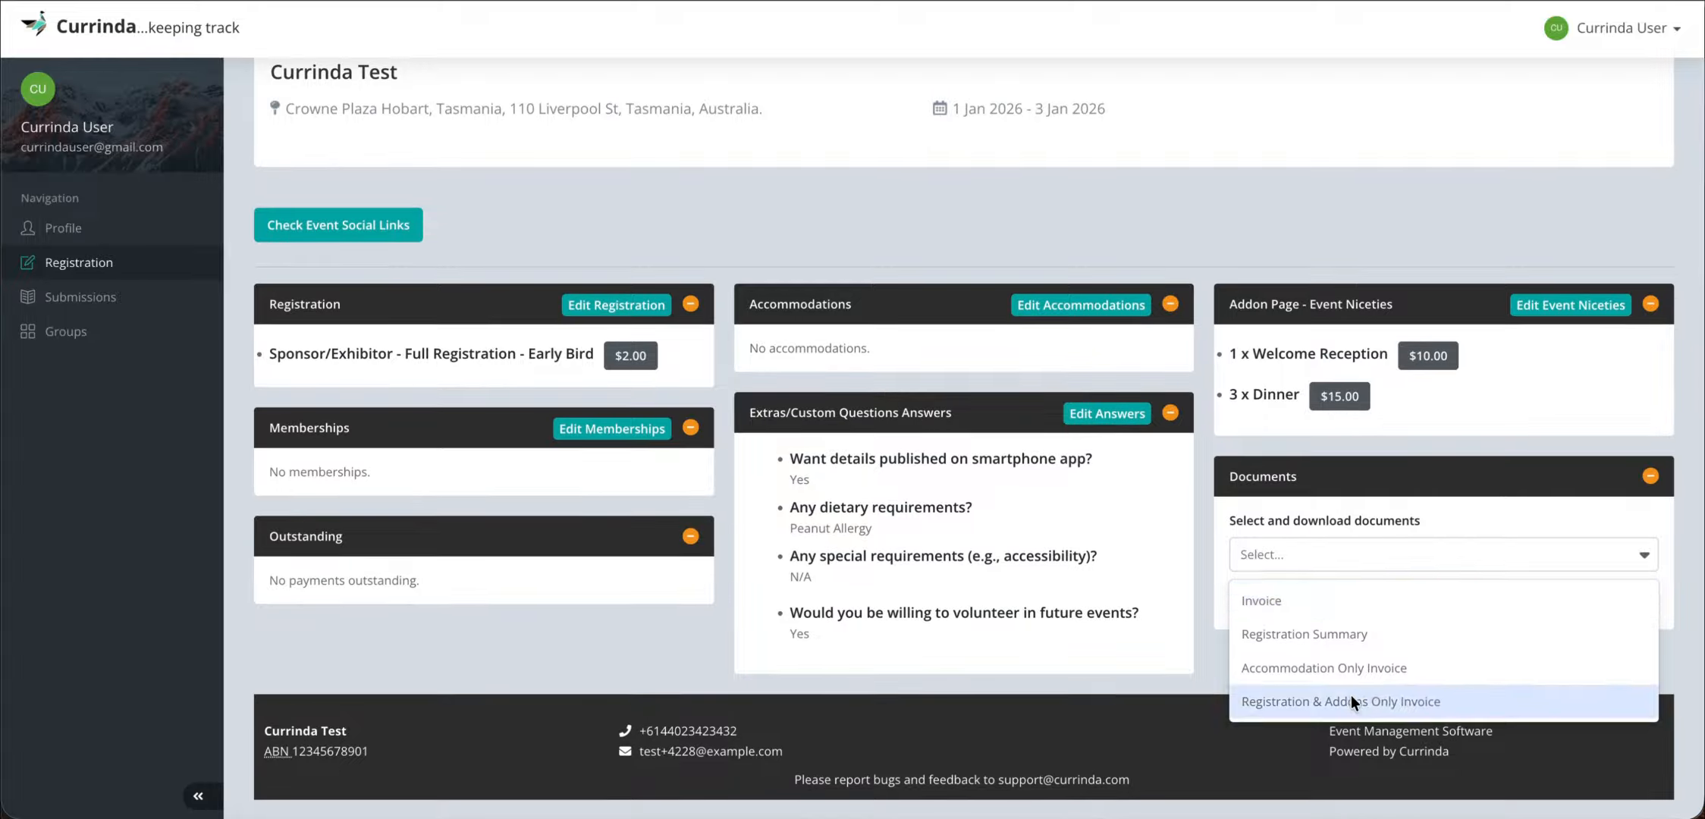
left_click(1396, 553)
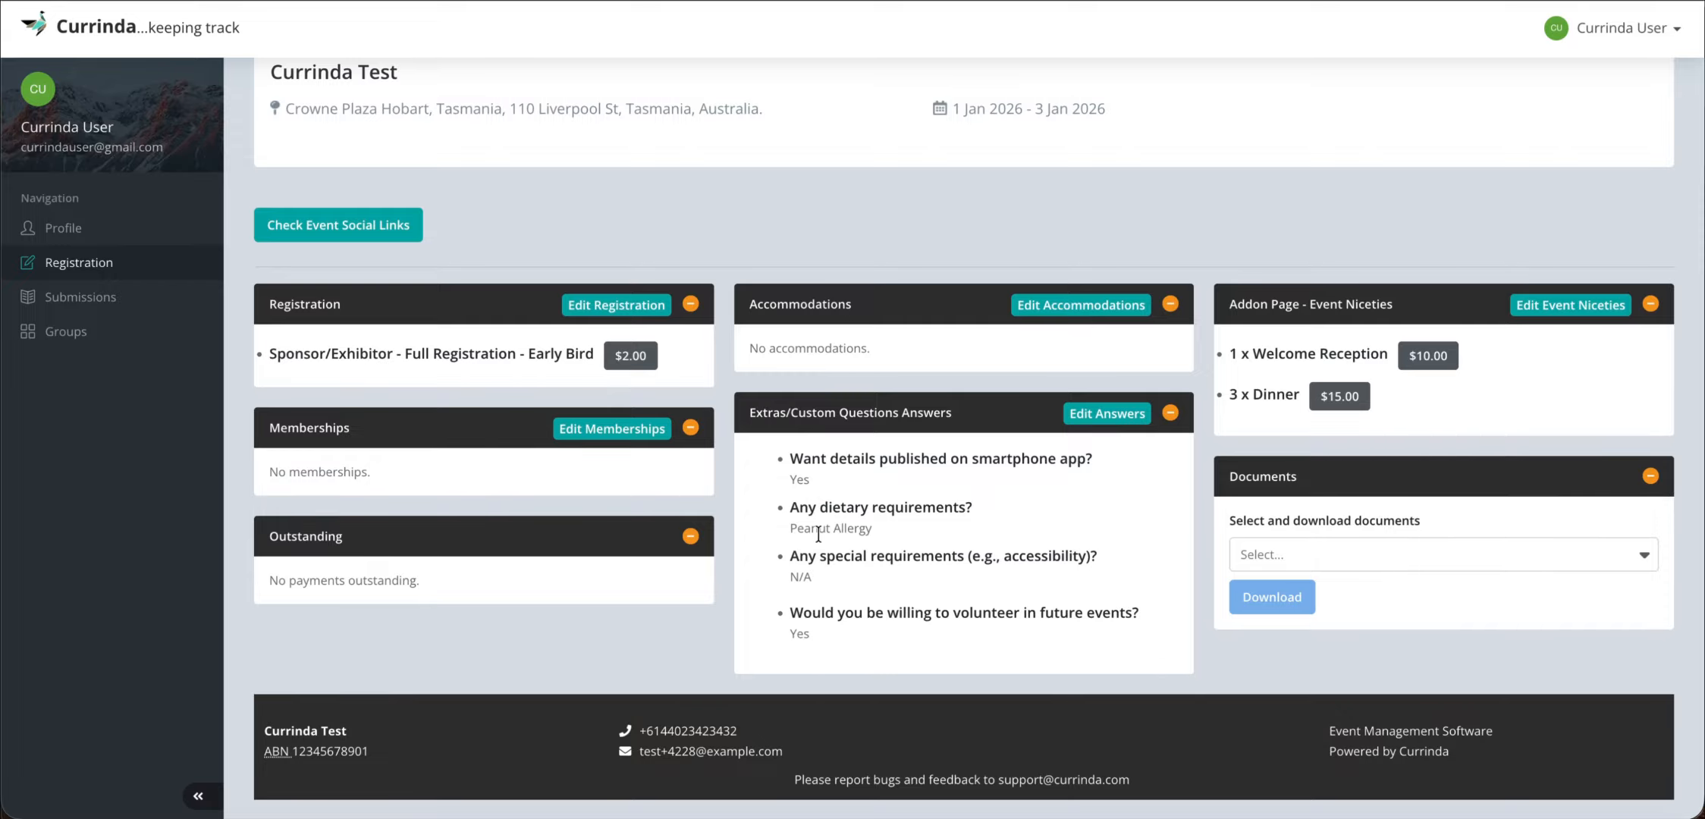
scroll(817, 535, "up", 4)
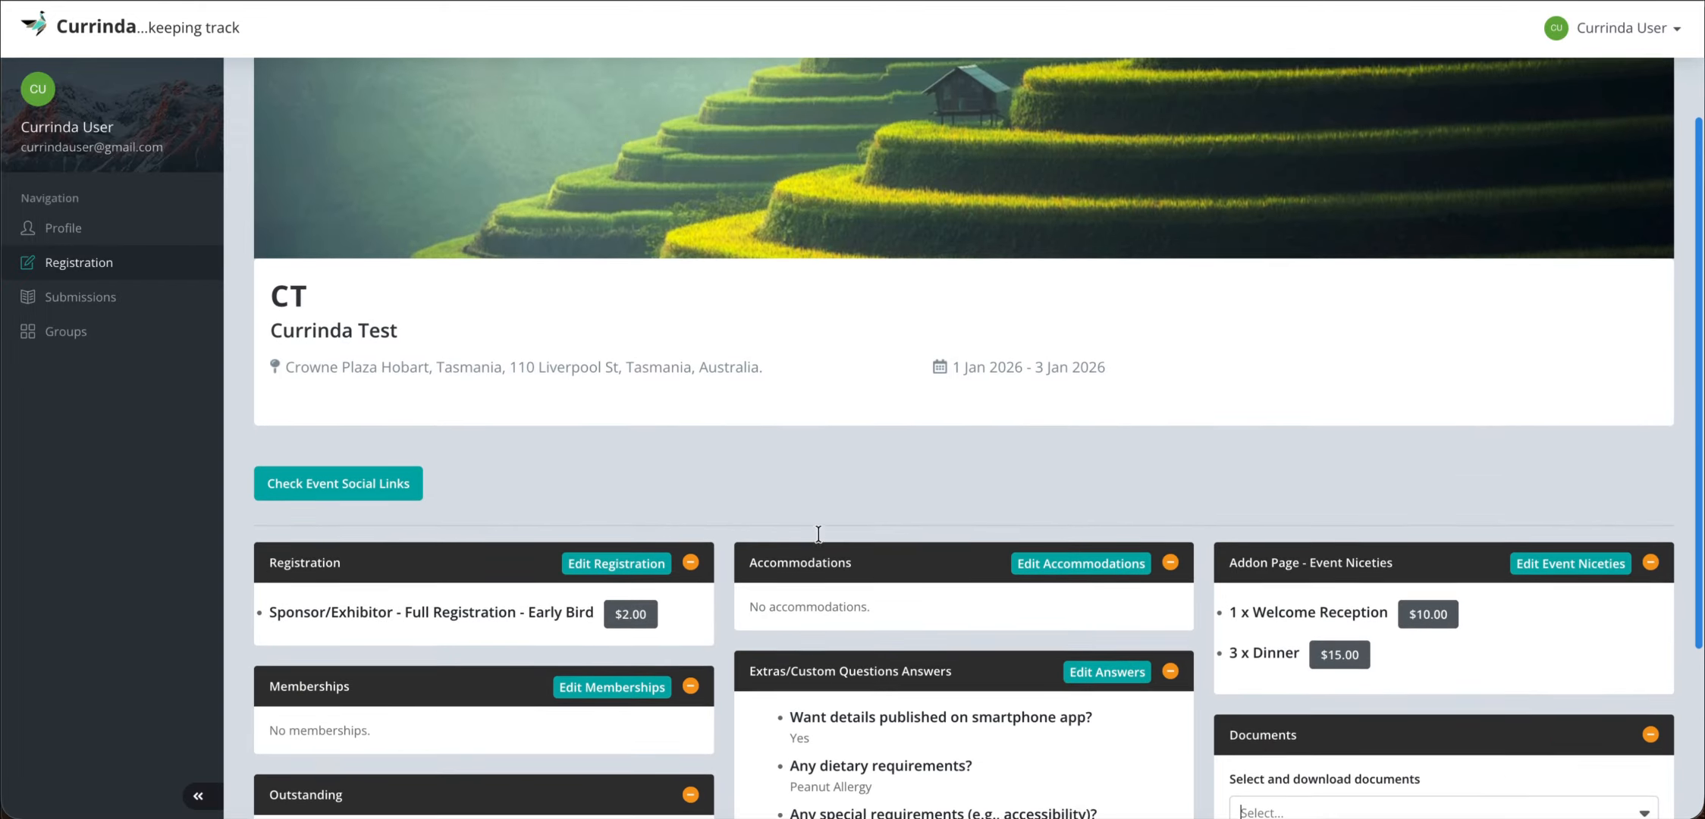
scroll(818, 540, "up", 3)
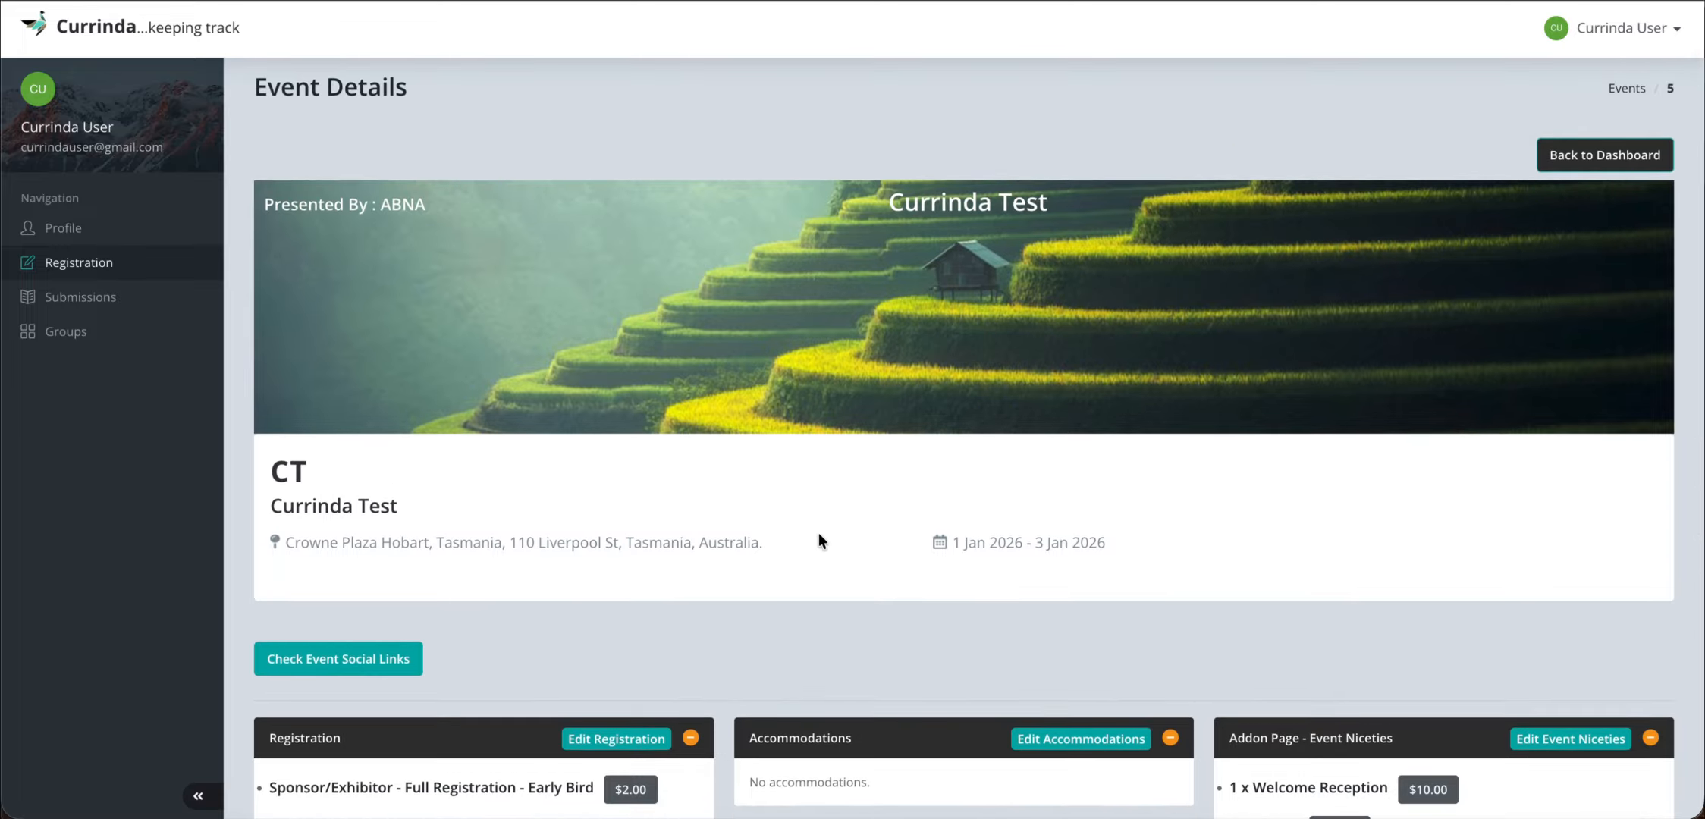